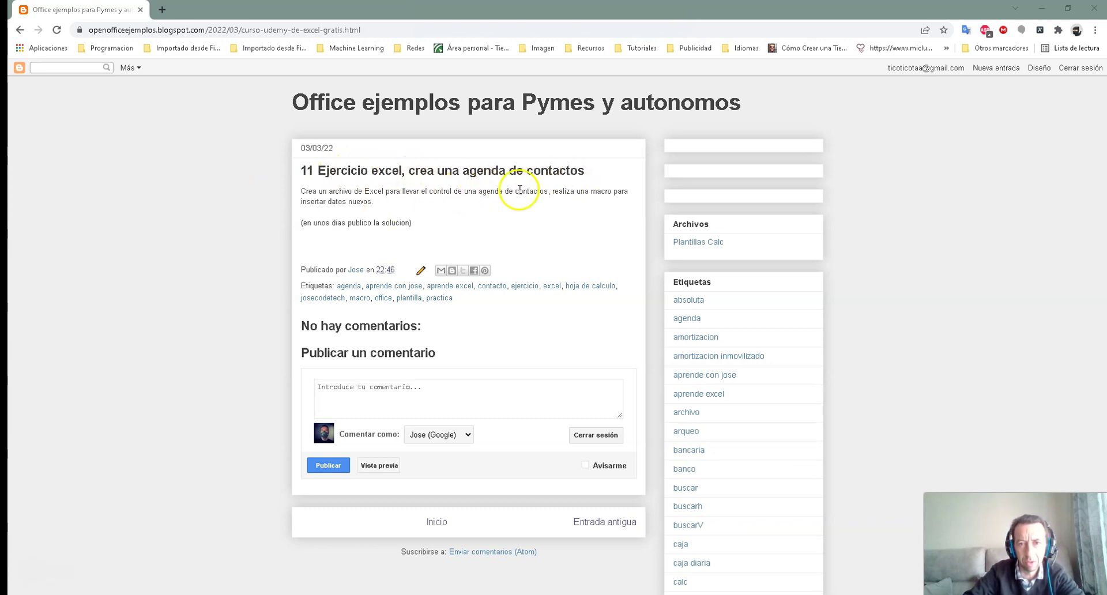
Highlight the post's sentence about the data-entry macro, then bring up the generatedata.com contact generator
left_click_drag(582, 200, 341, 205)
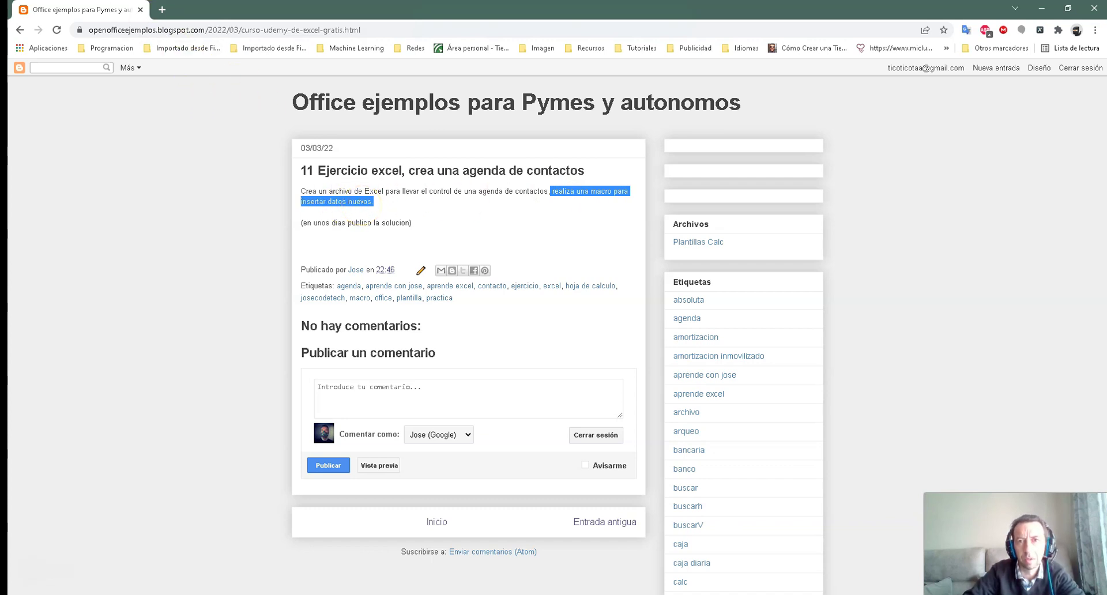
key("alt+Tab")
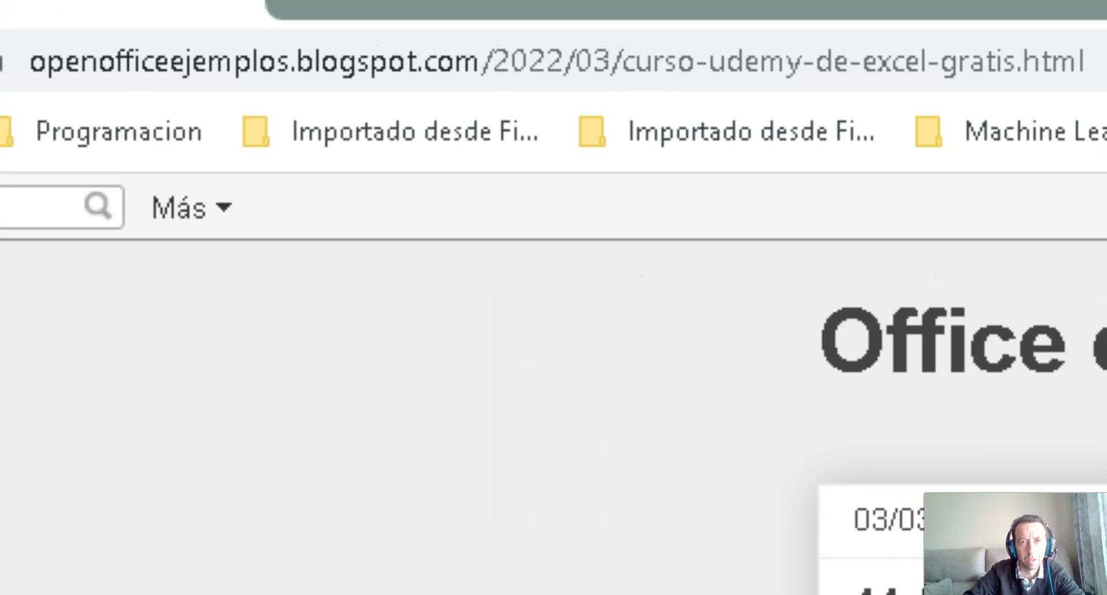
left_click_drag(388, 101, 814, 104)
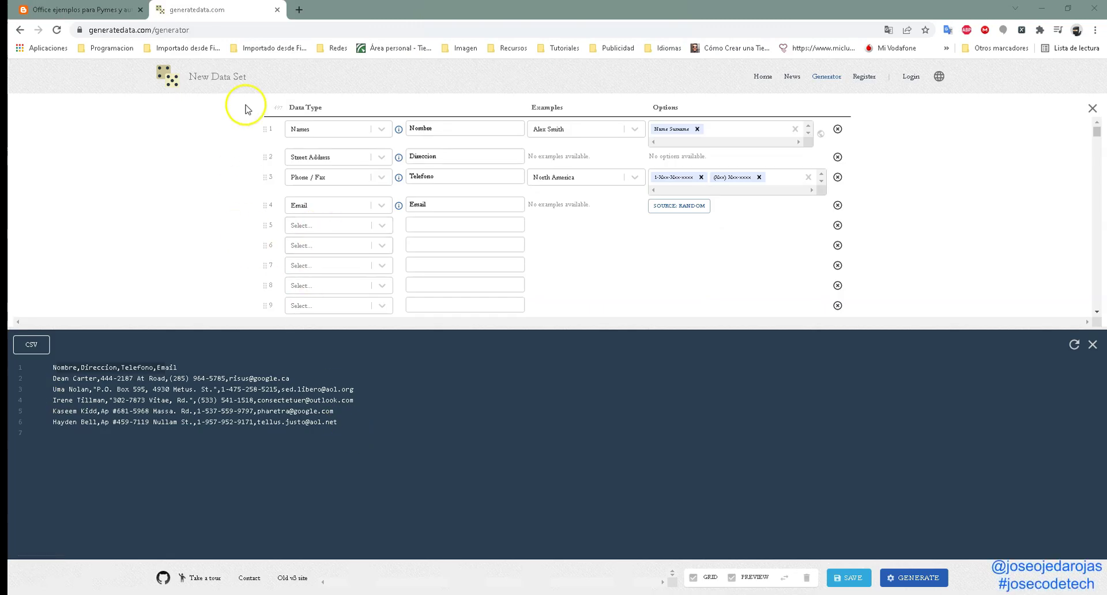
Go back from generatedata.com to the '11 Ejercicio excel, crea una agenda de contactos' blog post
left_click(143, 31)
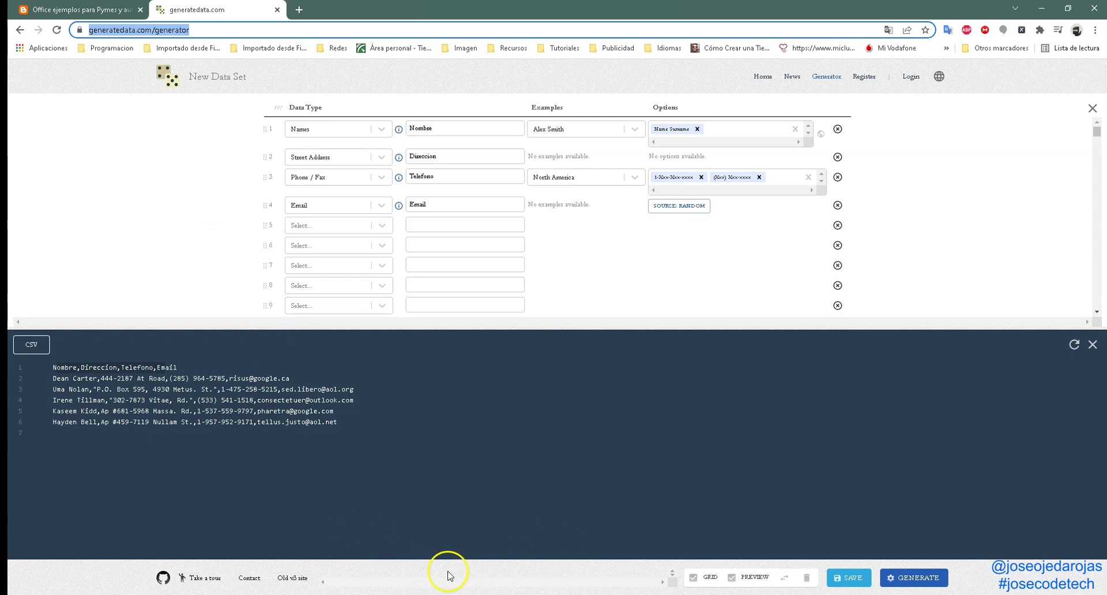
left_click(84, 10)
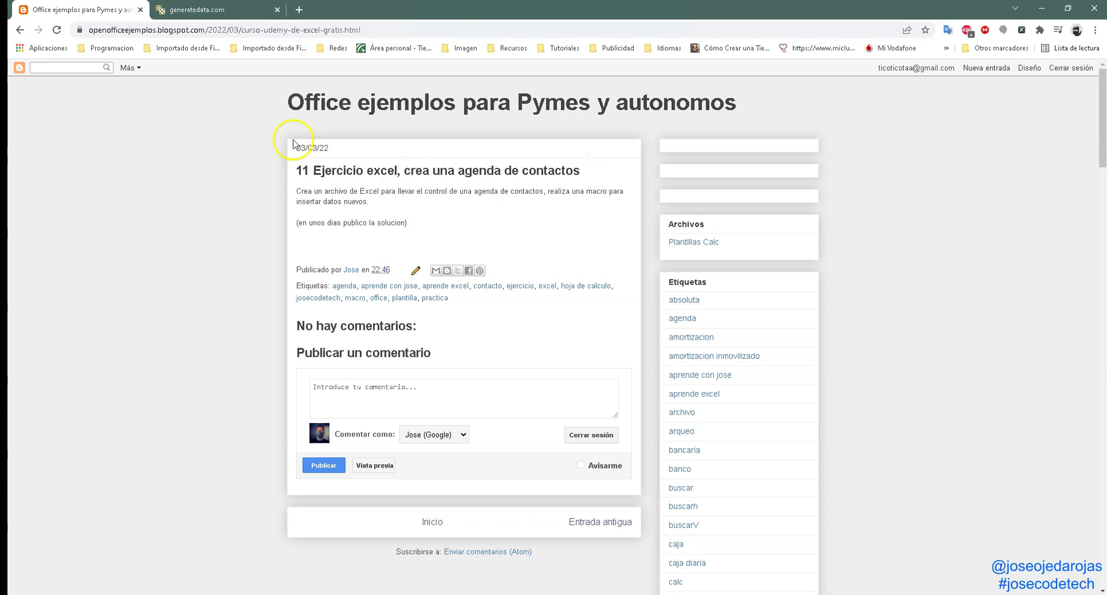
left_click(127, 30)
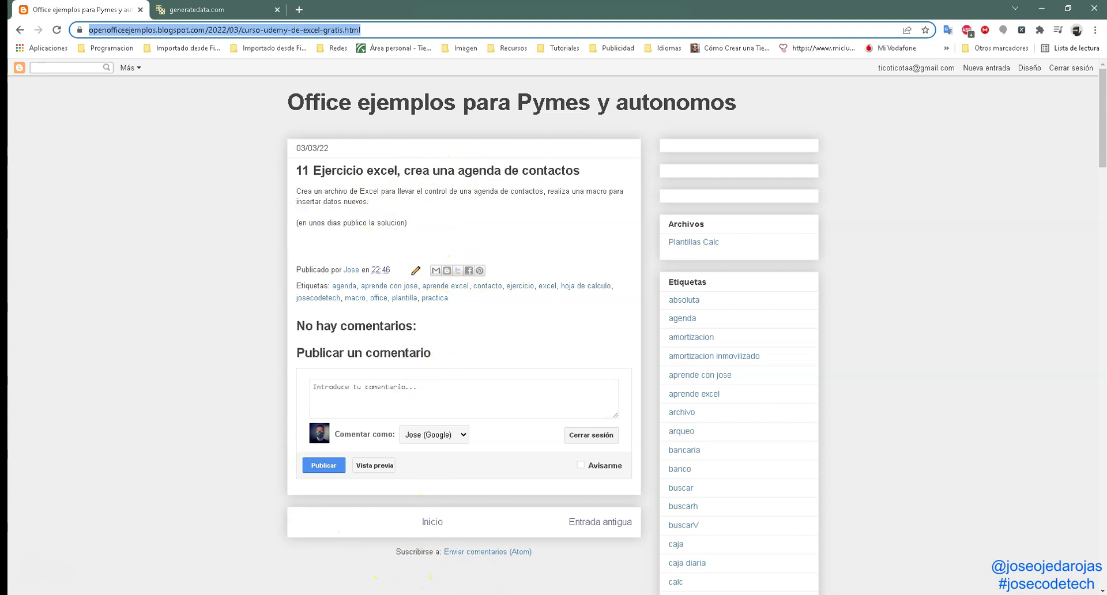
mouse_move(358, 594)
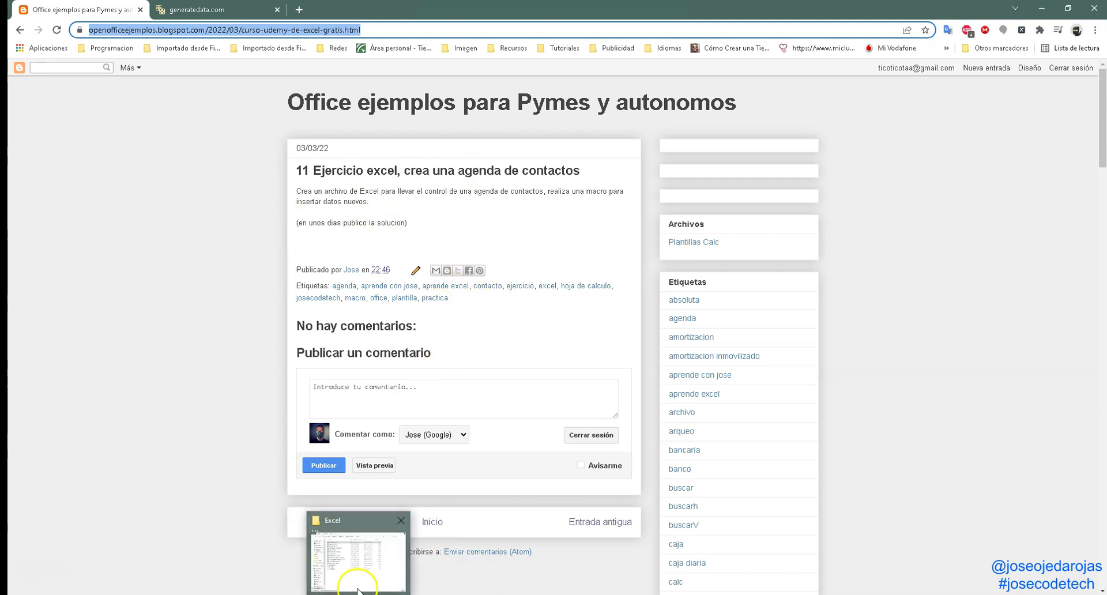
left_click(335, 540)
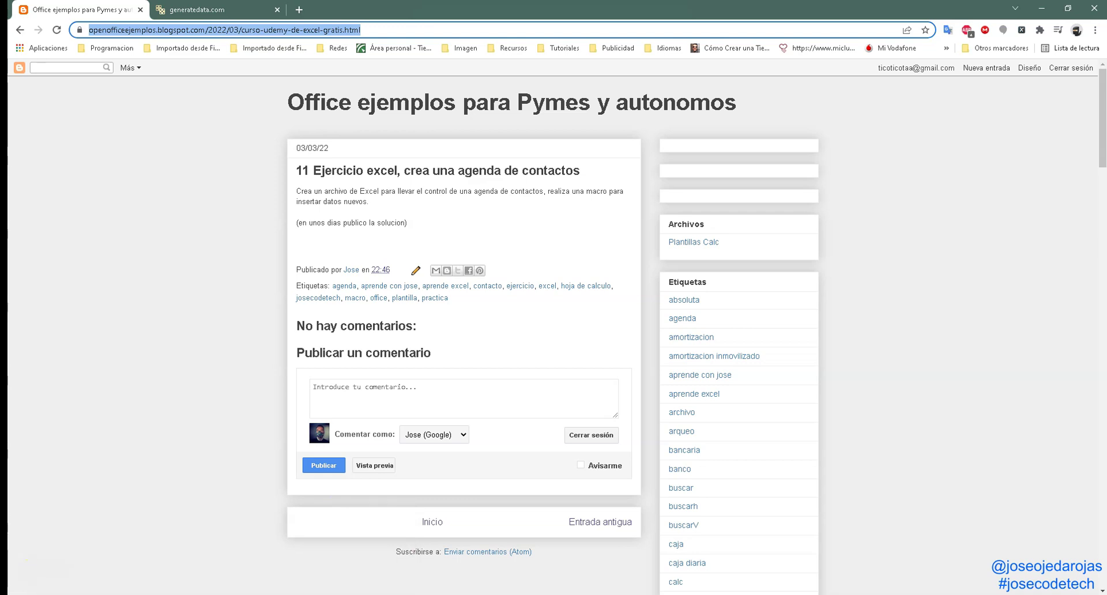
Create a new Excel workbook named 'agenda - plantilla' in the Excel folder and open it
left_click(617, 398)
right_click(618, 398)
mouse_move(652, 370)
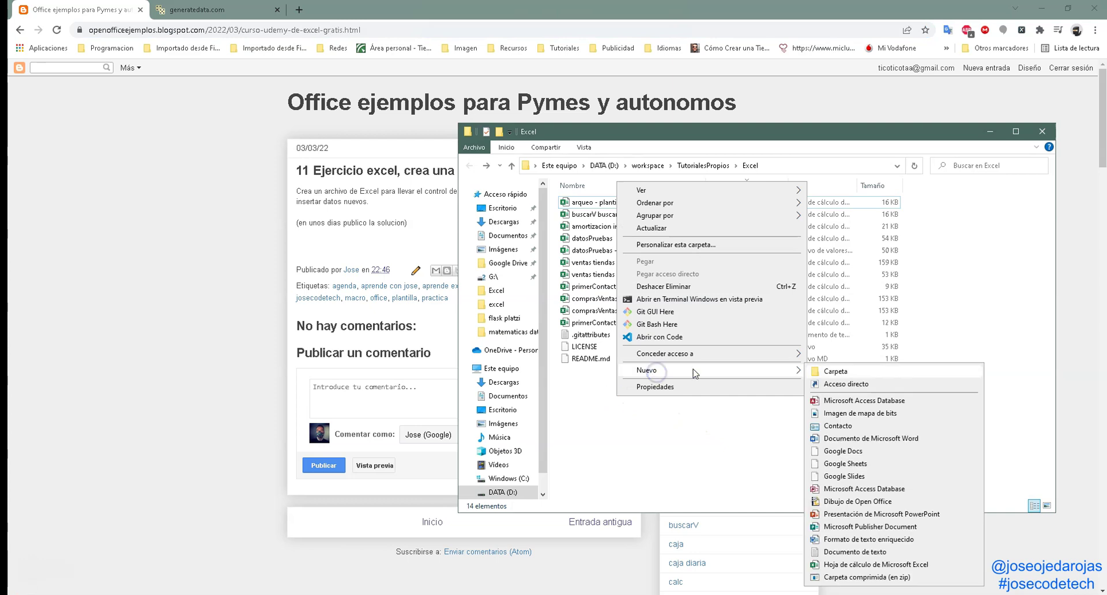
left_click(851, 565)
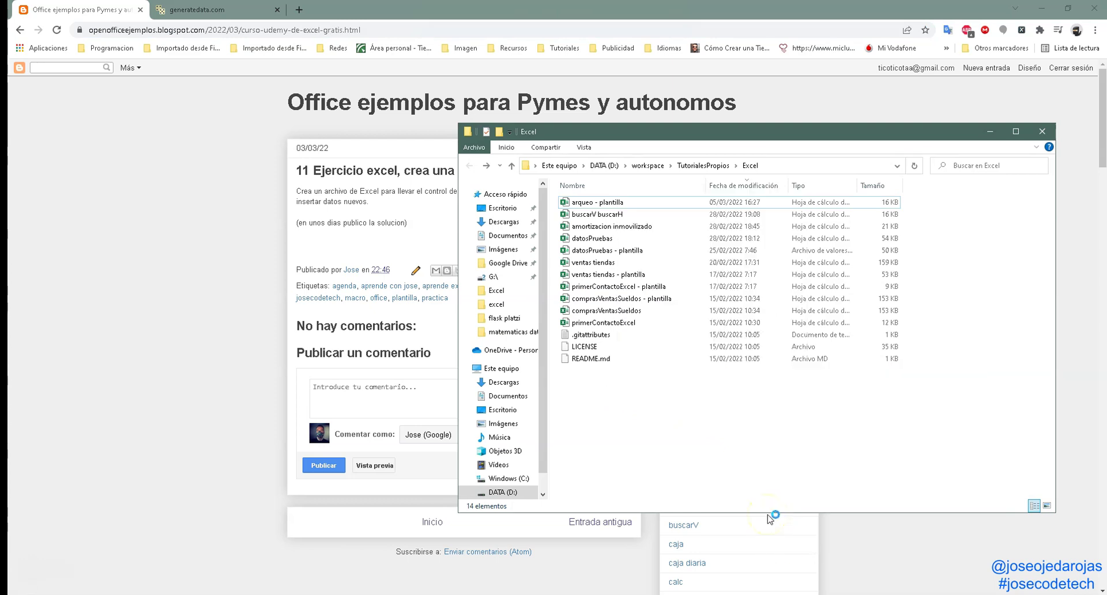
type("AG")
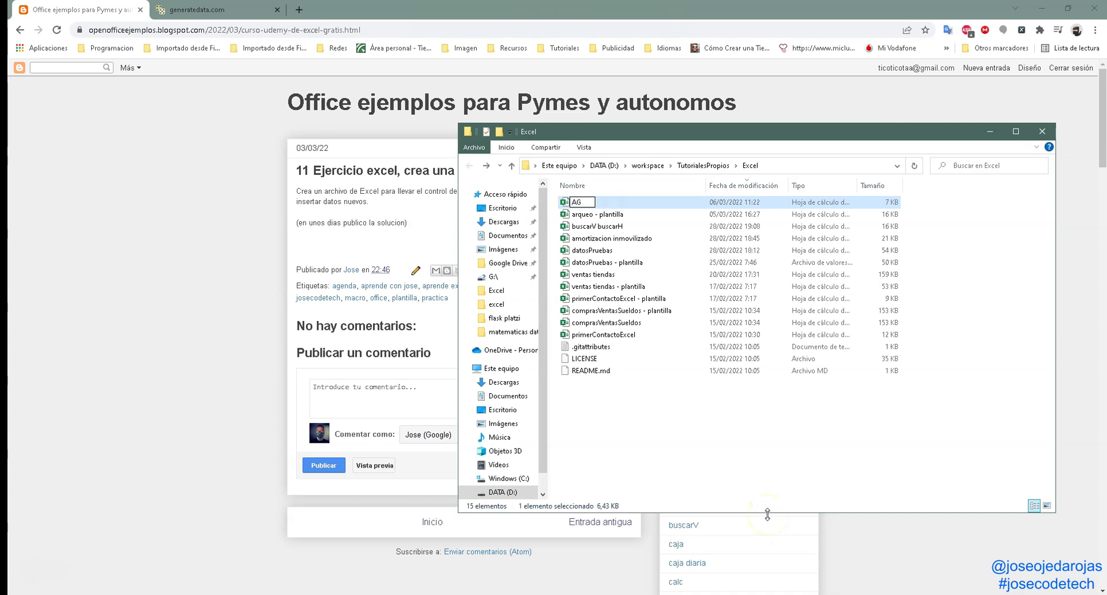
key("BackSpace")
key("BackSpace")
key("BackSpace")
type("illa")
key("Return")
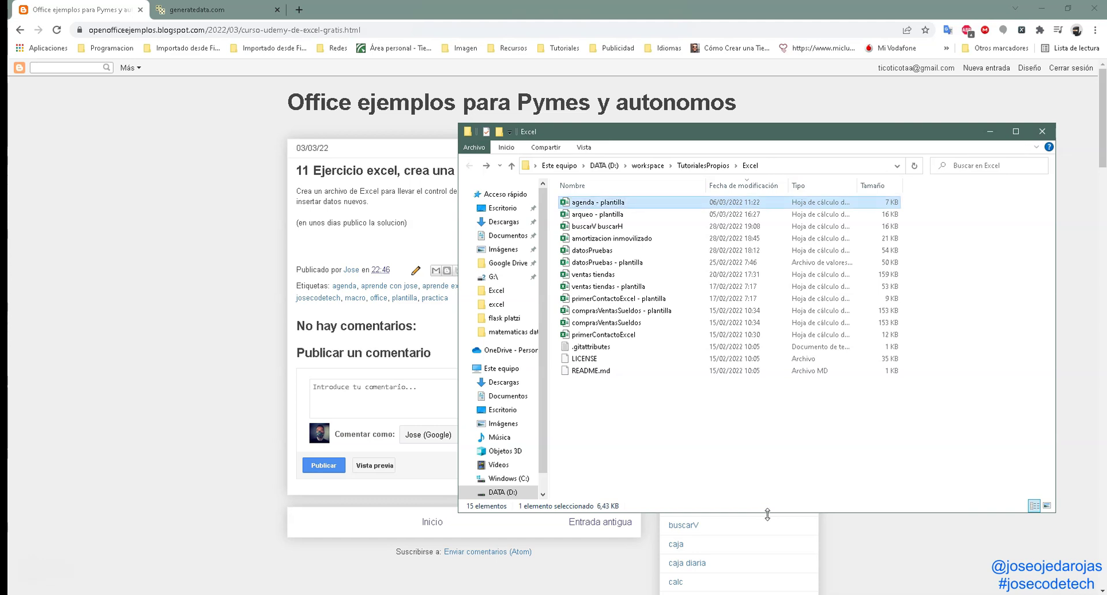
left_click(589, 206)
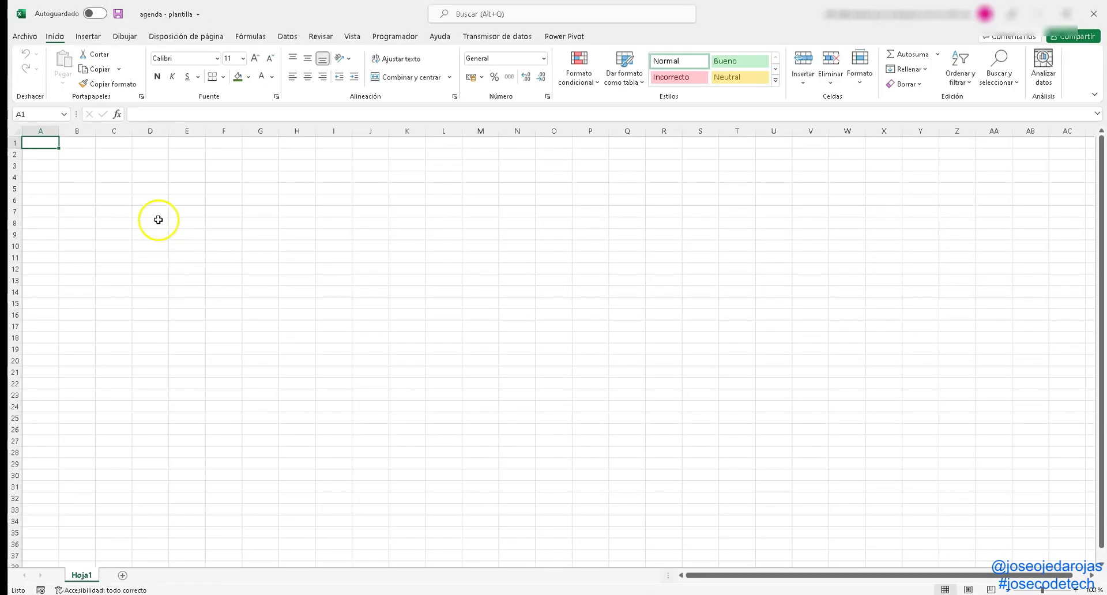
Enter the title 'LISTA DE TELEFONOS - AGENDA' in cell A2
left_click(51, 156)
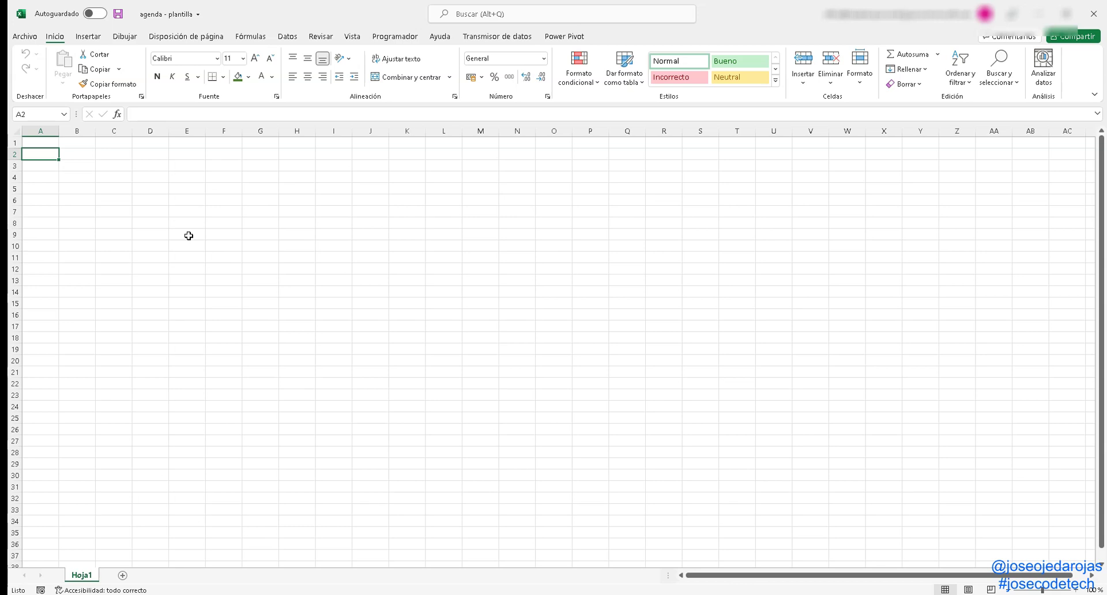
type("LISTA DE TELEFONOS - AGENDA")
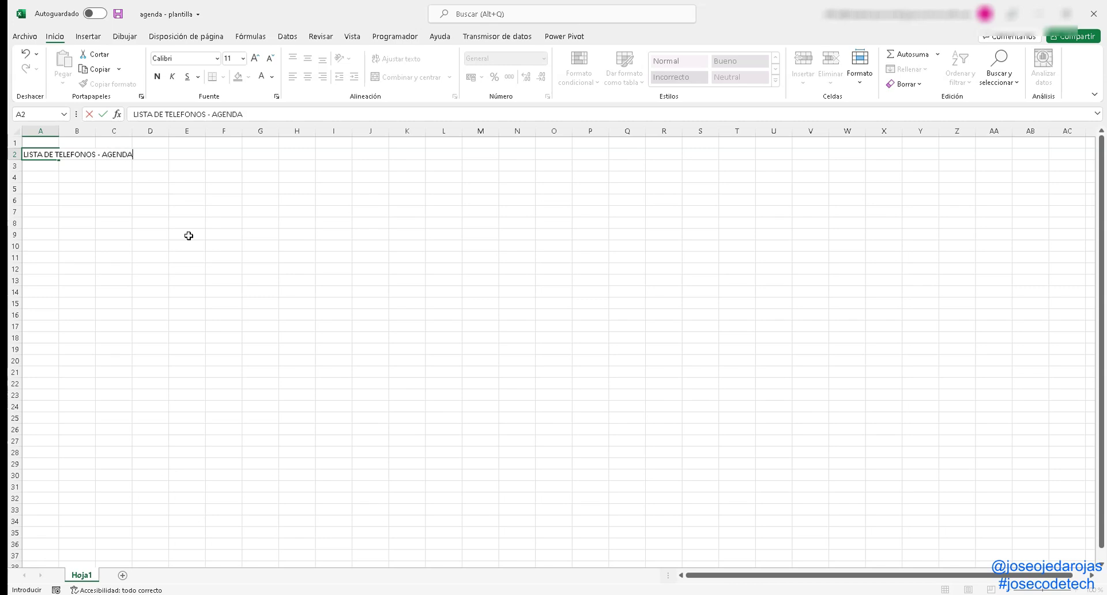
key("Return")
key("Return")
Enter headers APELLIDOS, NOMBRE, DIRECCION, TELEFONO, EMAIL in row 4 and widen the columns
type("APELLIDOS")
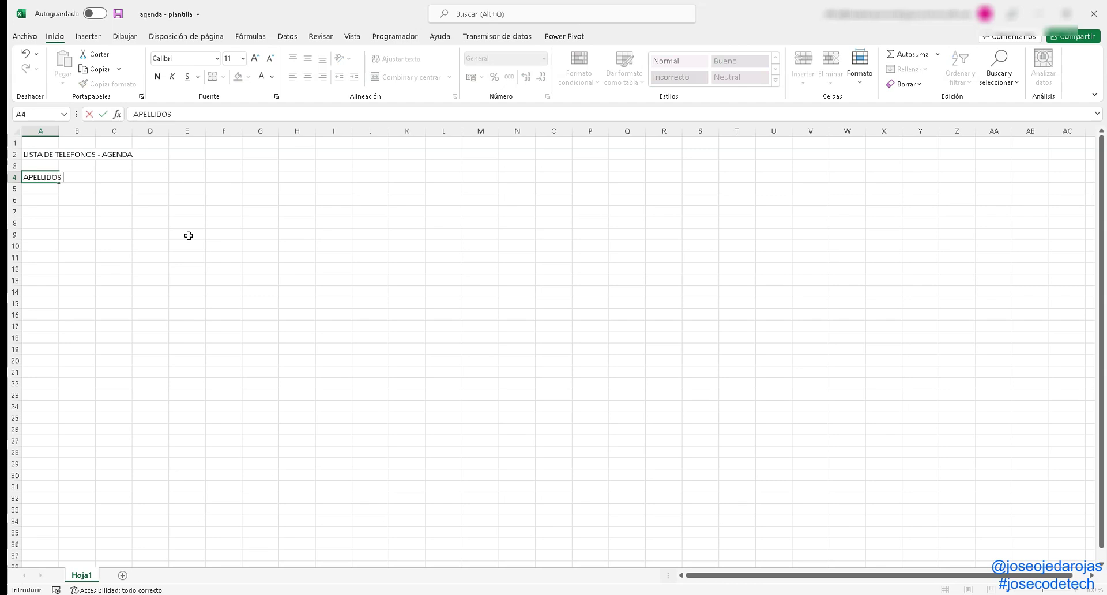
key("Tab")
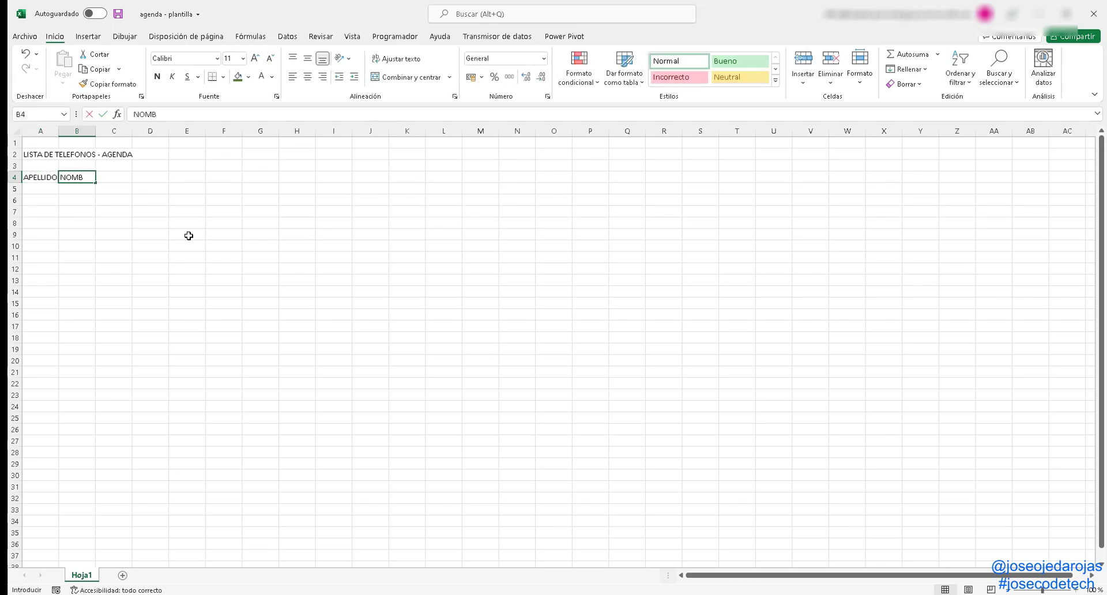
type("RE")
key("Tab")
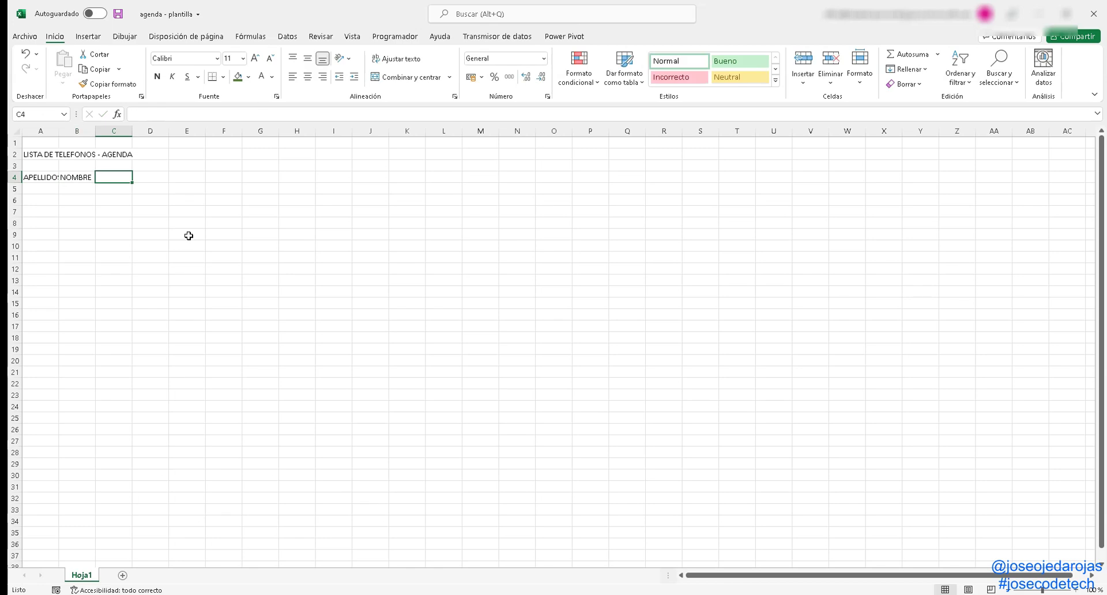
type("DIRECCION")
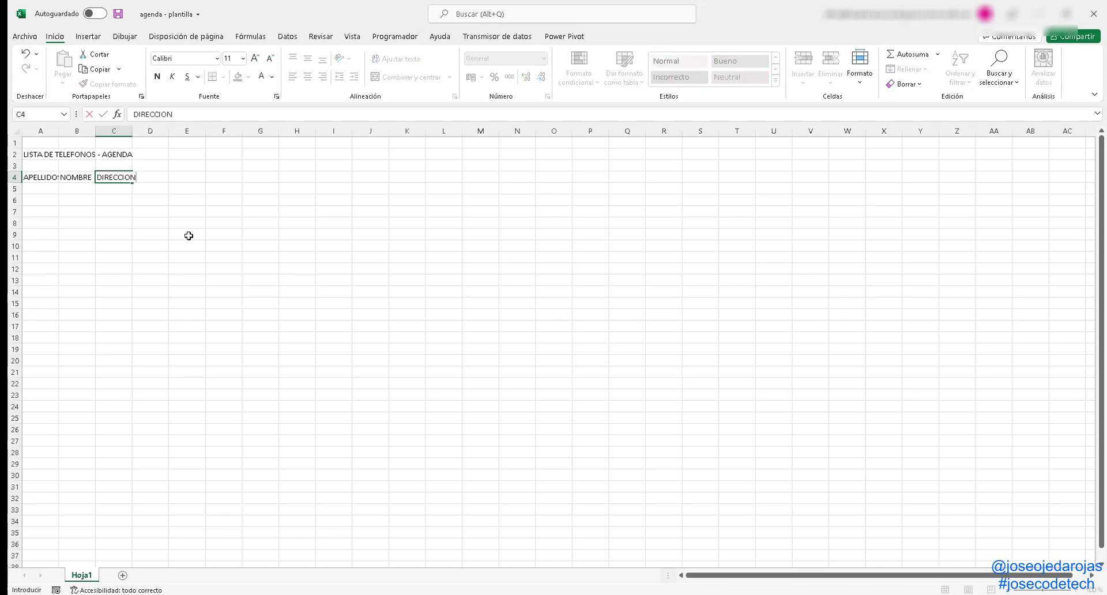
key("Tab")
type("T")
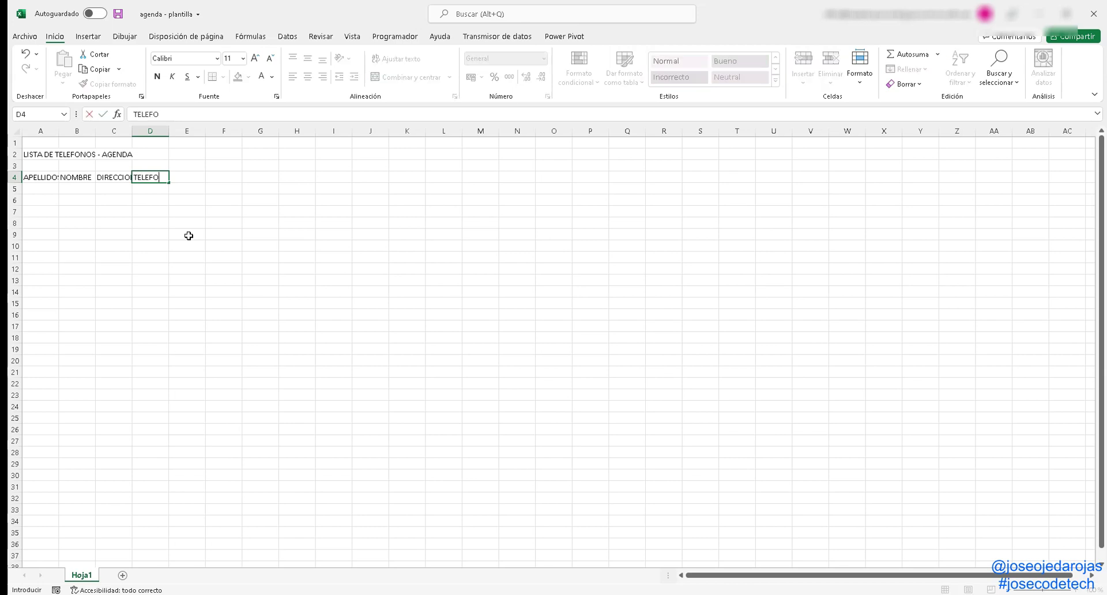
key("Tab")
type("E")
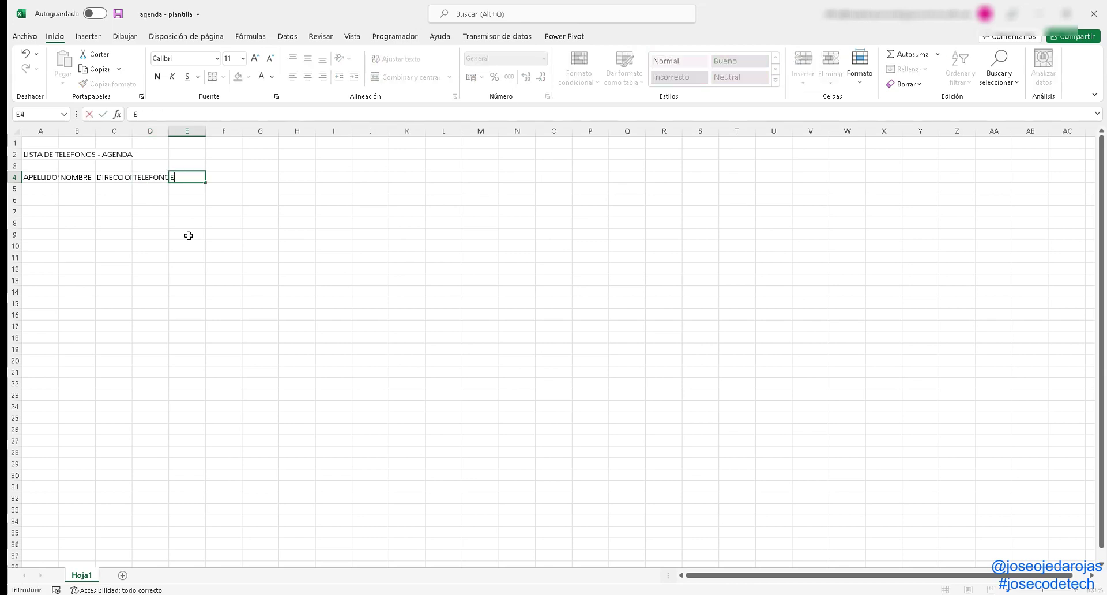
key("Return")
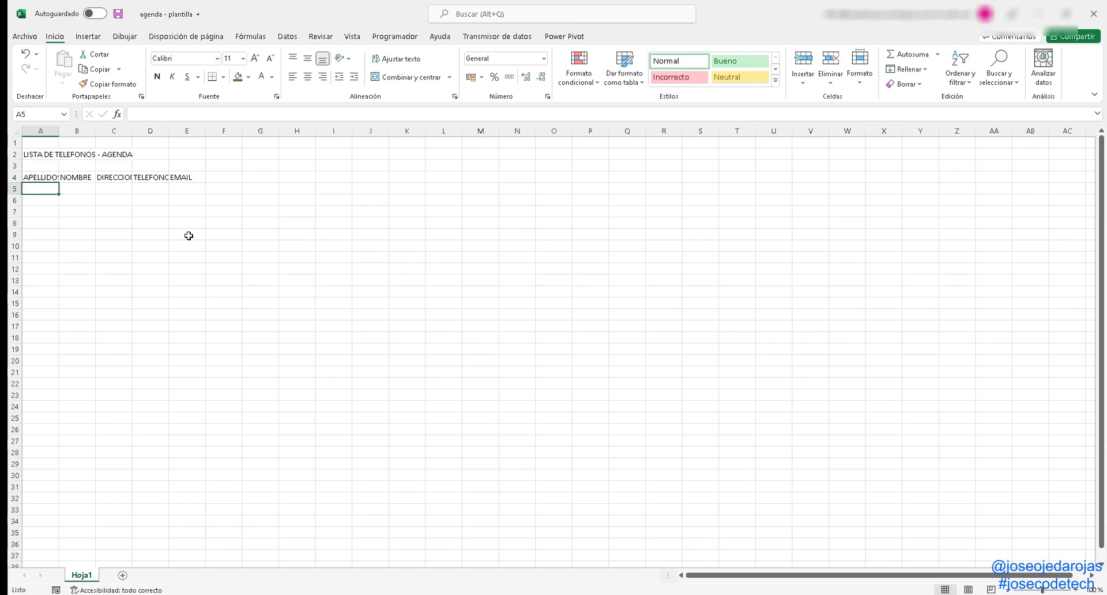
left_click_drag(58, 131, 539, 131)
left_click(497, 225)
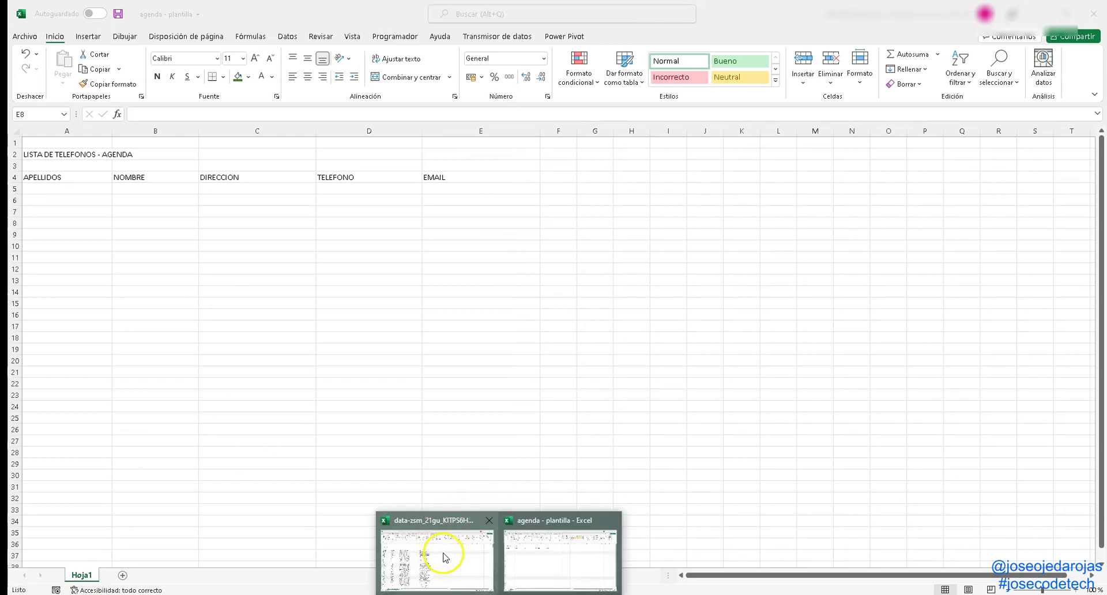
Copy the entire sheet of generated contact data
left_click(443, 554)
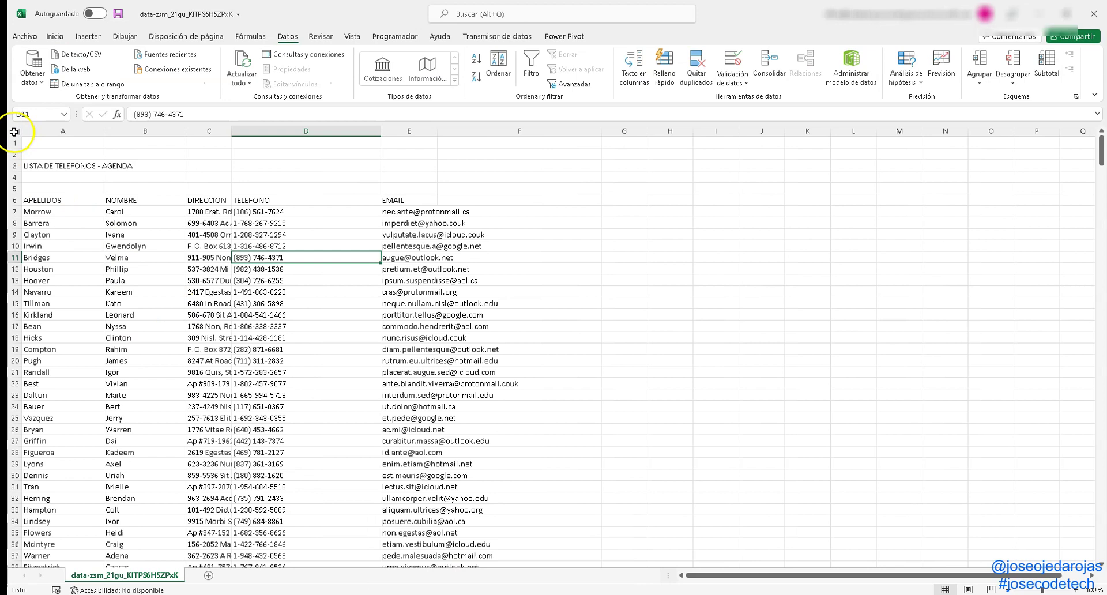
left_click(14, 132)
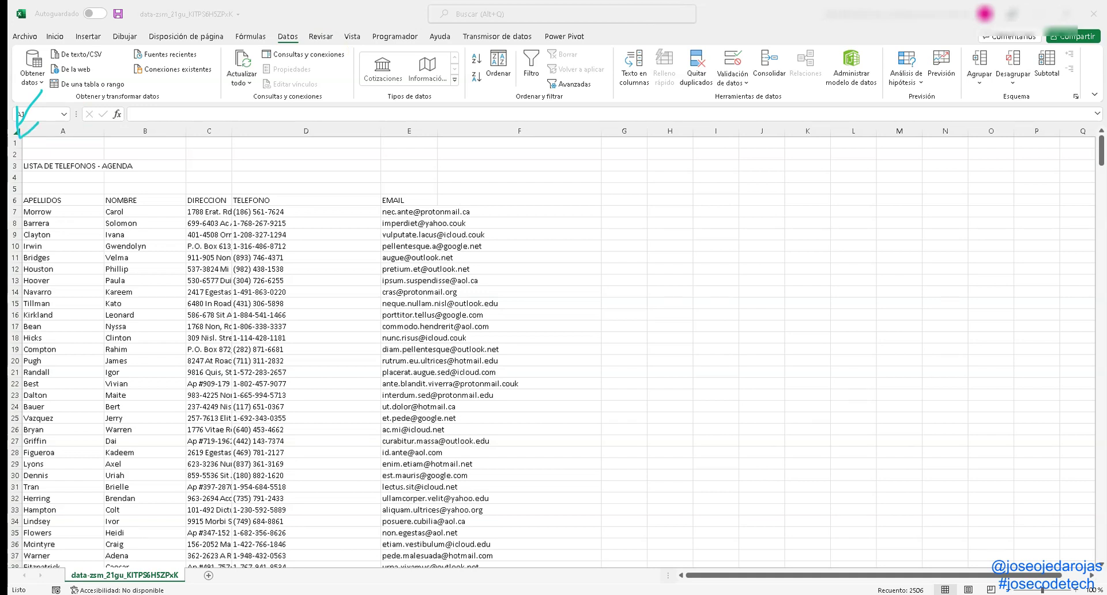
left_click(14, 128)
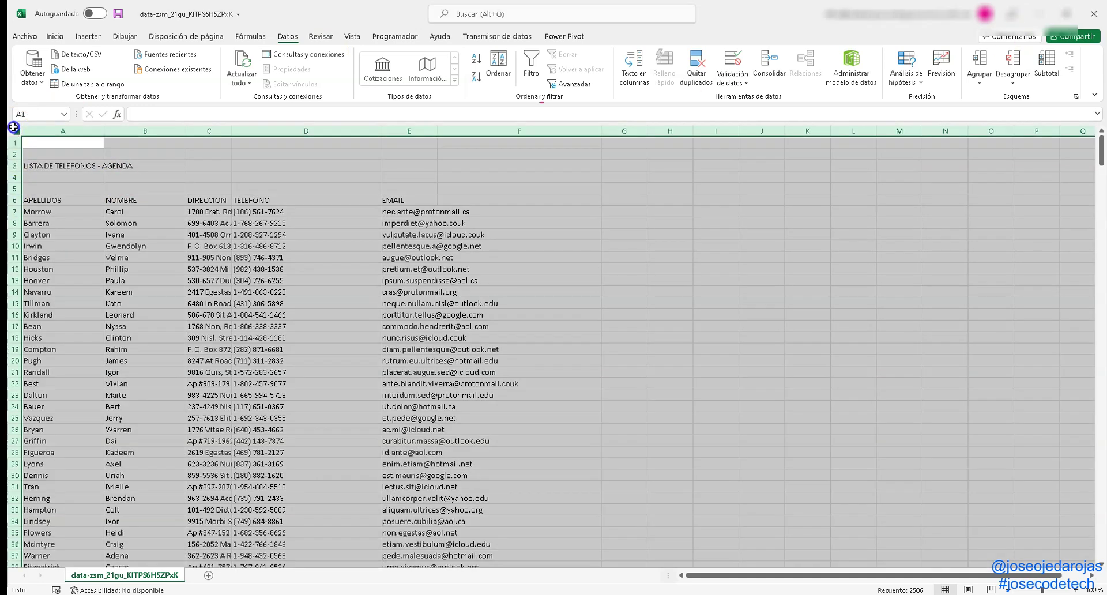
right_click(15, 130)
left_click(44, 156)
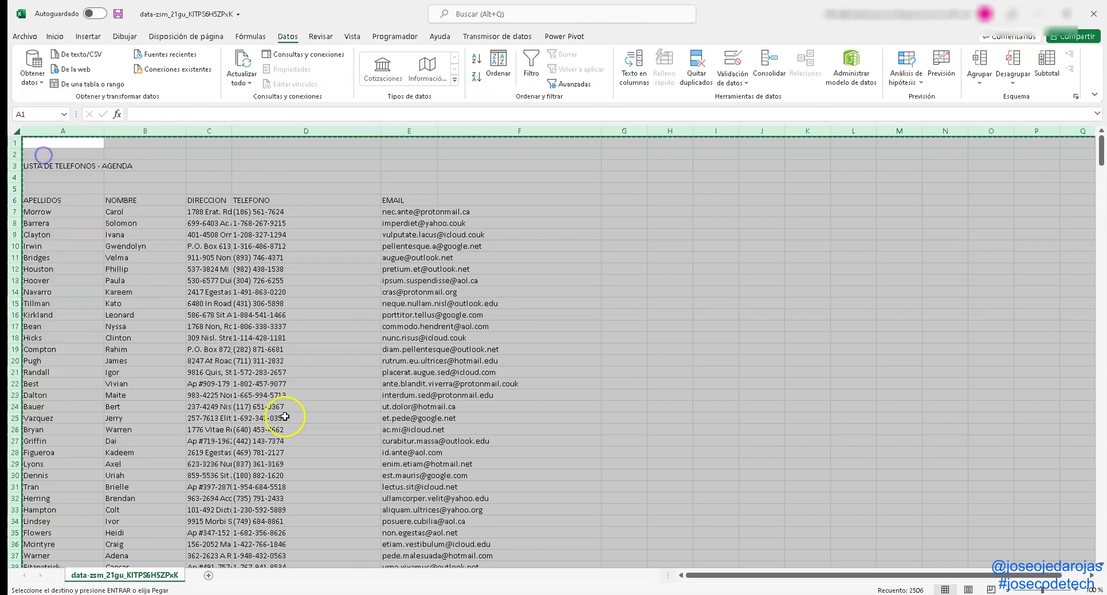
Paste the copied contacts into the agenda - plantilla sheet
mouse_move(490, 593)
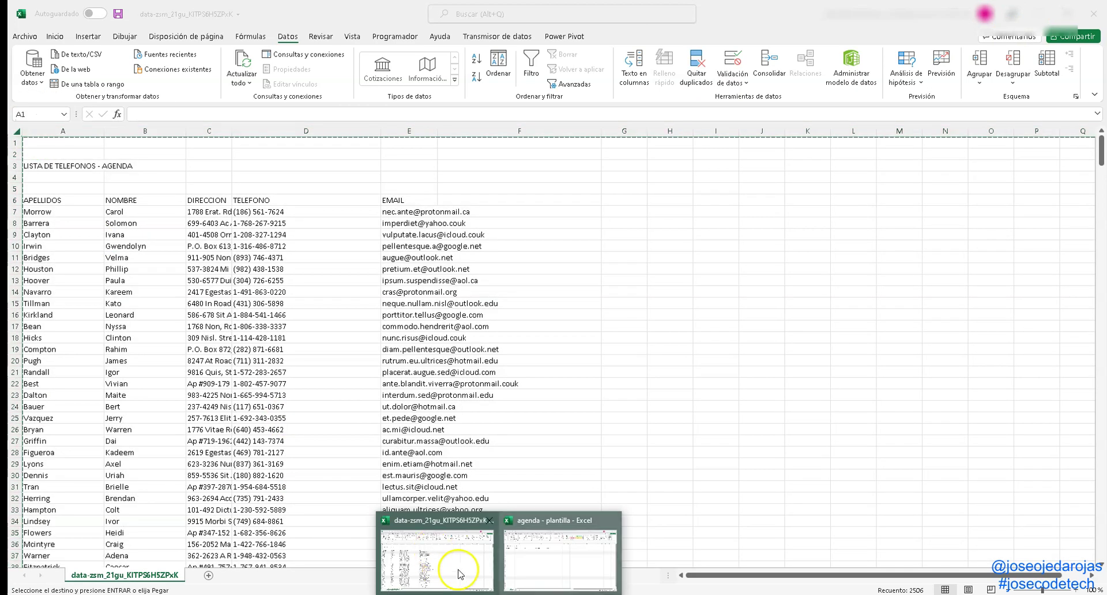
left_click(564, 561)
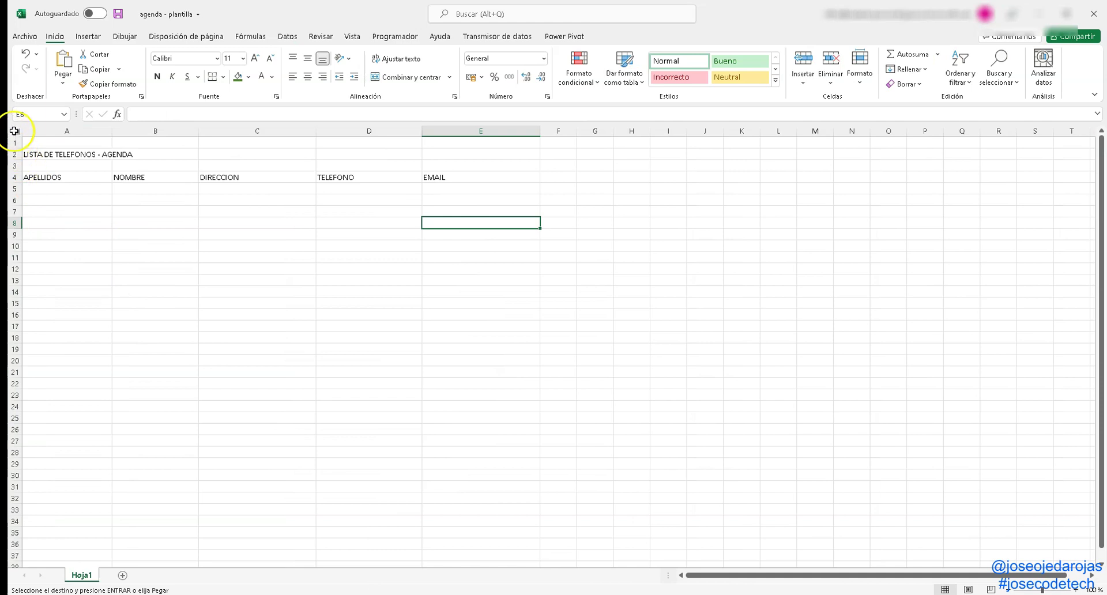
left_click(13, 131)
right_click(14, 131)
left_click(45, 194)
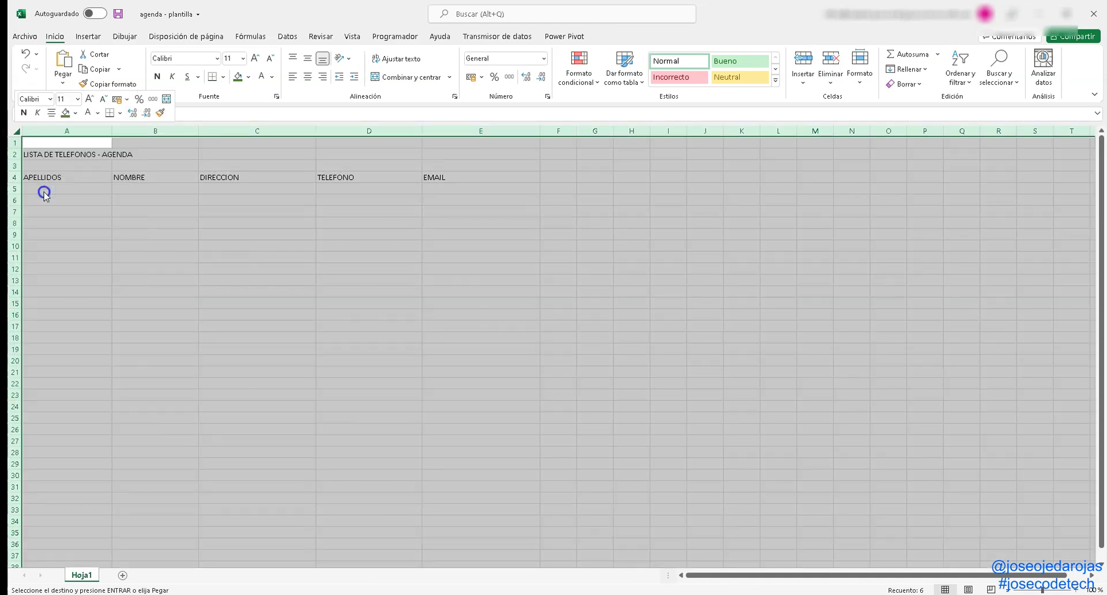
left_click(223, 316)
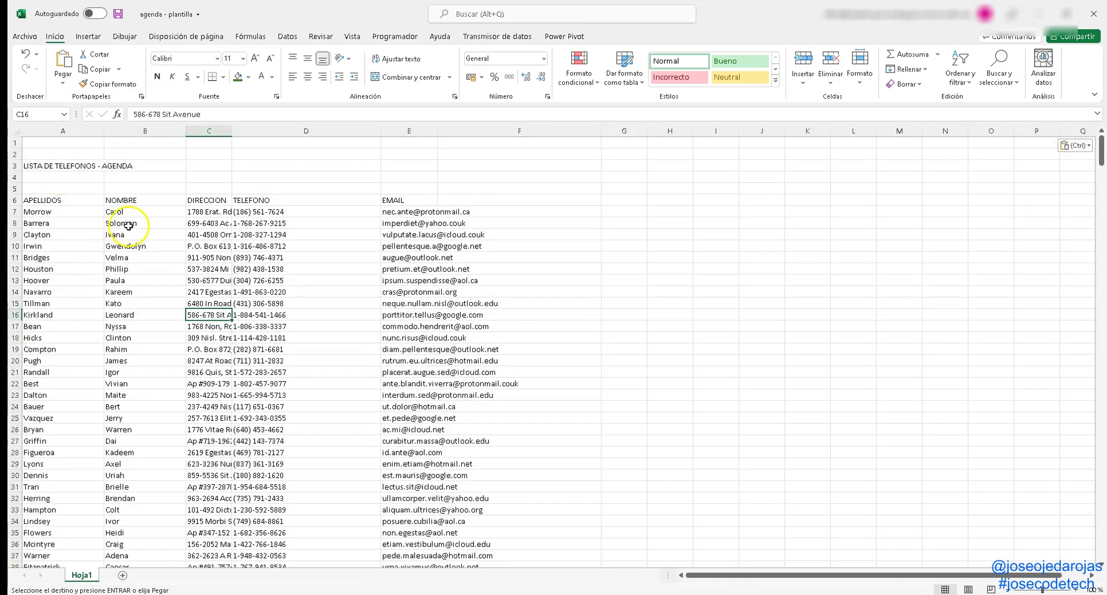
left_click(142, 267)
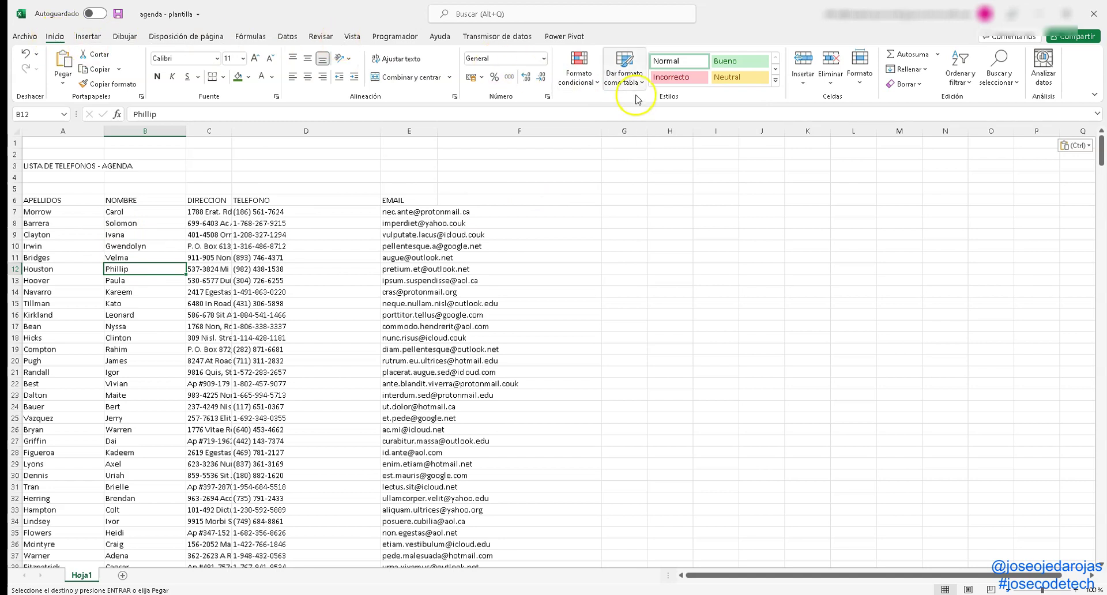
Format the contact list $A$6:$E$506 as a green table with headers
left_click(625, 75)
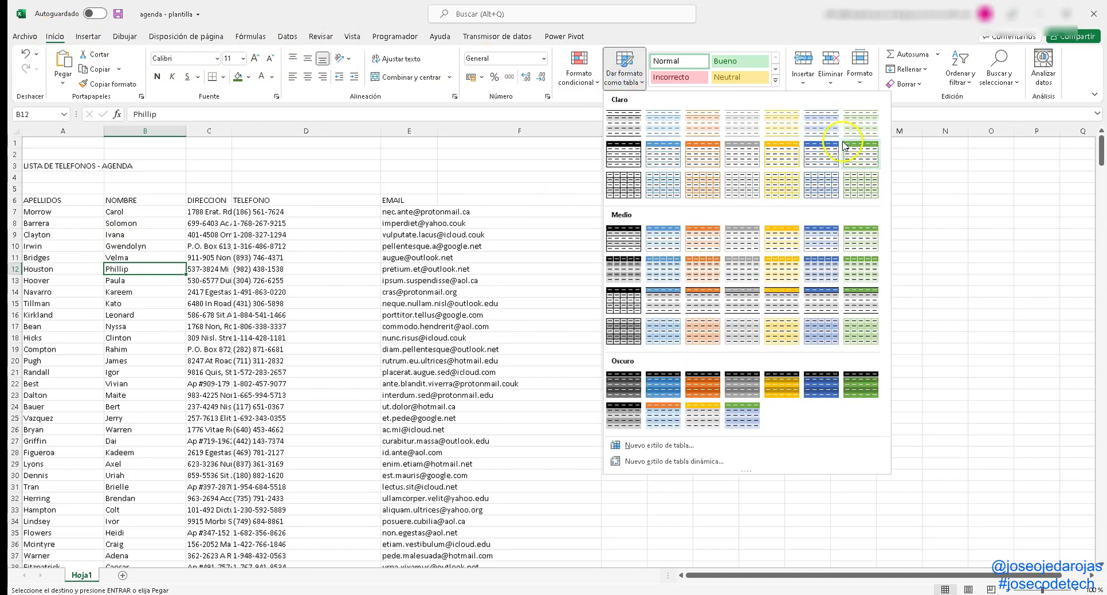
left_click(859, 159)
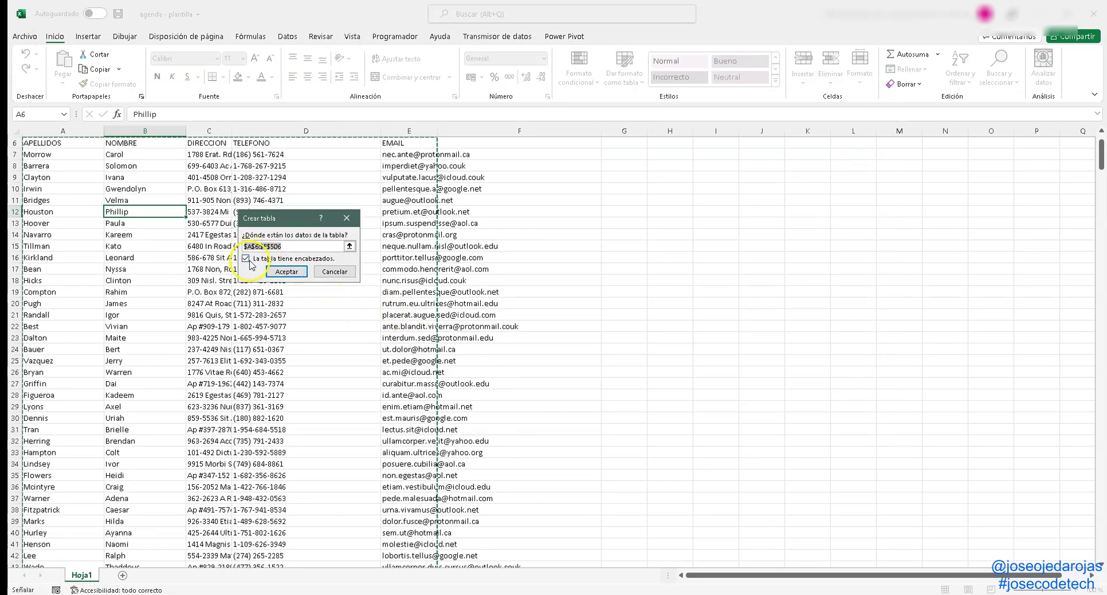
scroll(277, 305, "up", 2)
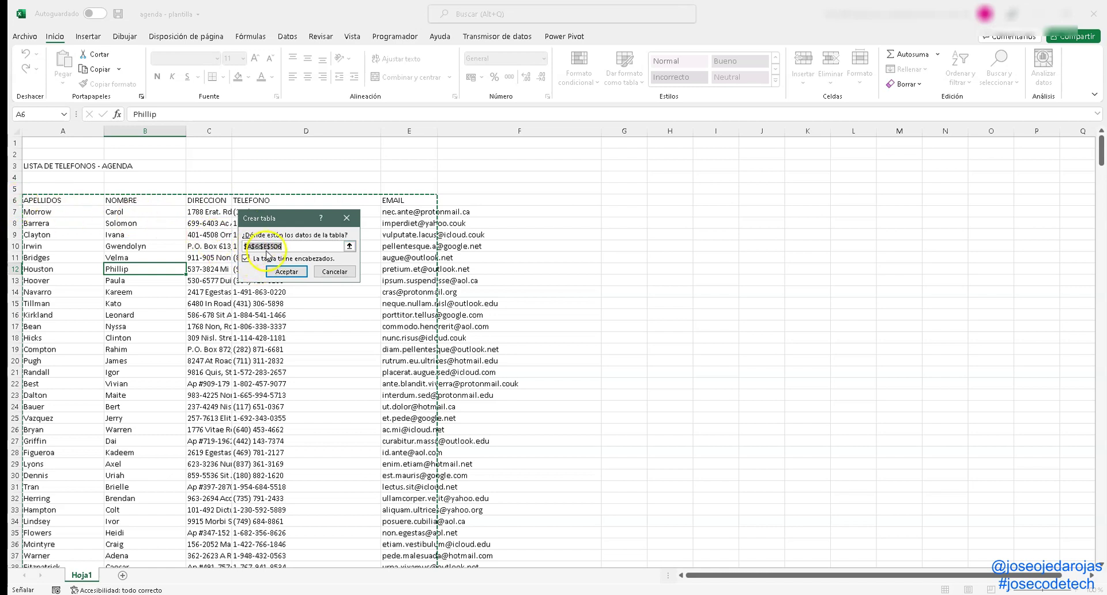
left_click(288, 272)
left_click(351, 281)
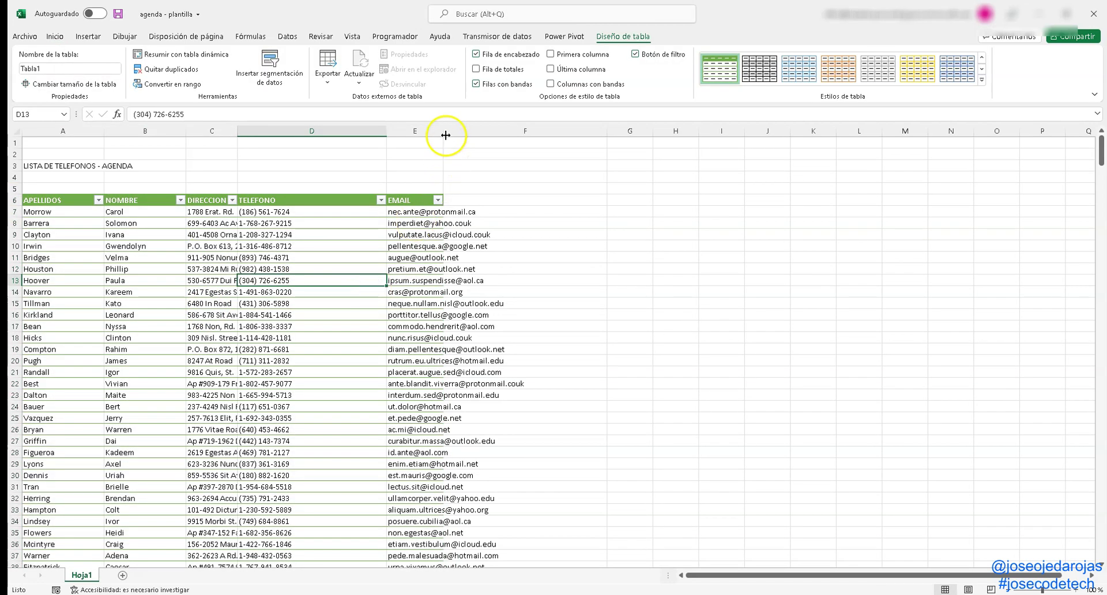
Widen the EMAIL column and autofit the TELEFONO and DIRECCION columns
left_click_drag(446, 135, 551, 135)
left_click(502, 270)
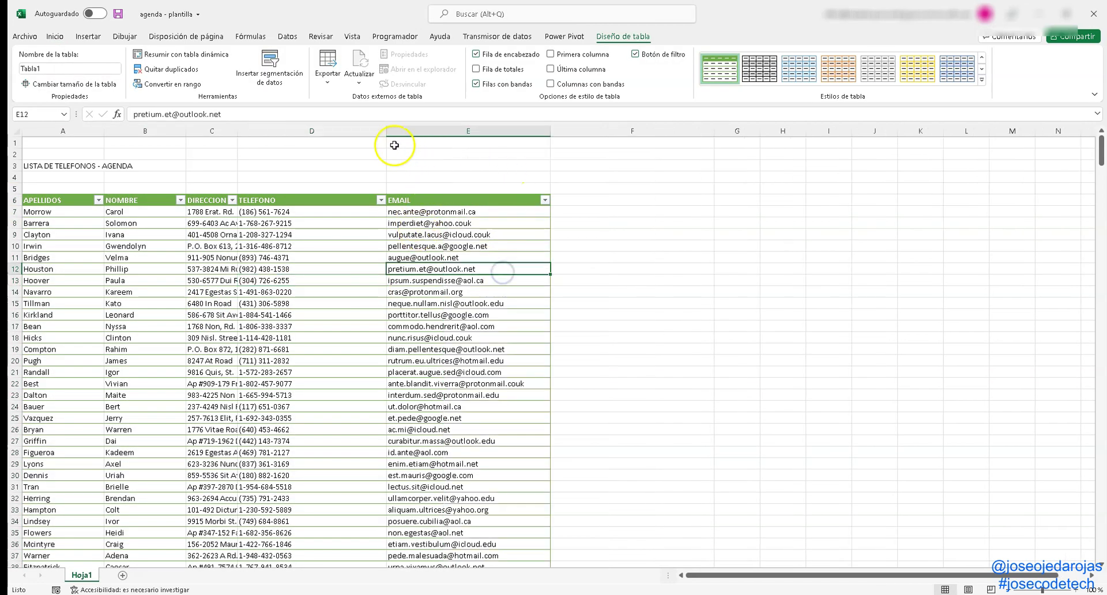
double_click(387, 130)
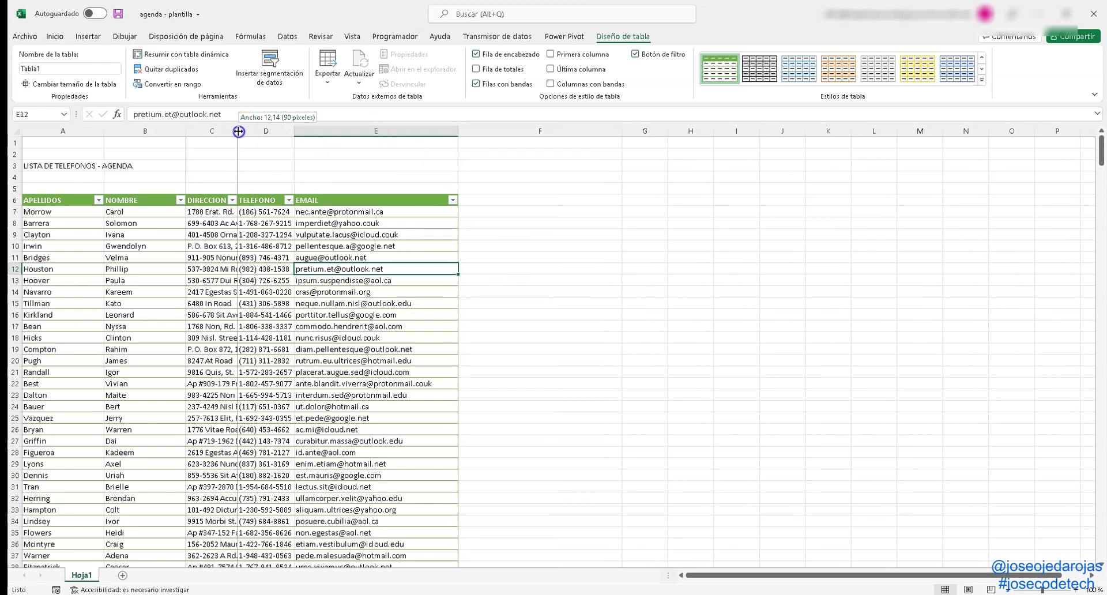
double_click(244, 131)
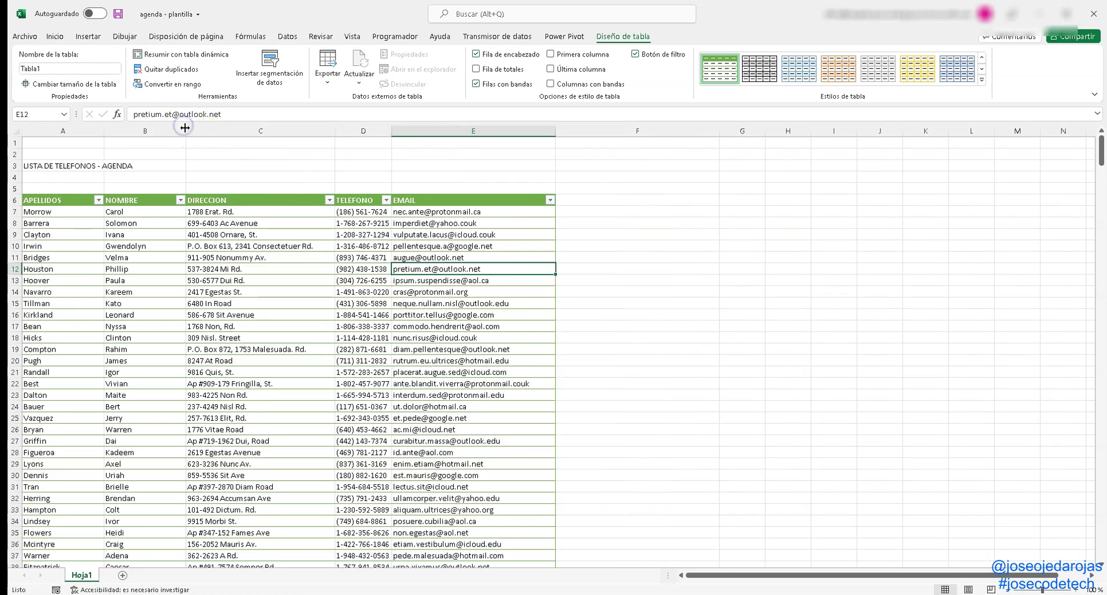
Autofit columns A and B and merge and centre the title across A3:E3
double_click(185, 128)
double_click(104, 131)
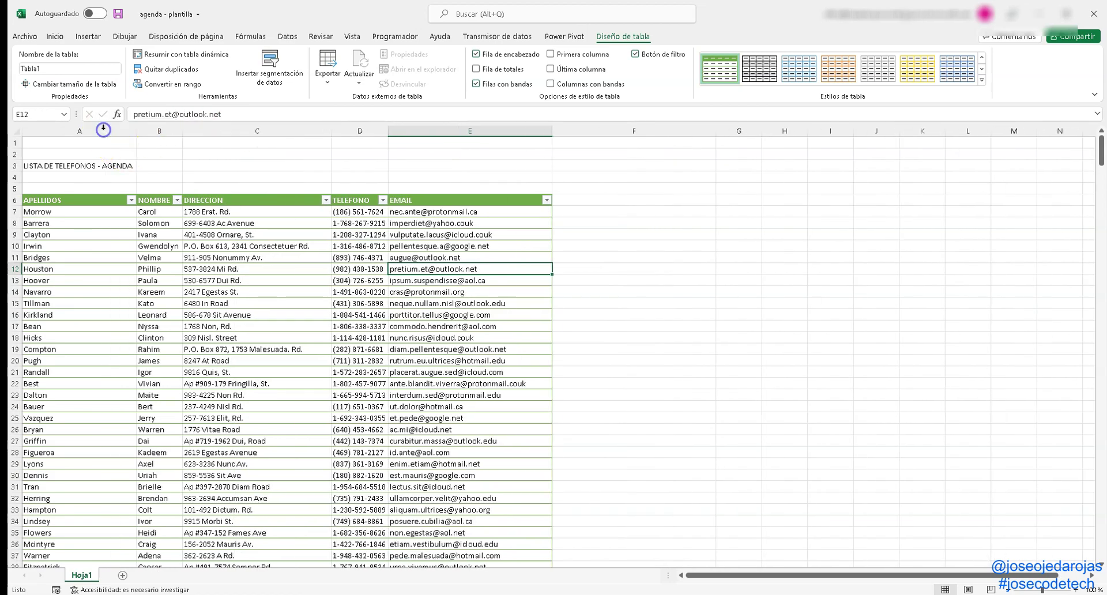
left_click(30, 166)
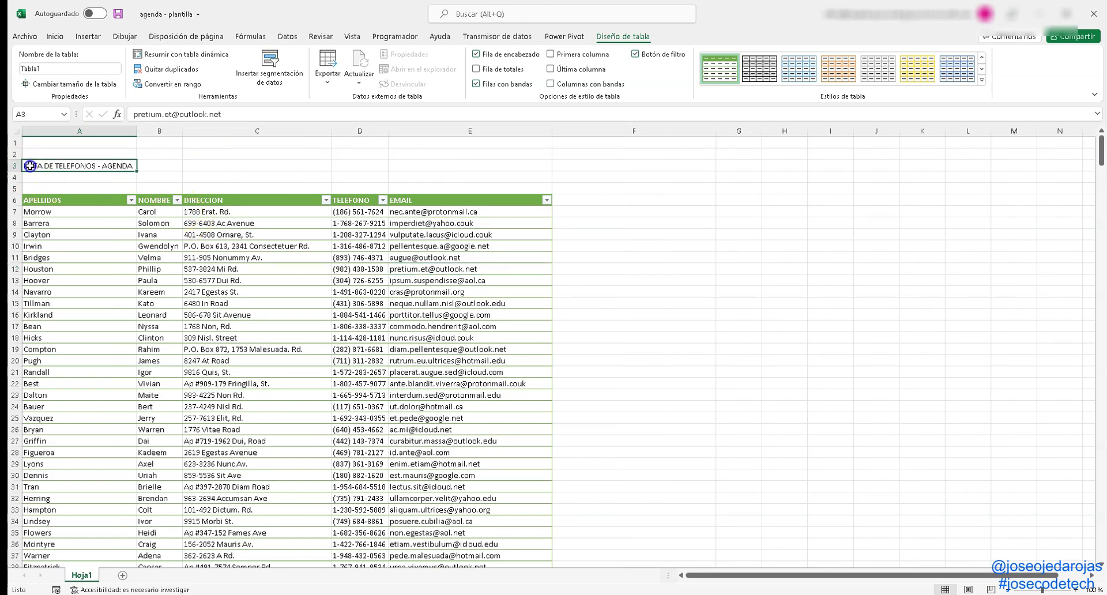
left_click_drag(30, 166, 453, 164)
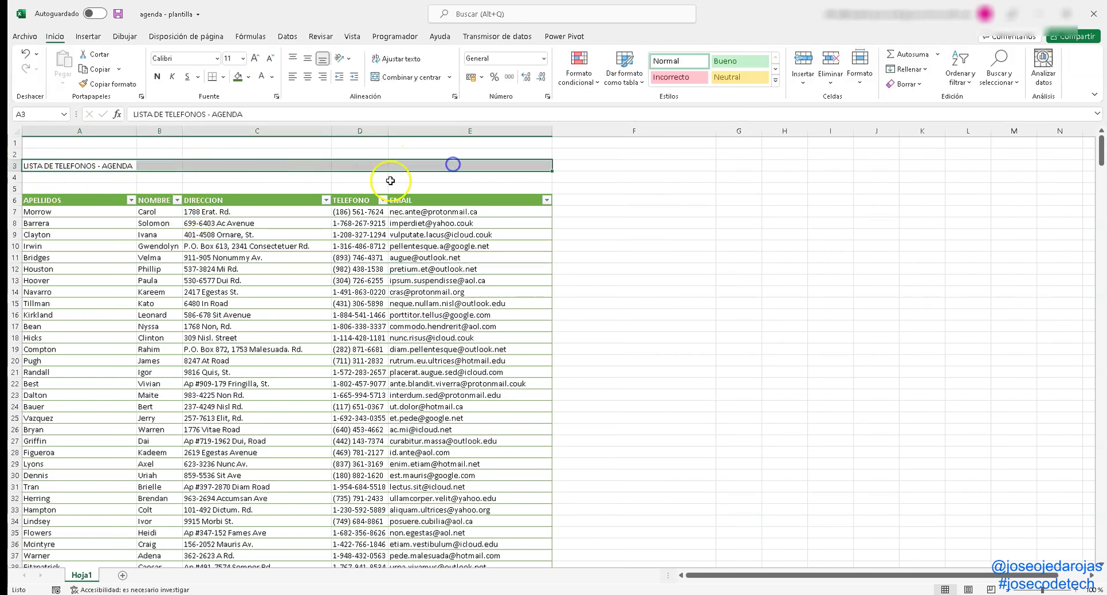
left_click(406, 79)
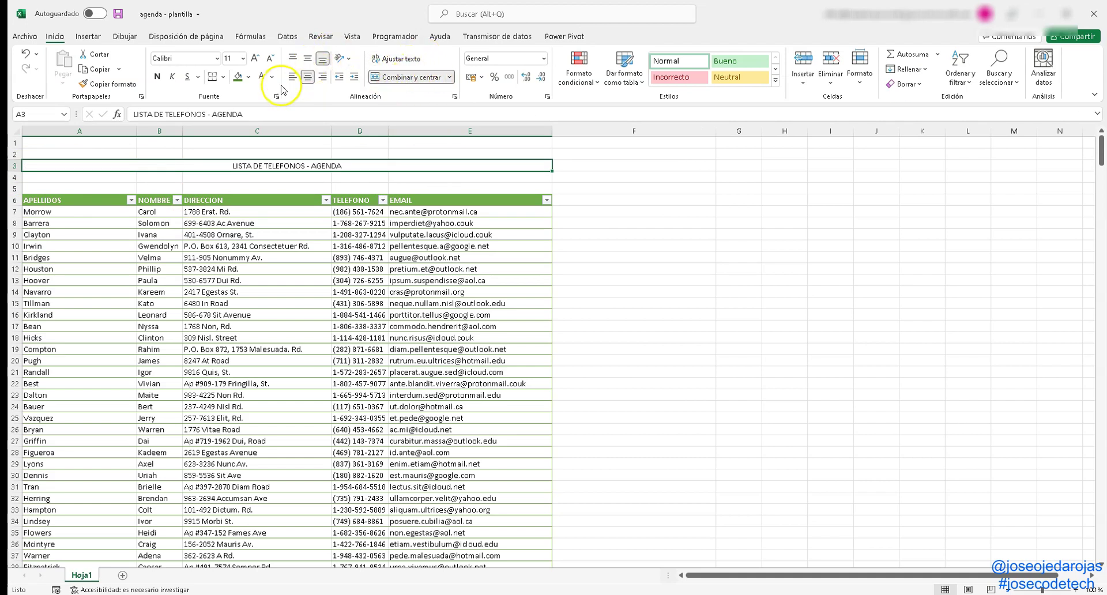
Give the title a dark green fill with white, bold, size 16 text
left_click(239, 79)
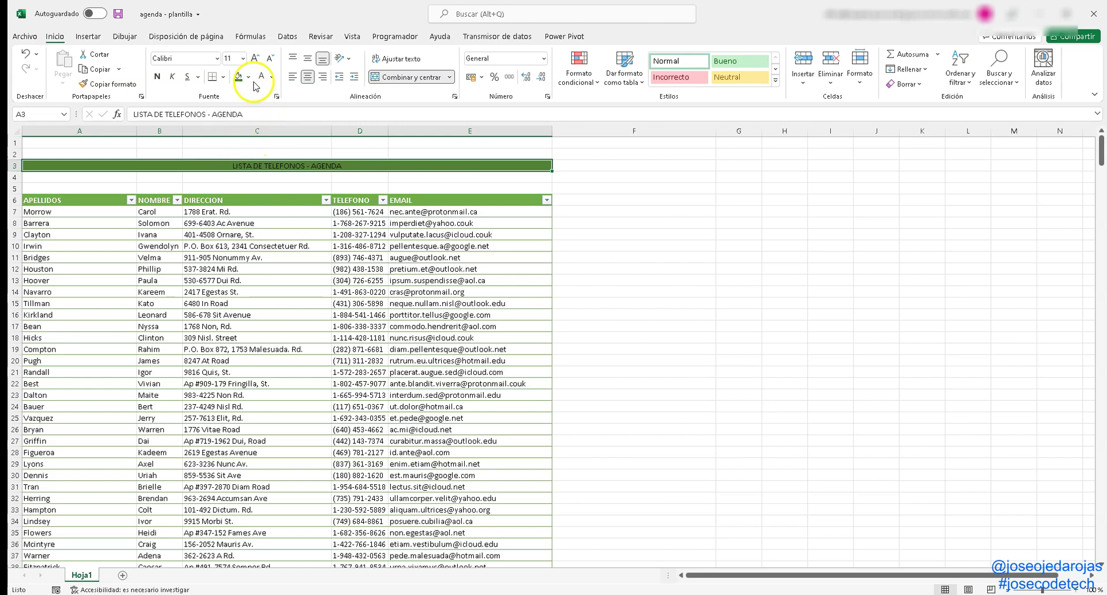
left_click(248, 77)
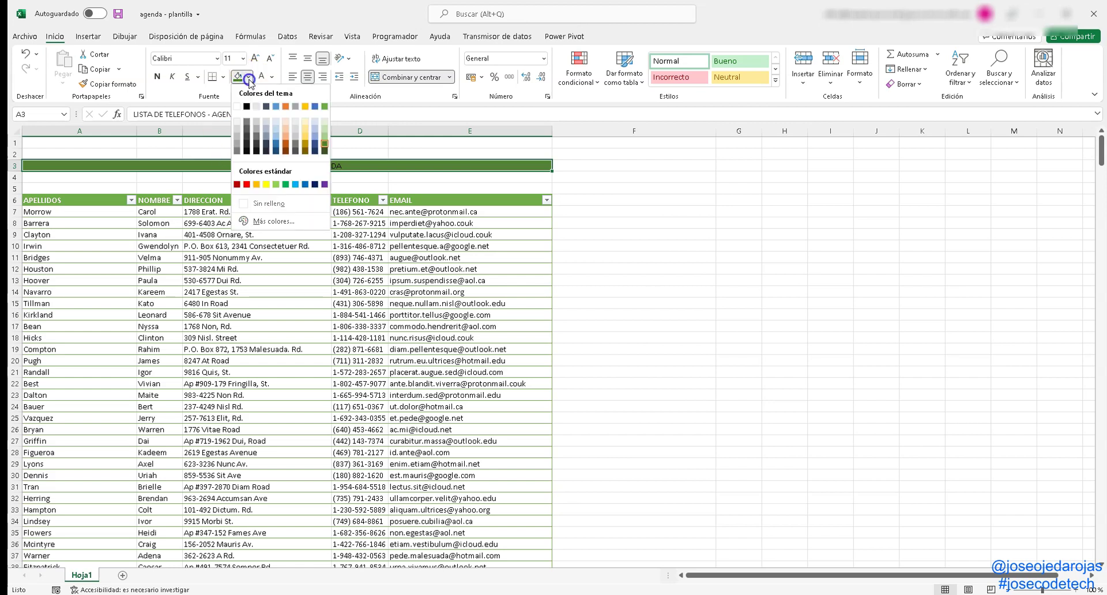
left_click(325, 145)
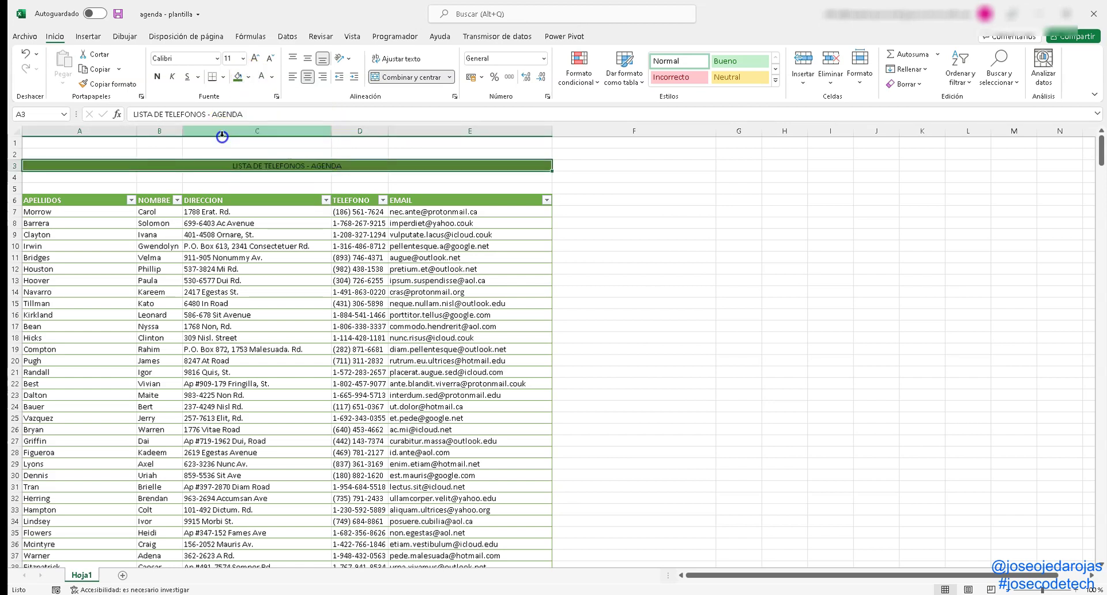
left_click(261, 76)
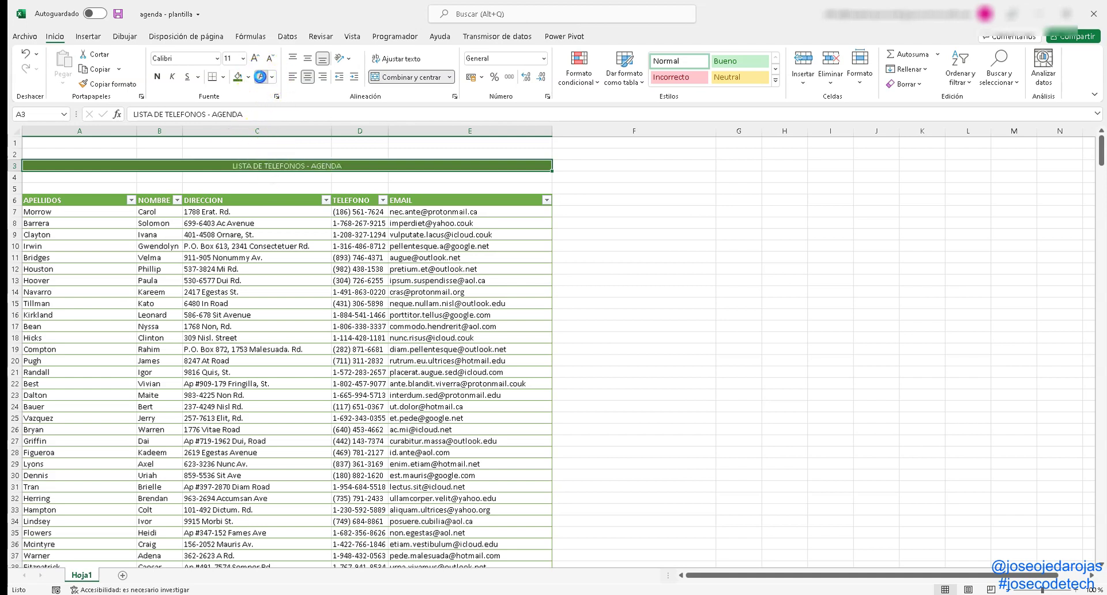
left_click(231, 59)
type("16")
key("Return")
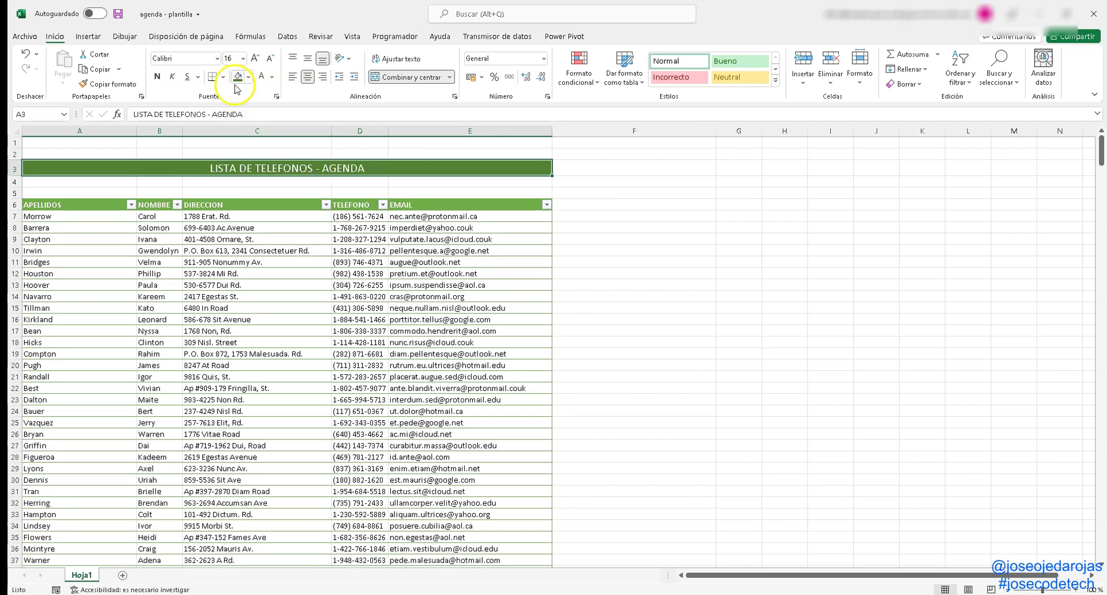
left_click(158, 76)
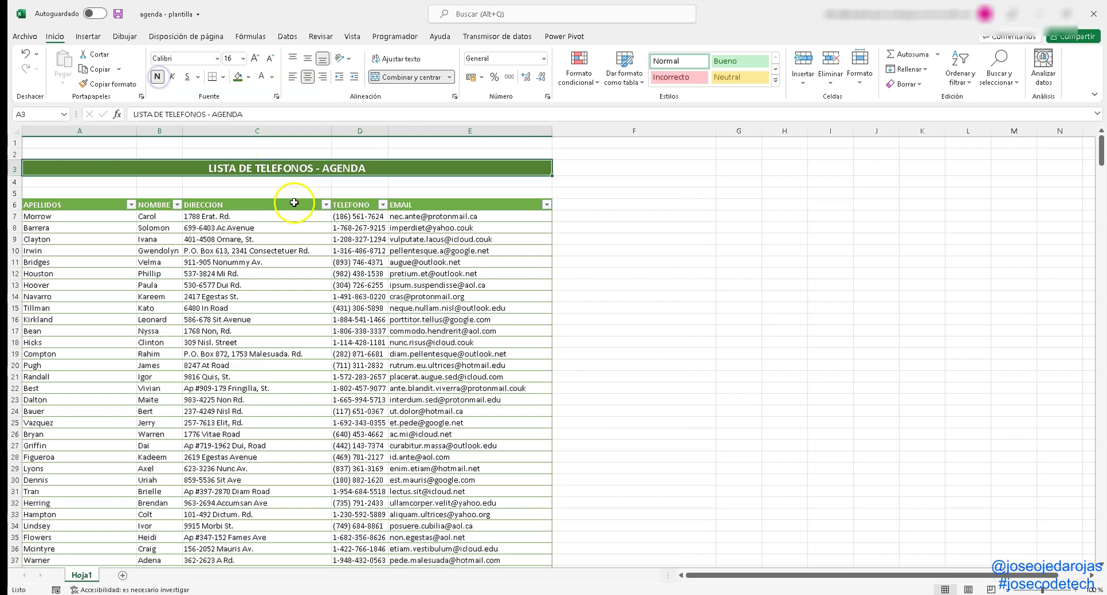
left_click(297, 200)
left_click(372, 295)
scroll(554, 294, "down", 2)
scroll(501, 276, "down", 1)
scroll(506, 247, "up", 3)
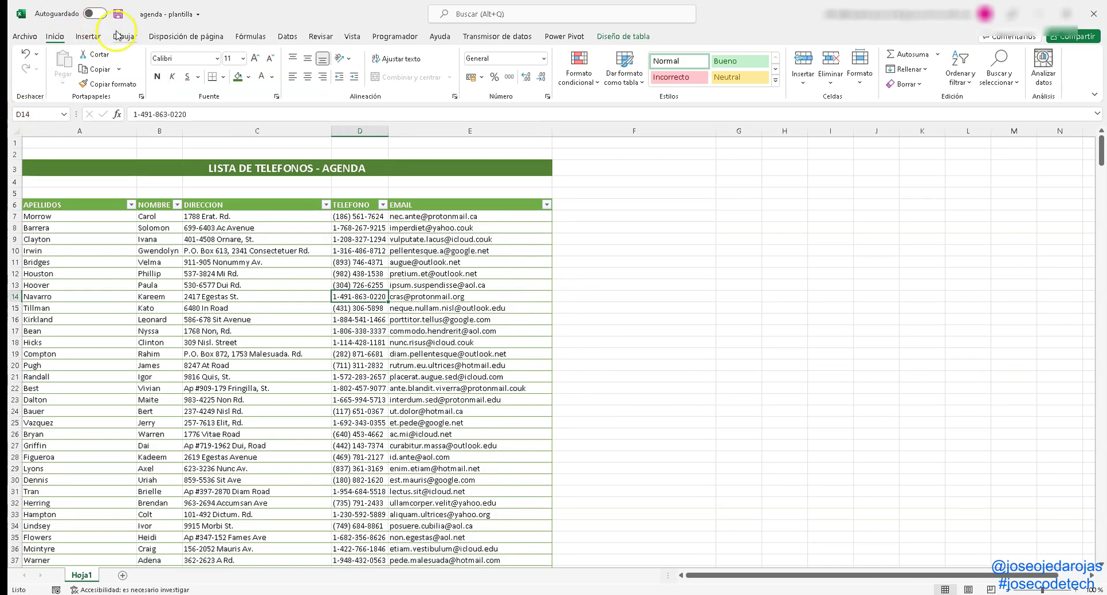
Save the workbook, rename Hoja1 to Agenda, and add a new sheet named Insertar
left_click(118, 13)
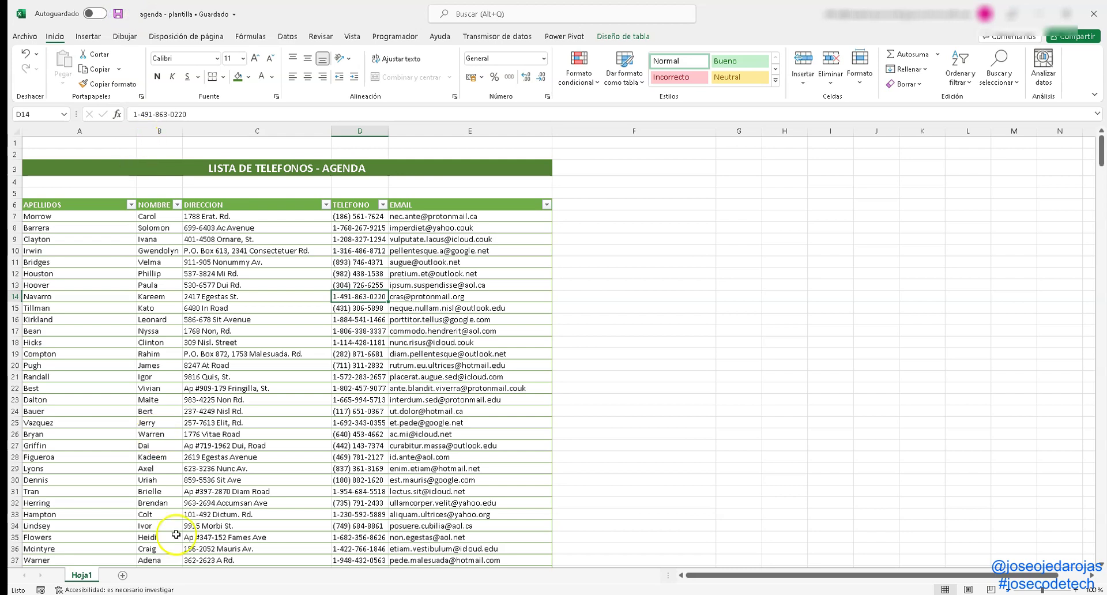
double_click(91, 575)
type("Agenda")
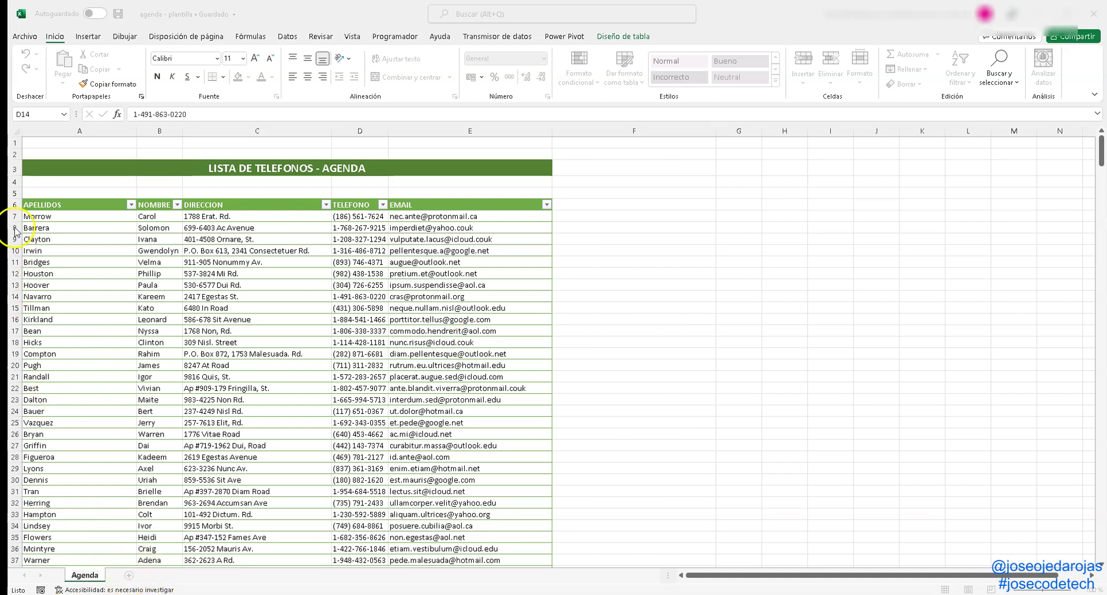
left_click(40, 216)
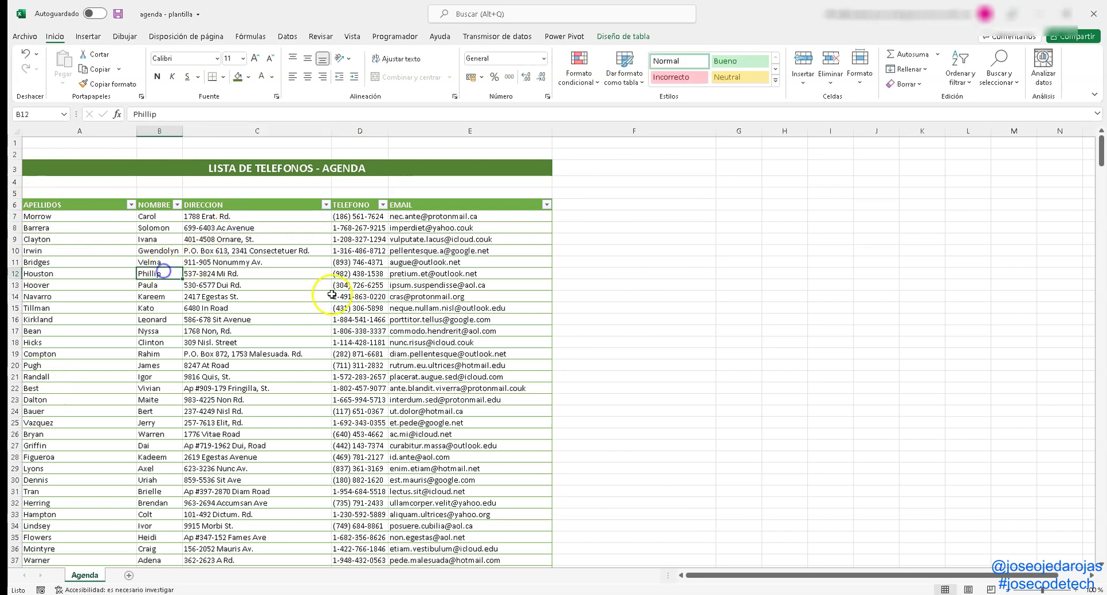
left_click(129, 576)
double_click(124, 574)
type("Insertar")
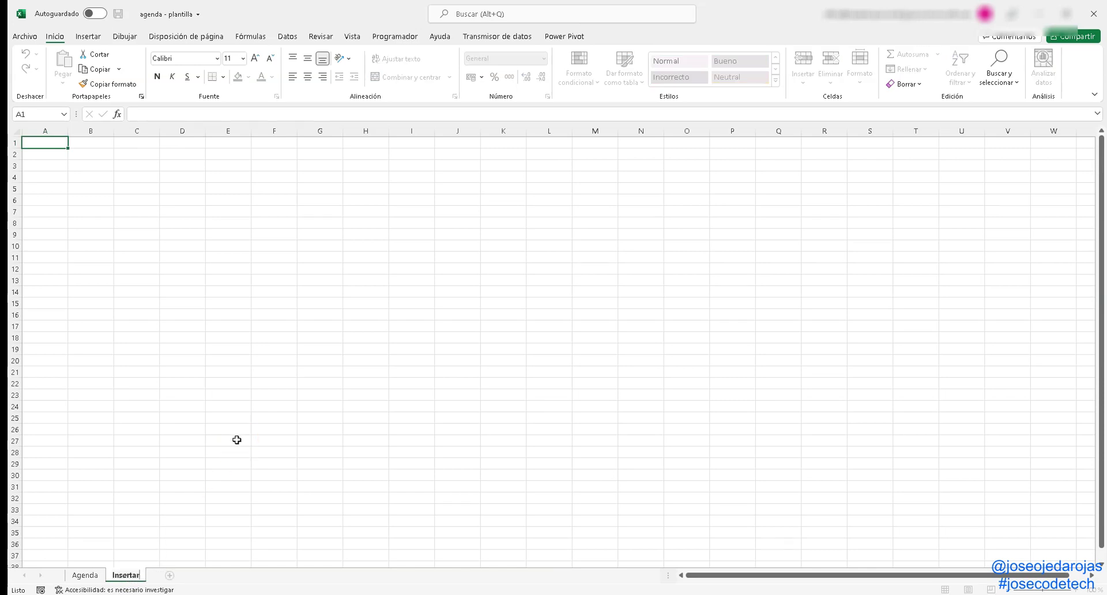
Confirm Insertar as the new sheet's name
key("Return")
left_click(182, 431)
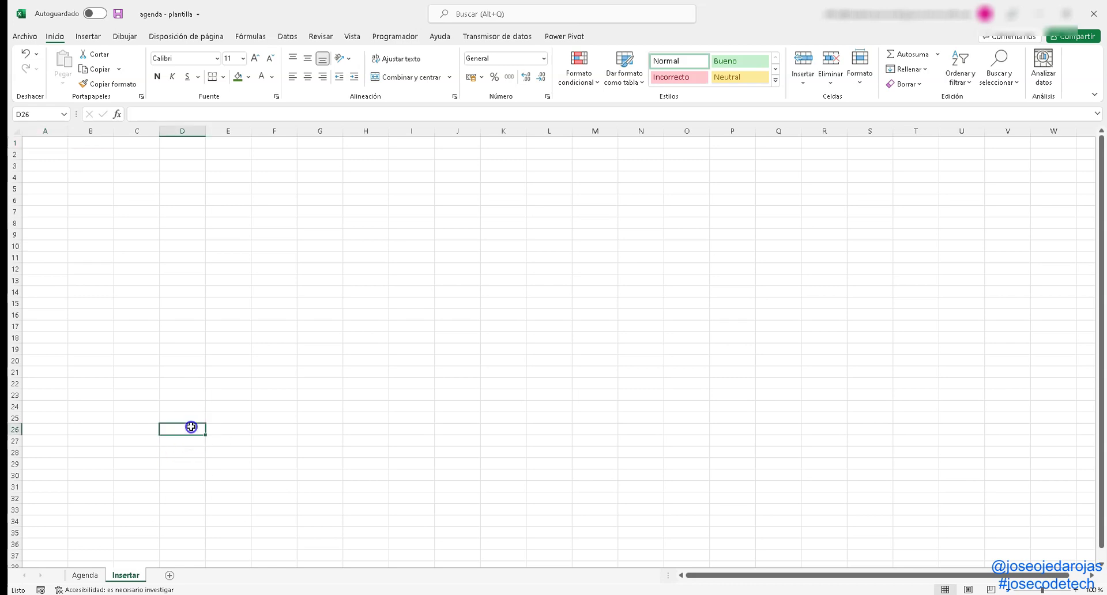
left_click(39, 182)
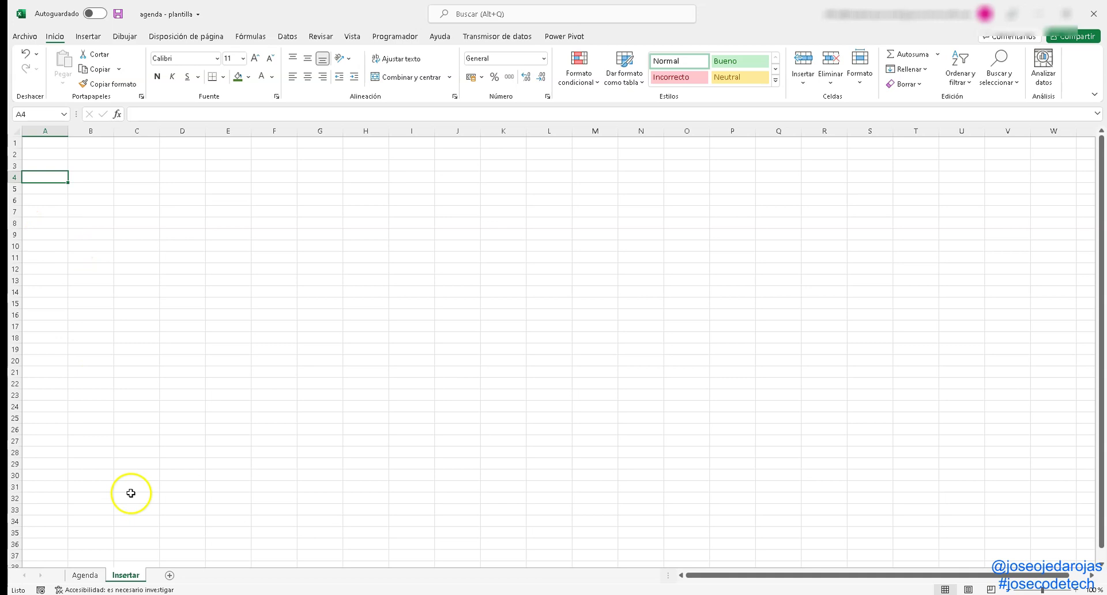
Copy the Agenda header row A6:E6 and paste it into A6 on Insertar
left_click(85, 575)
left_click_drag(98, 209, 432, 209)
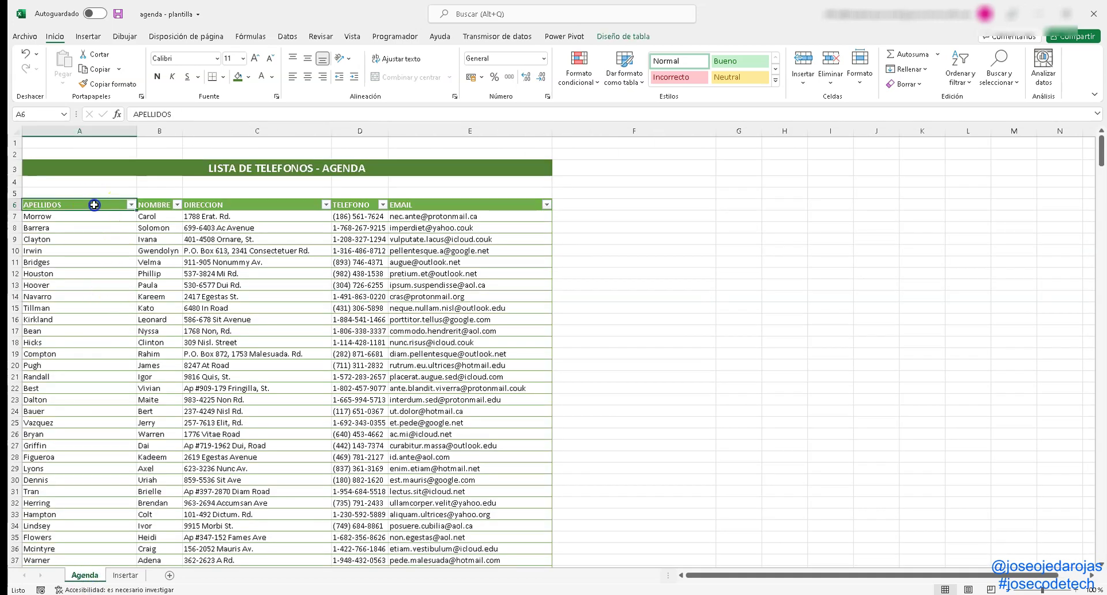
right_click(432, 209)
left_click(464, 234)
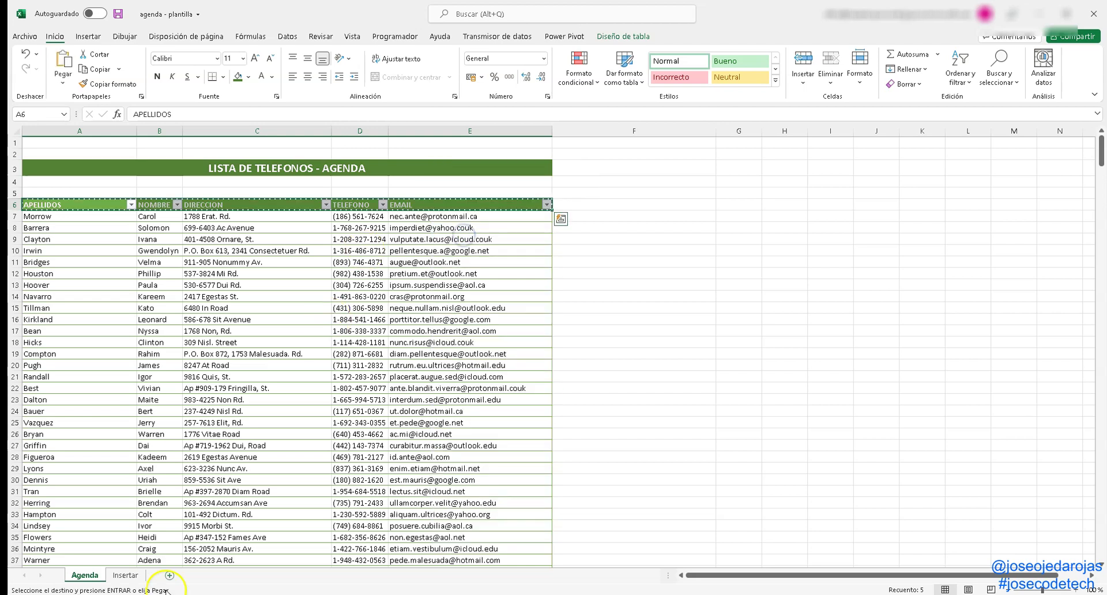
left_click(120, 577)
left_click(27, 200)
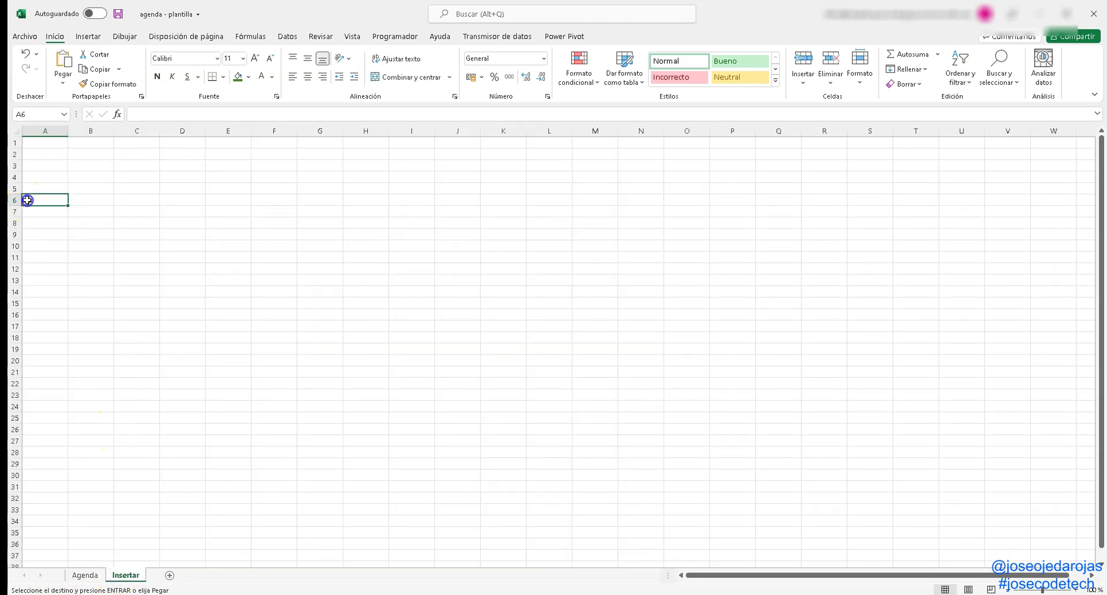
right_click(27, 200)
left_click(60, 257)
left_click(246, 223)
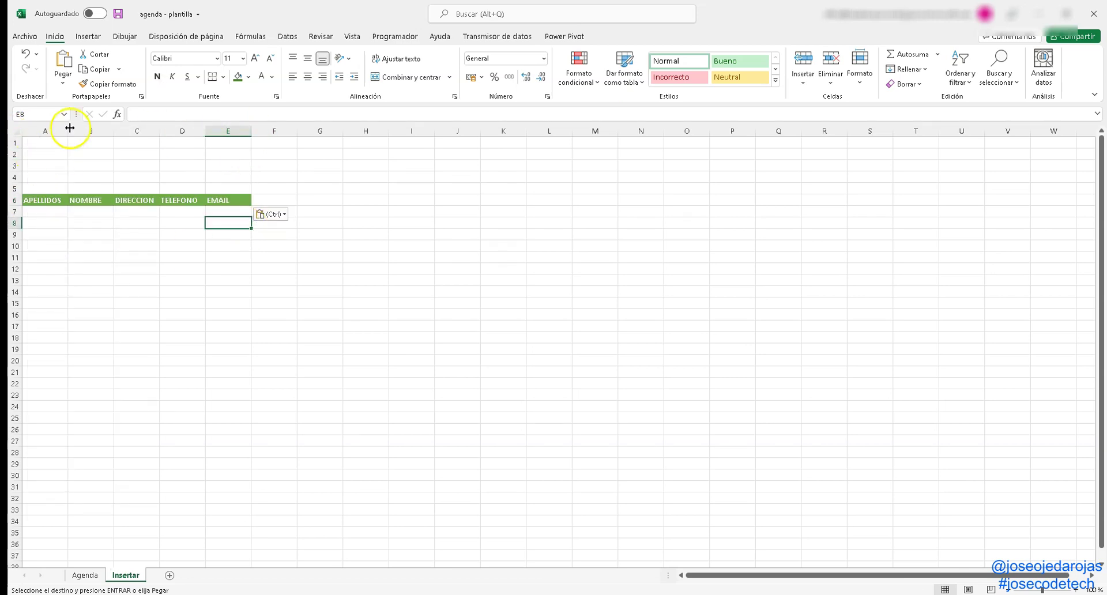
Widen columns A–E and put all borders around the entry row A7:E7
left_click_drag(63, 131, 327, 132)
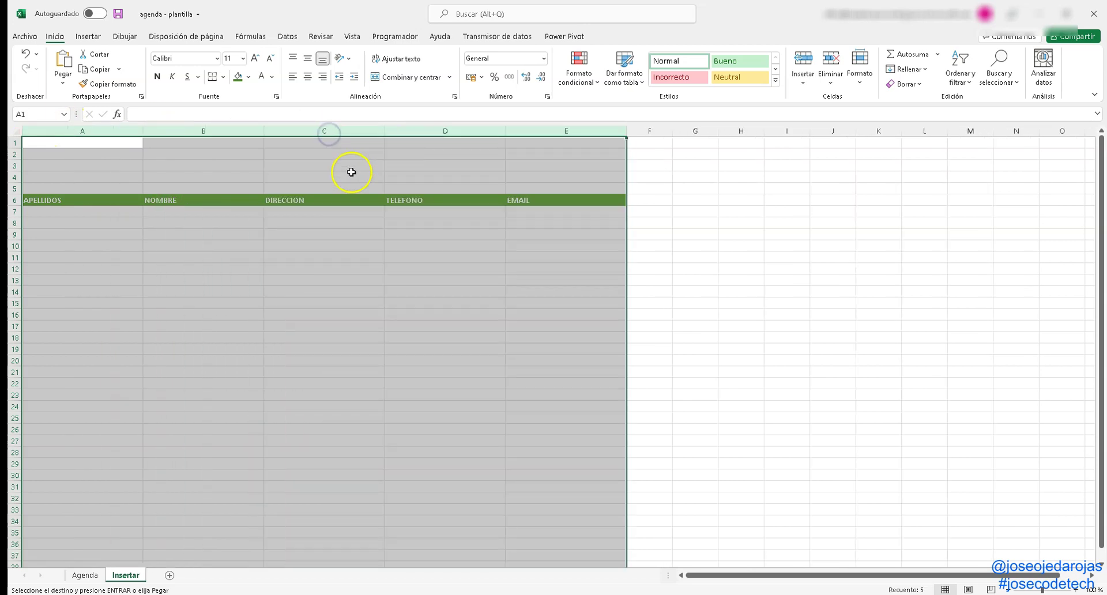
left_click(366, 243)
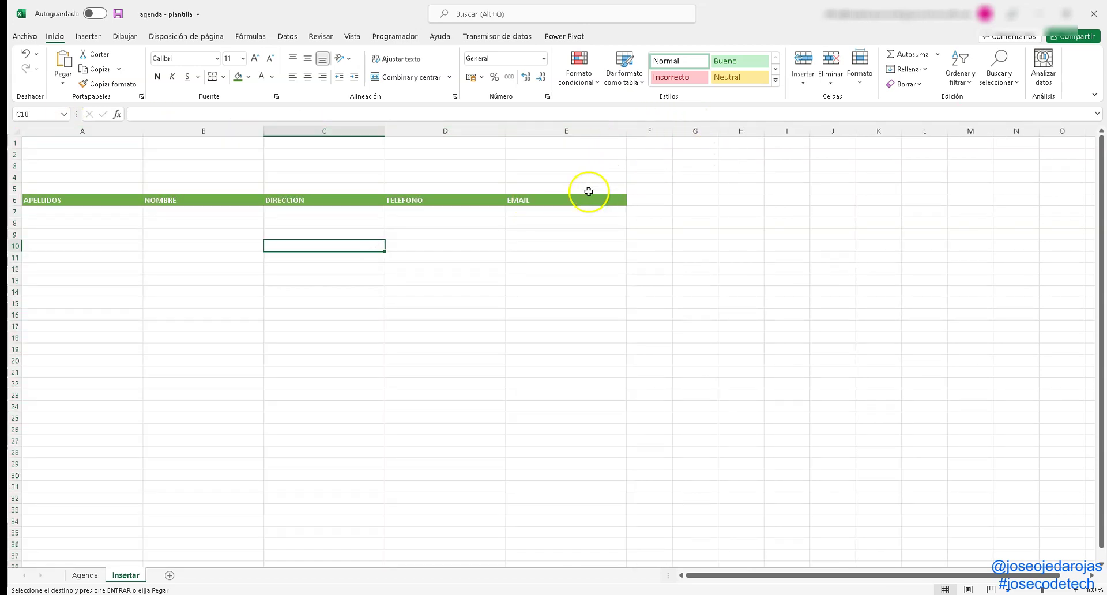
left_click(53, 212)
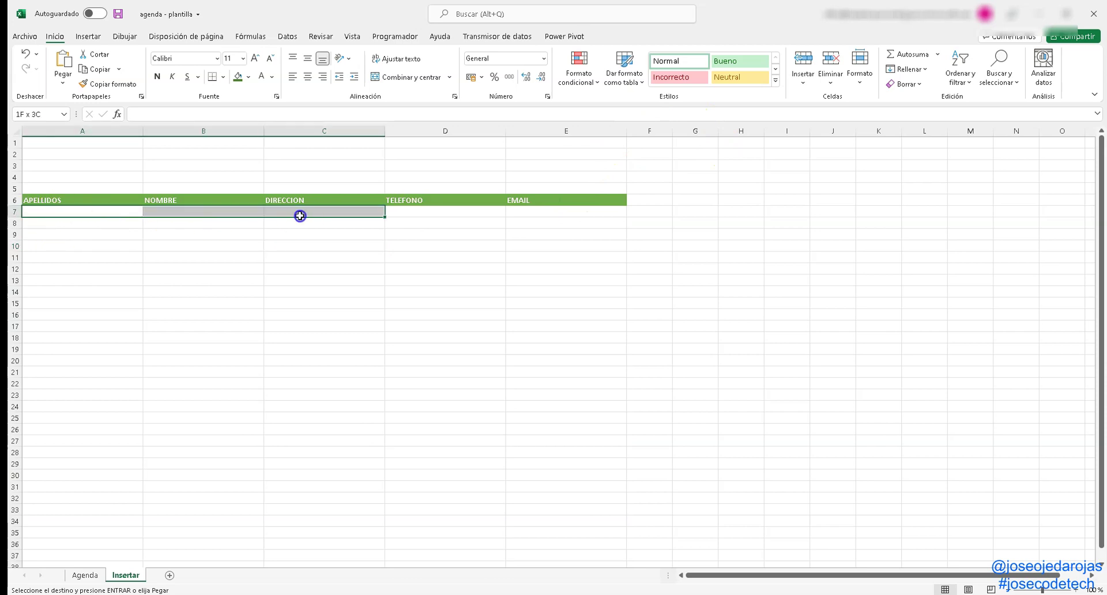
left_click_drag(53, 213, 546, 214)
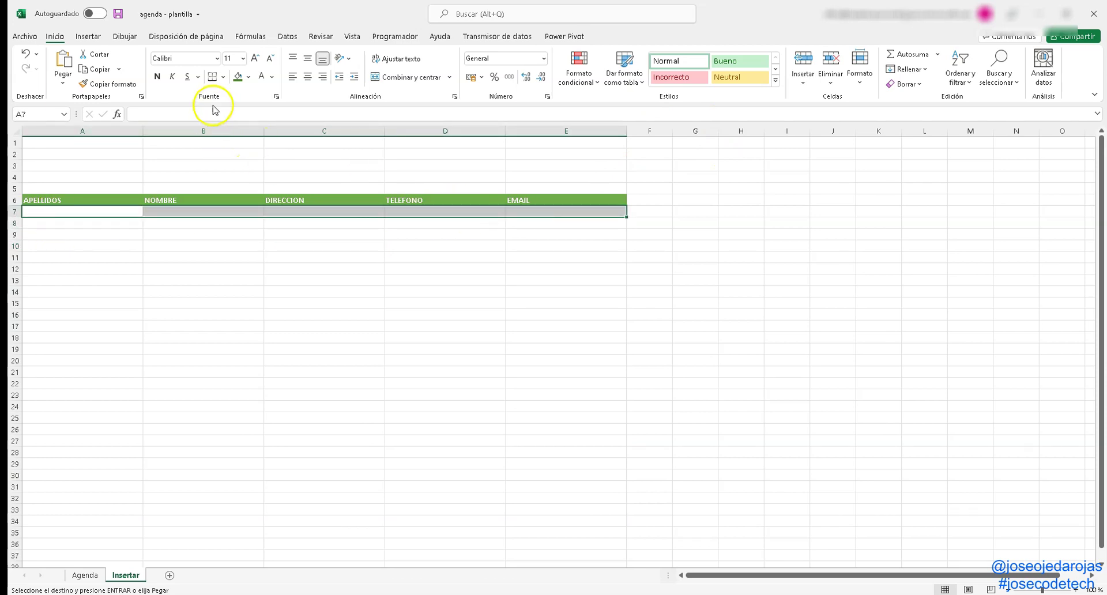
left_click(222, 76)
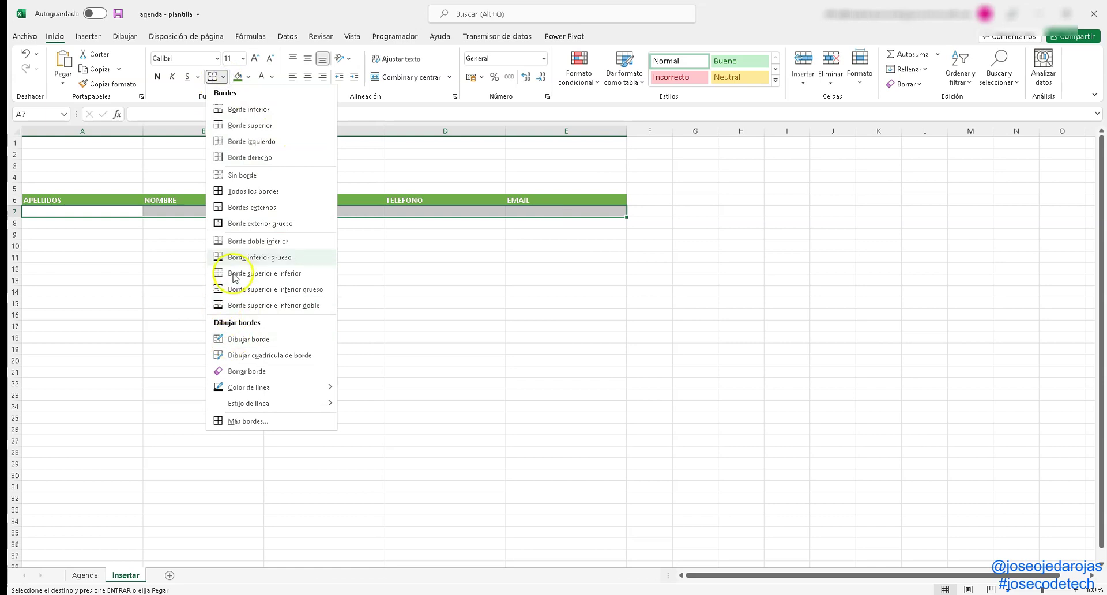
left_click(240, 190)
left_click(228, 335)
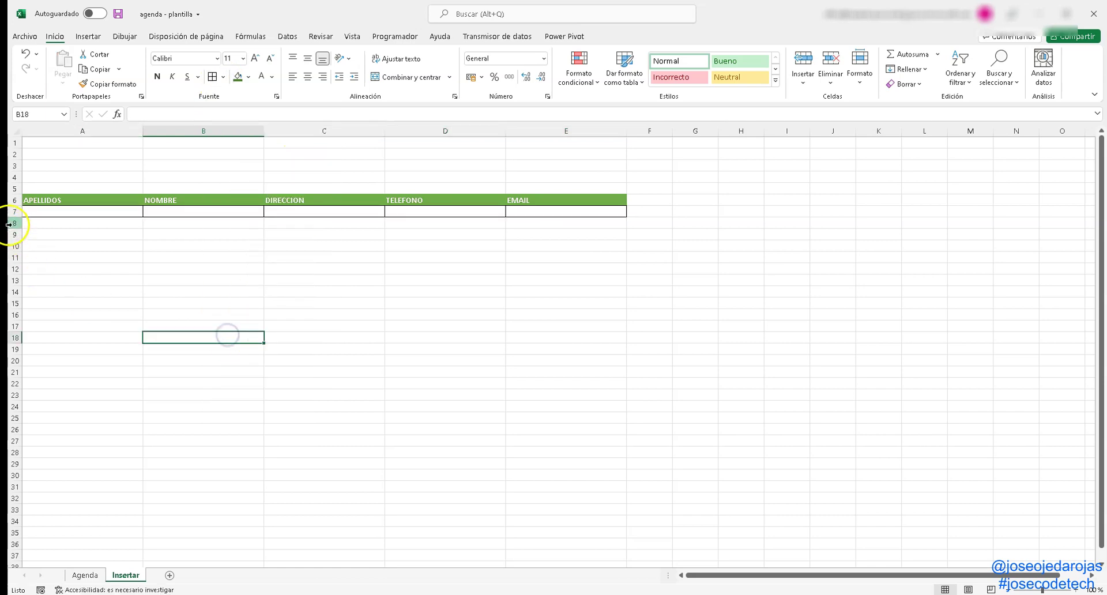
Make rows 6 and 7 taller and centre the headers horizontally and vertically
mouse_move(9, 200)
left_mouse_down()
mouse_move(11, 226)
mouse_move(537, 207)
left_mouse_up()
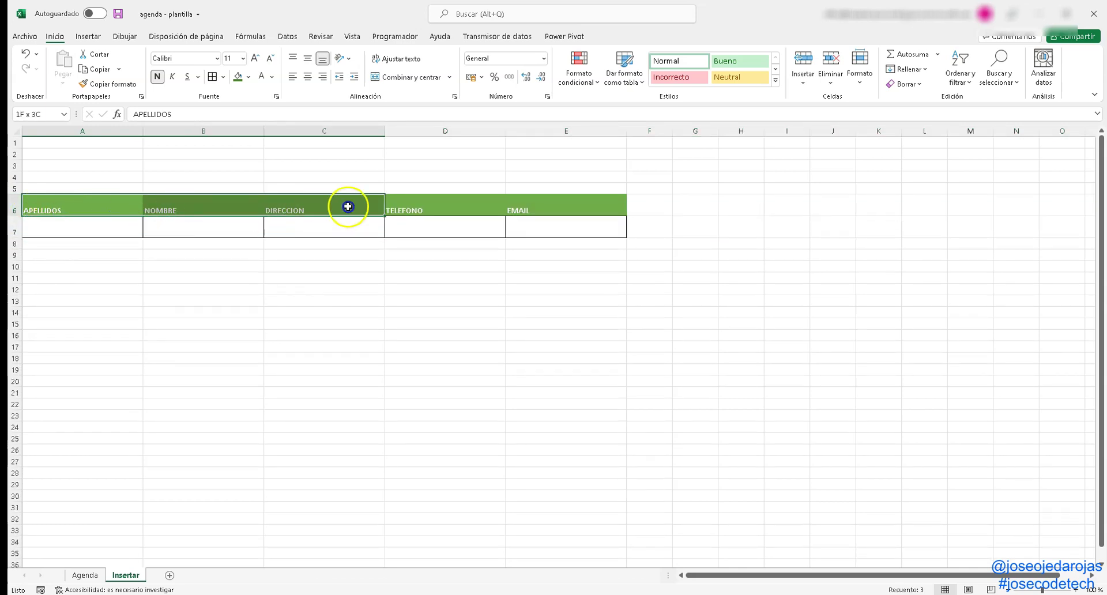
left_click(307, 76)
left_click(306, 60)
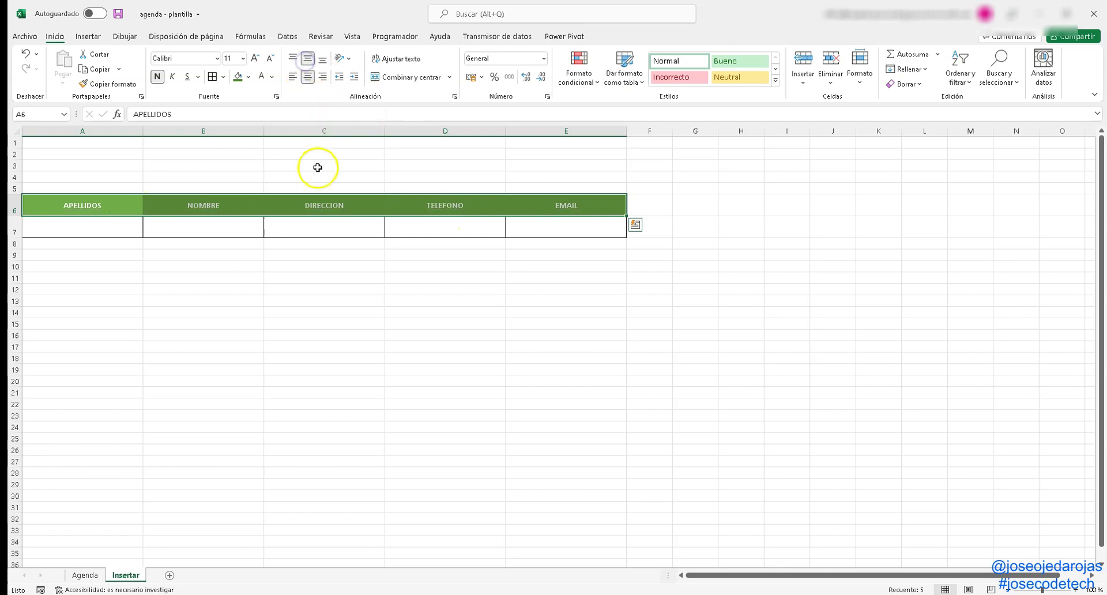
left_click(229, 281)
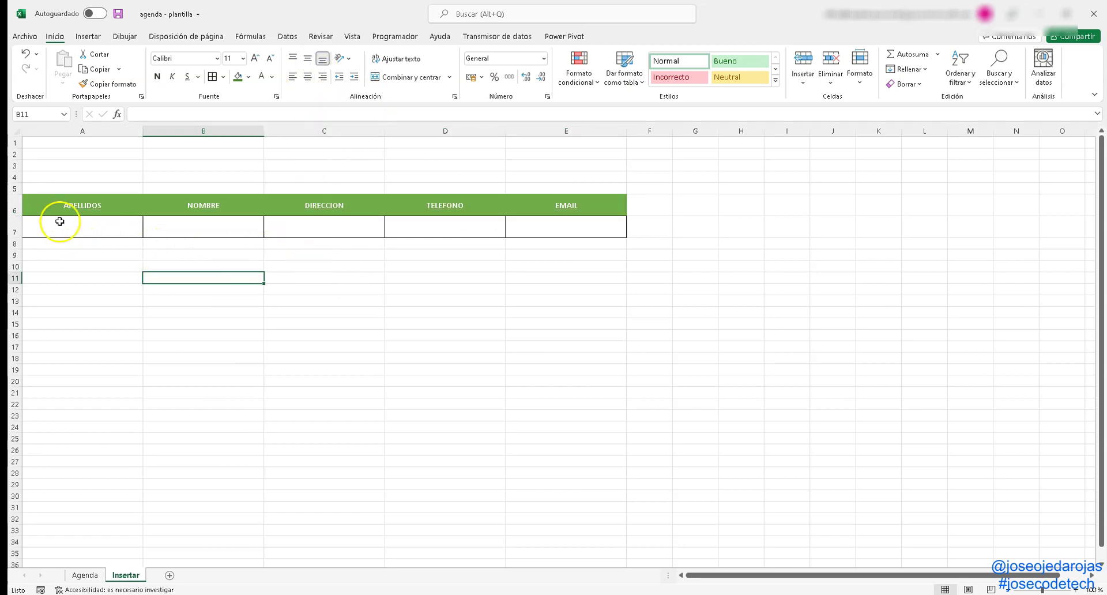
Widen each of columns A through E, with E widest for e-mails
left_click_drag(142, 131, 157, 131)
left_click_drag(278, 135, 308, 131)
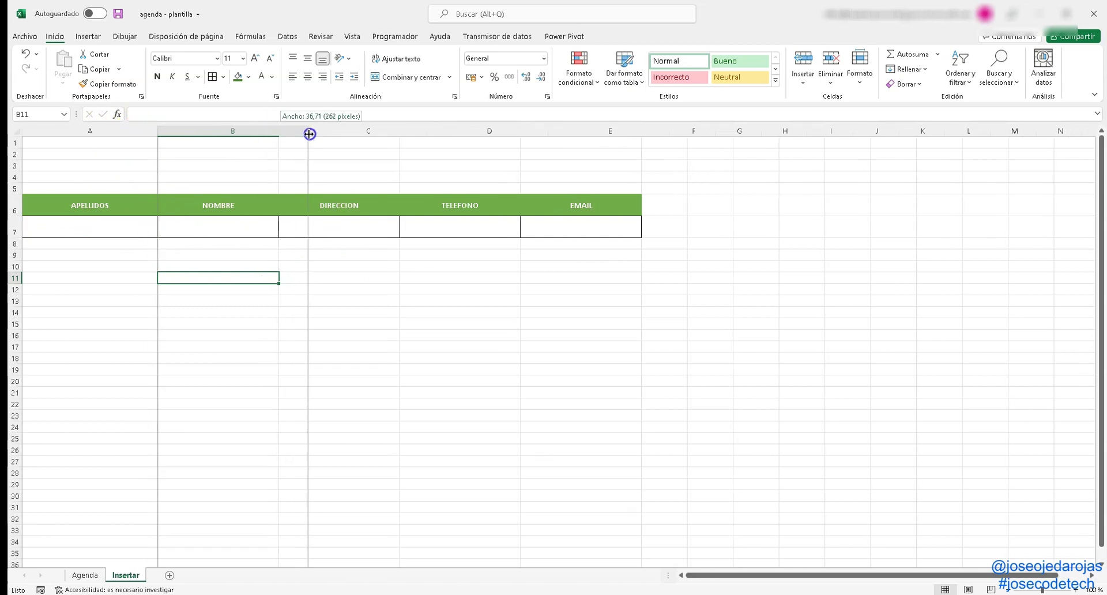
left_click_drag(431, 126, 454, 131)
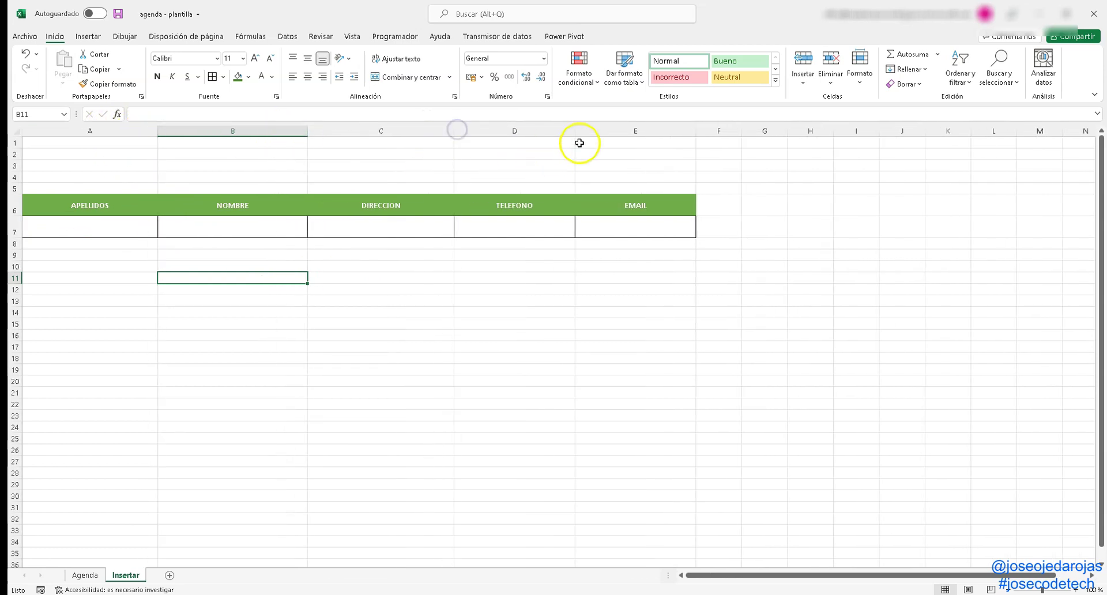
left_click_drag(575, 131, 593, 131)
left_click_drag(714, 131, 776, 133)
left_click(605, 304)
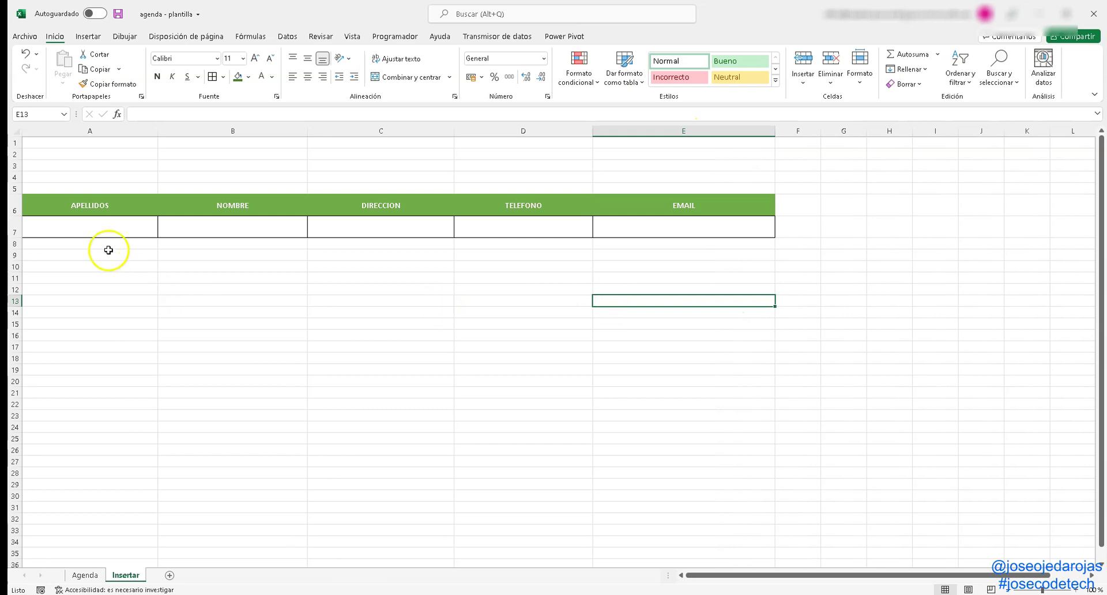
left_click(104, 233)
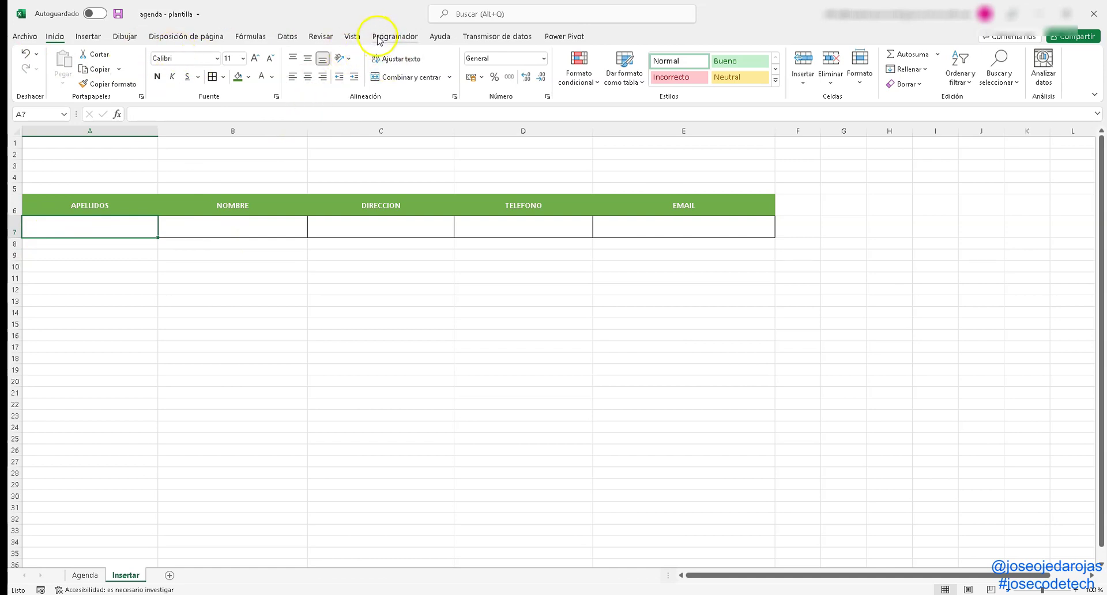
Show the Programador tools, glance at the VBA editor, and select cell A7
left_click(380, 38)
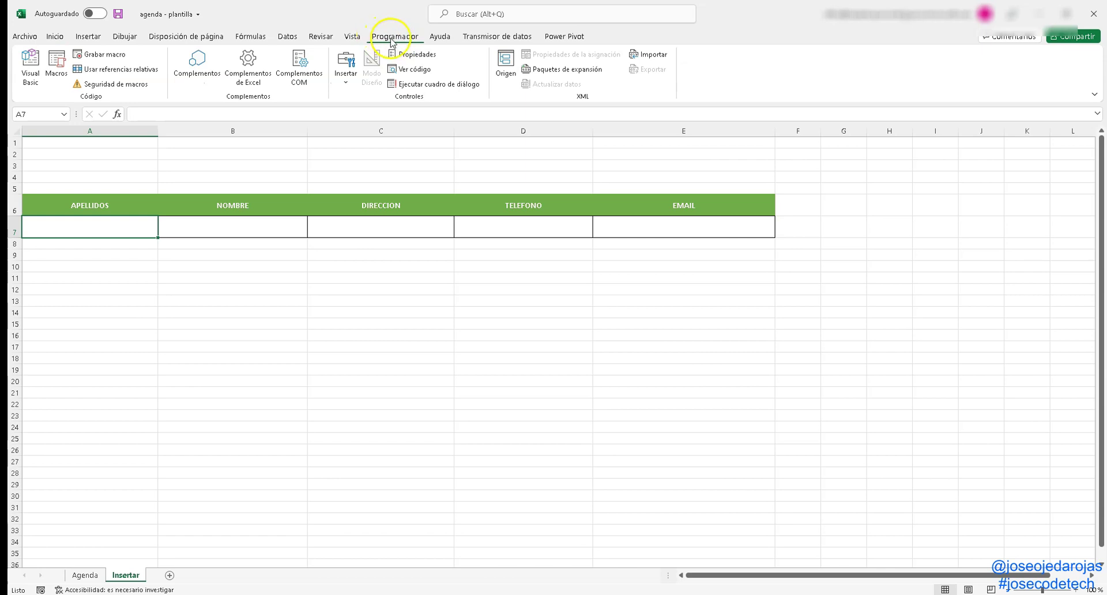
key("alt+F11")
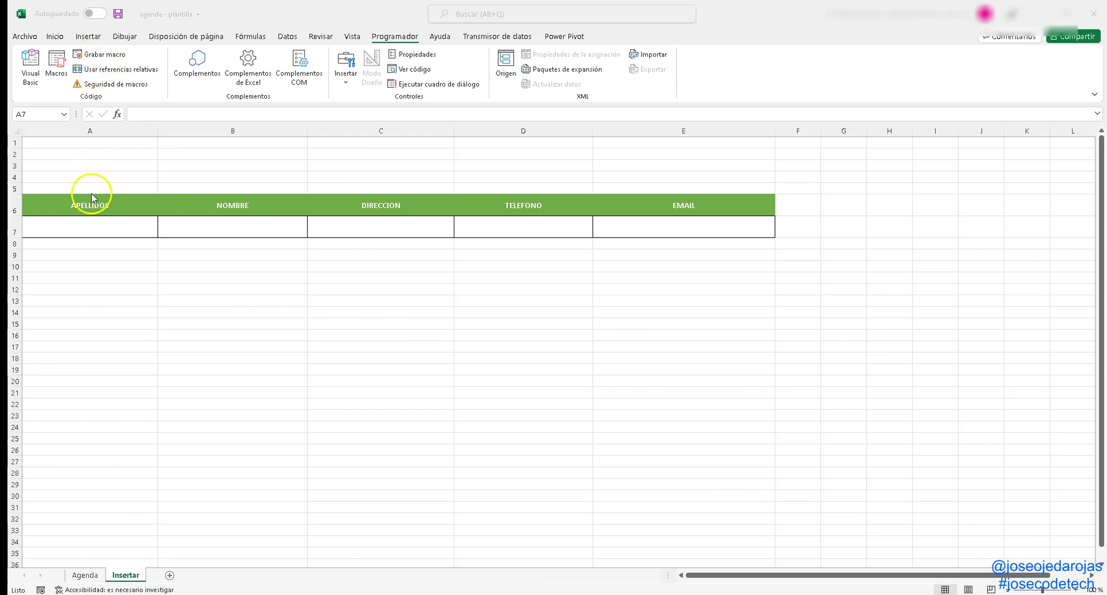
left_click(85, 230)
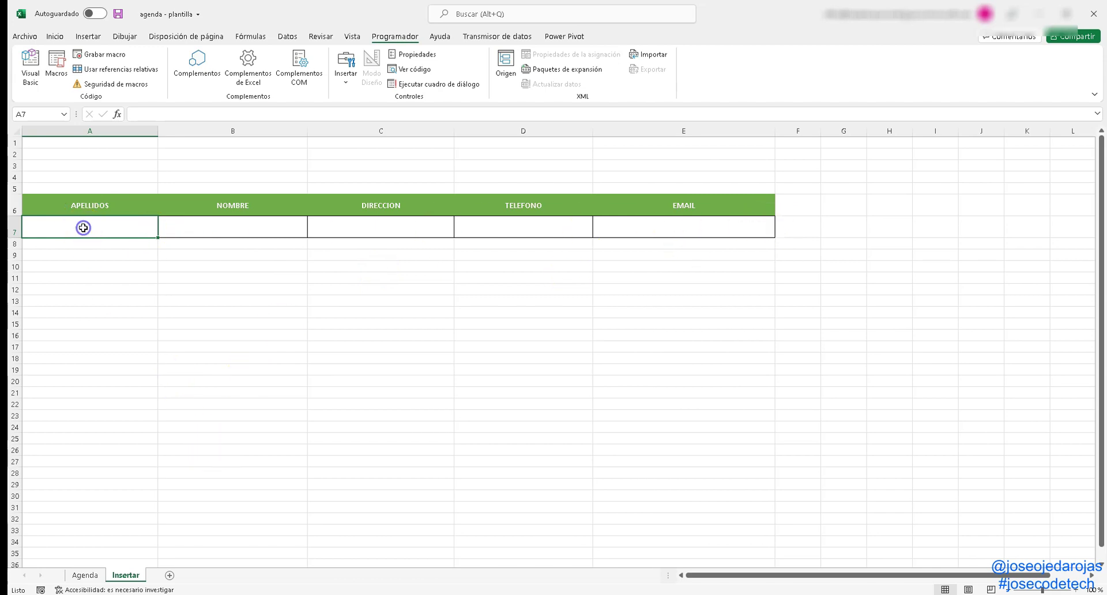
Type a test contact's surname, name, address, phone and e-mail across A7:E7
type("OJE")
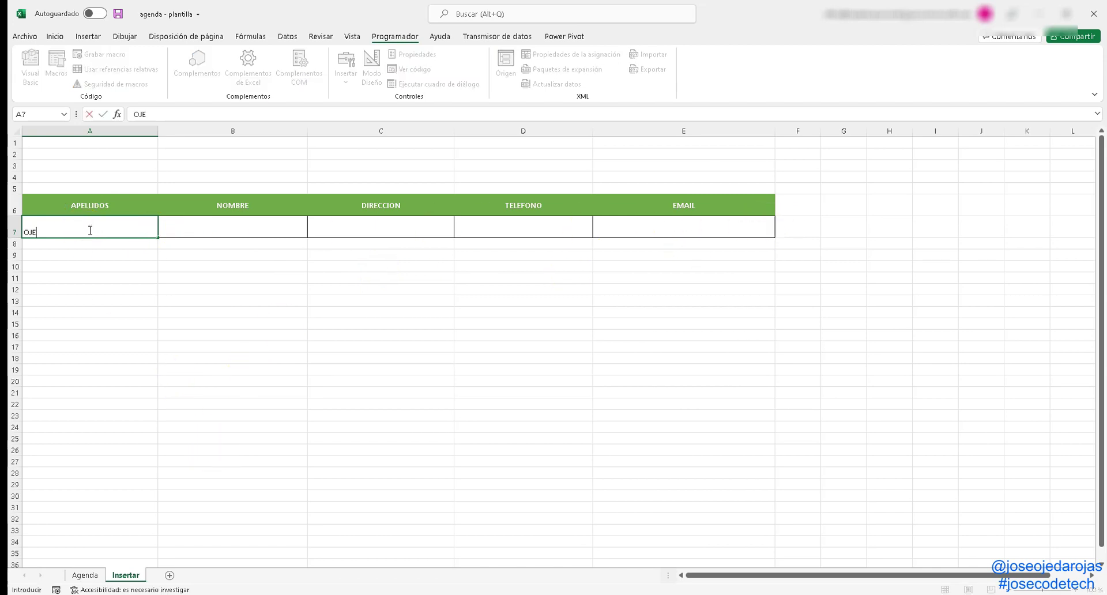
key("Tab")
type("J")
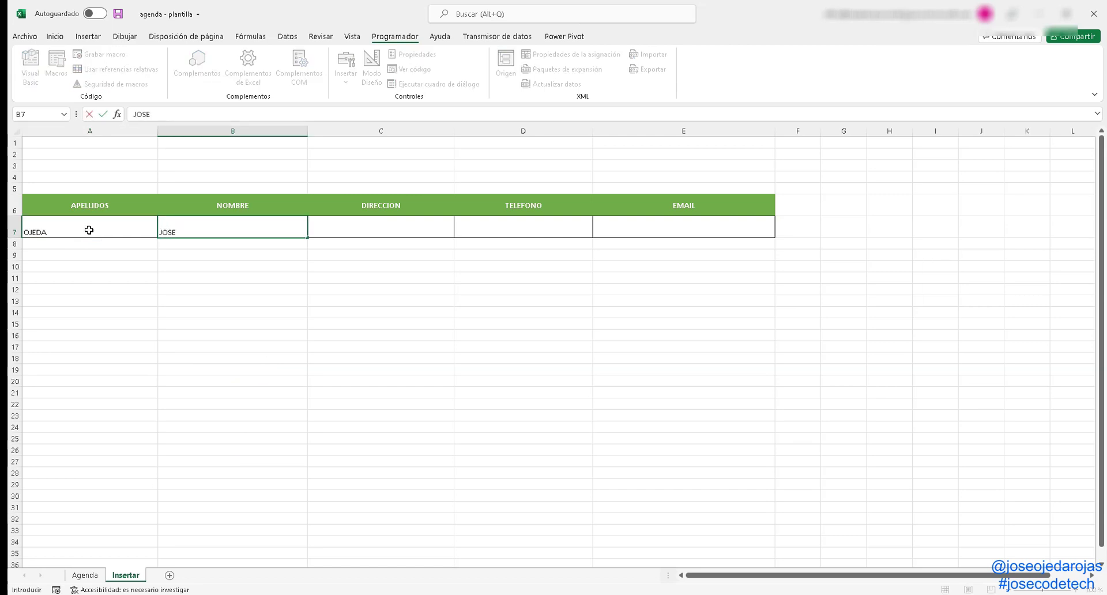
key("Tab")
type("JDLSAKFJKLADSJ, ")
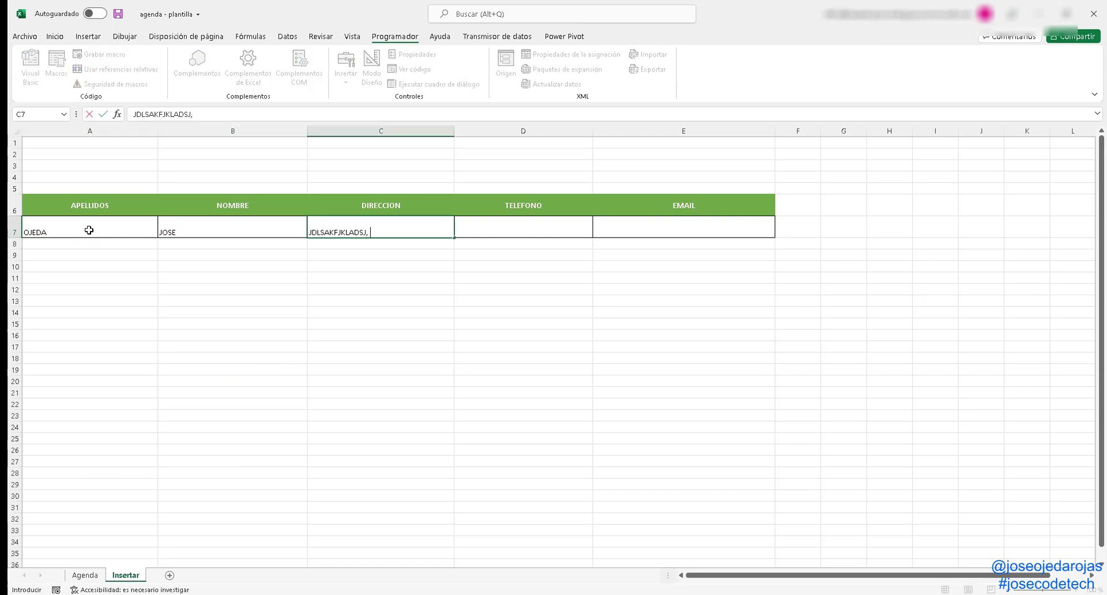
type("25")
key("Tab")
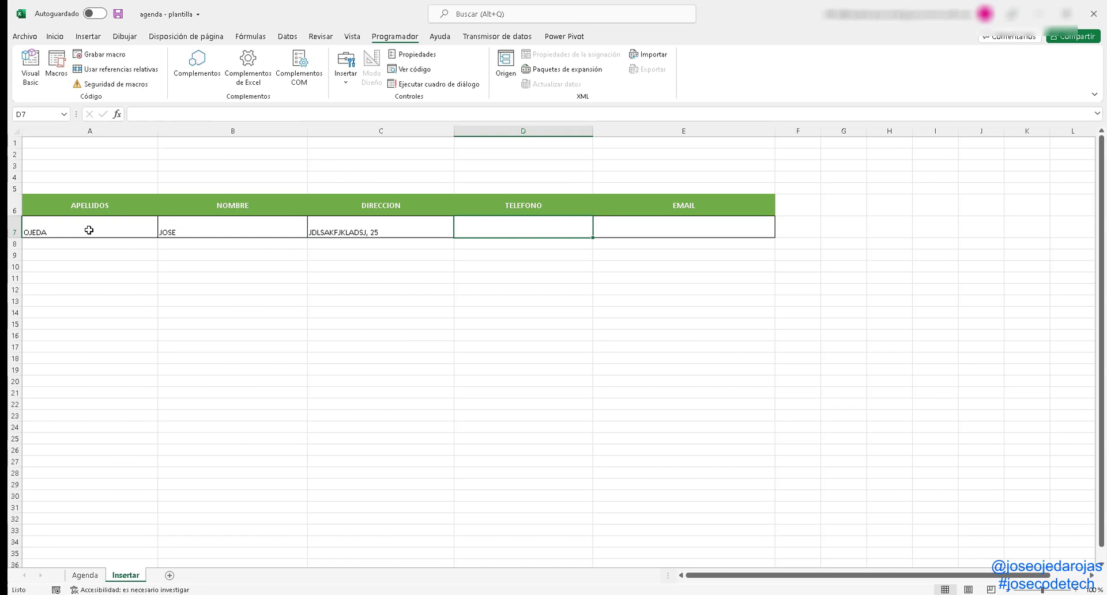
type("656563232")
key("Tab")
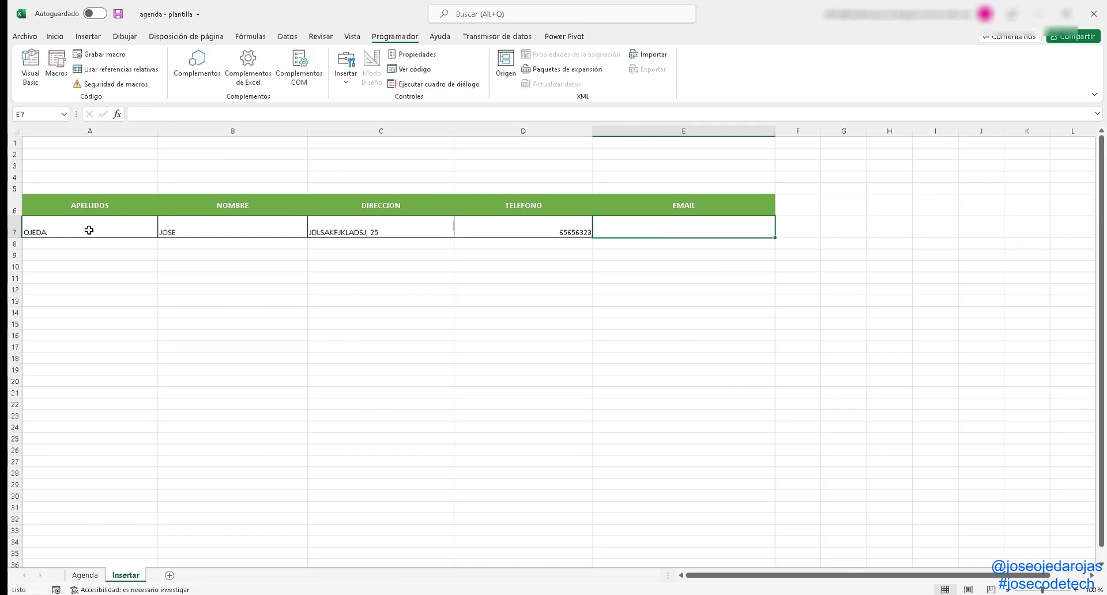
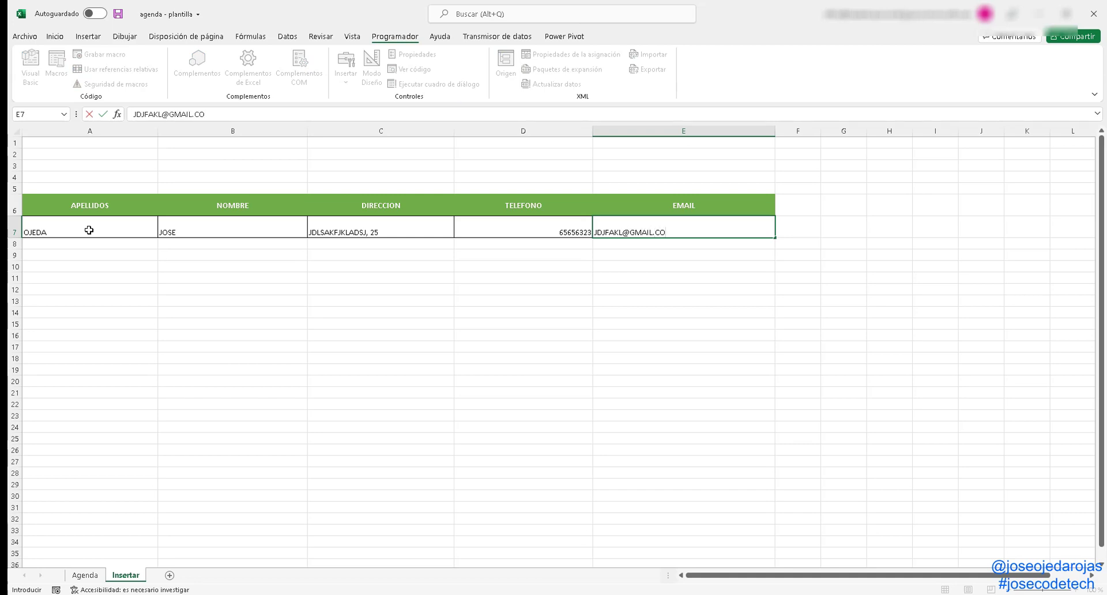
key("Return")
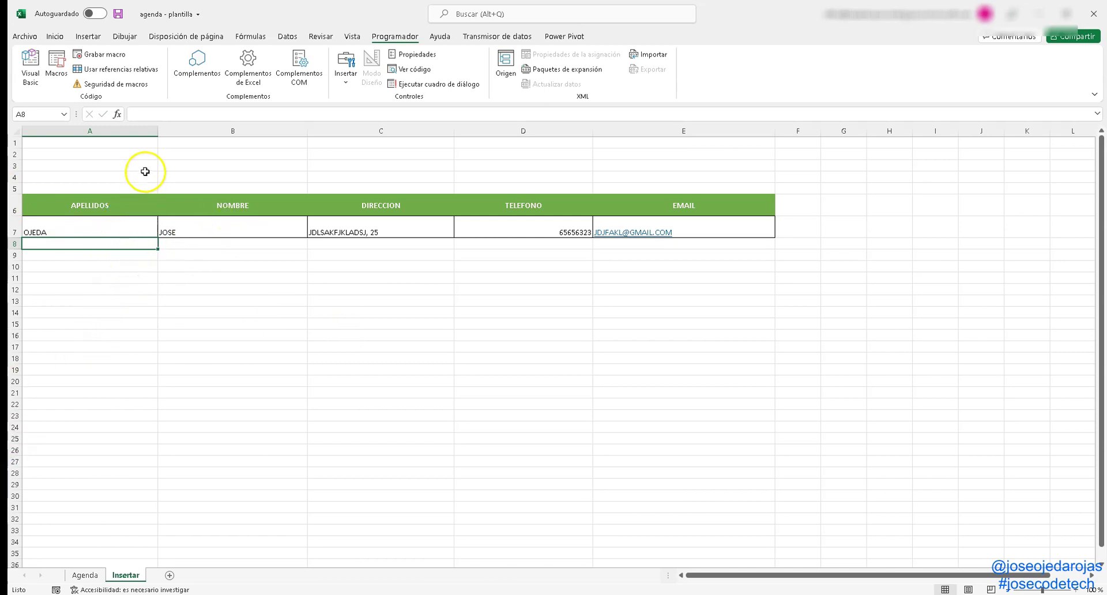
Record macro Insertar in this workbook, shortcut Ctrl+Shift+I, description 'Inserta datos en Agenda'
left_click(90, 54)
type("I")
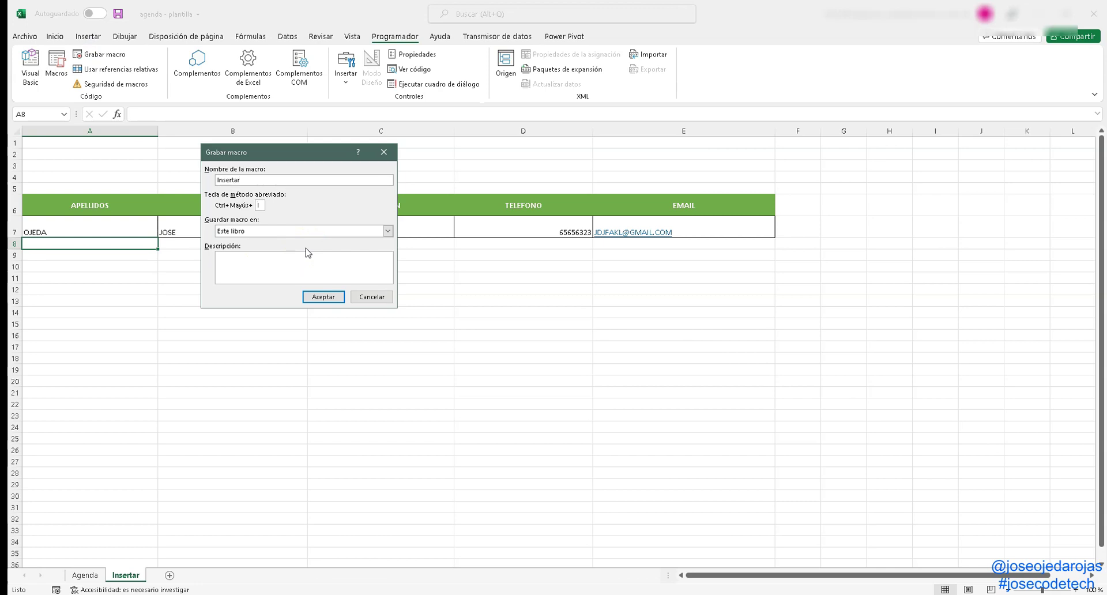
left_click(269, 258)
type("Inserta datos en Agenda")
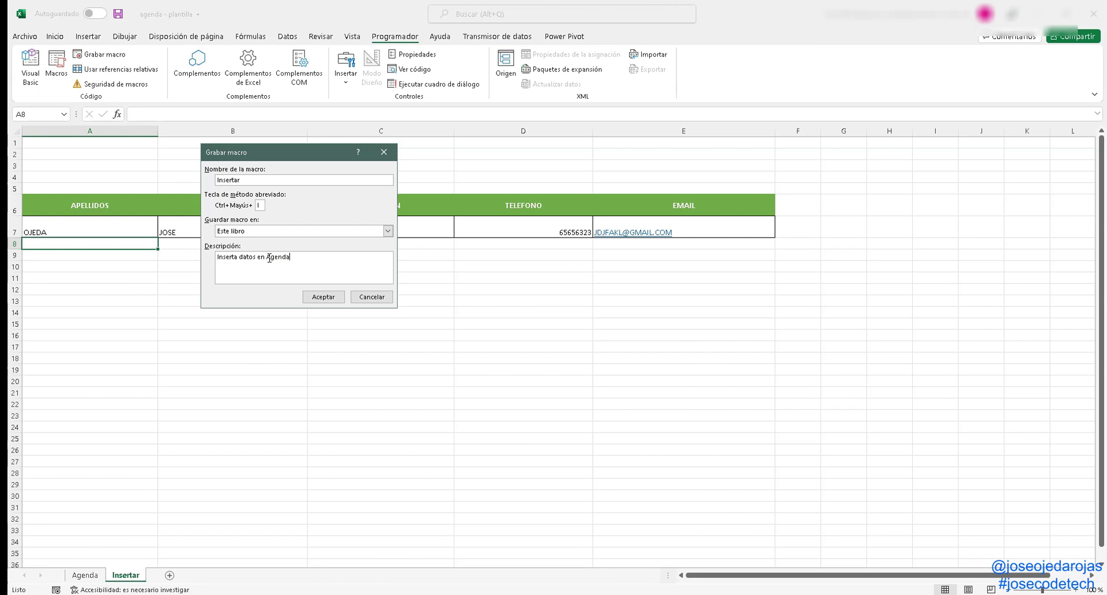
left_click(323, 297)
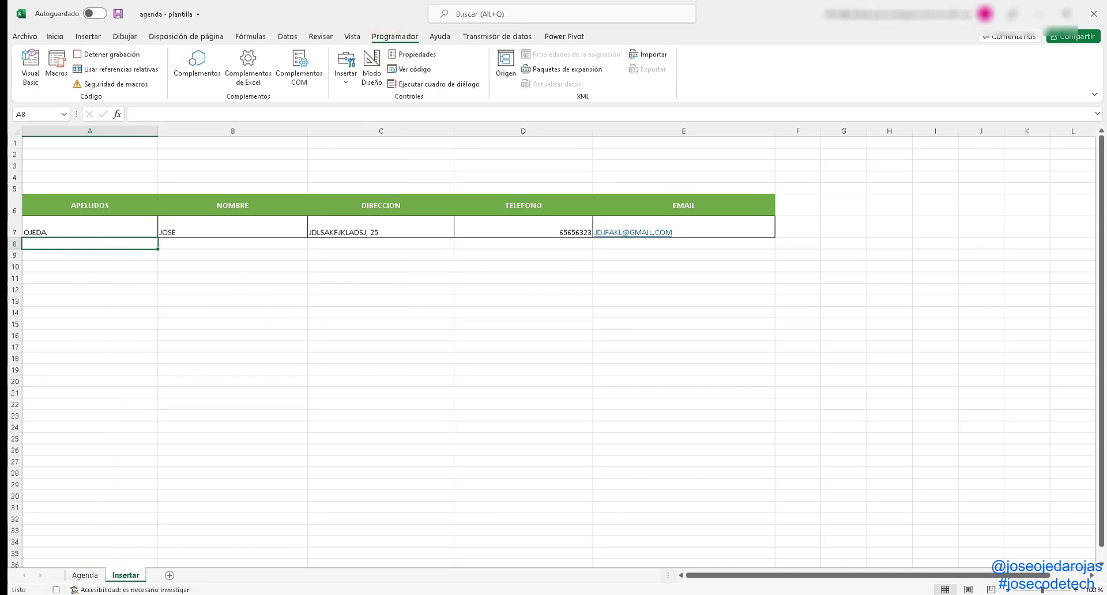
Leave the VBA editor and copy the sample contact row A7:E7
key("alt+F11")
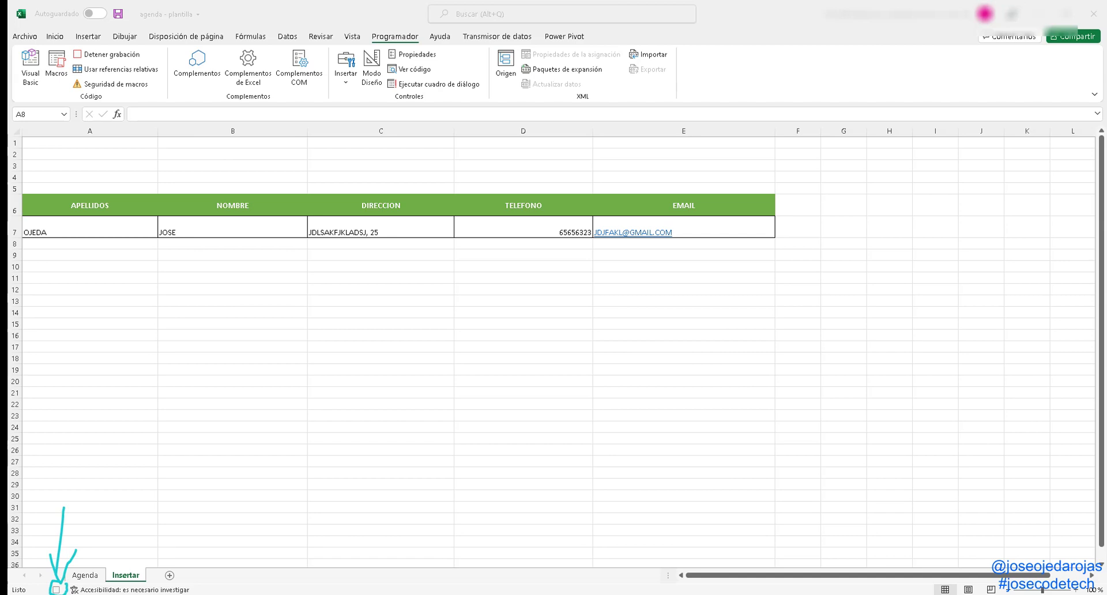
left_click(61, 230)
left_click_drag(52, 226, 671, 229)
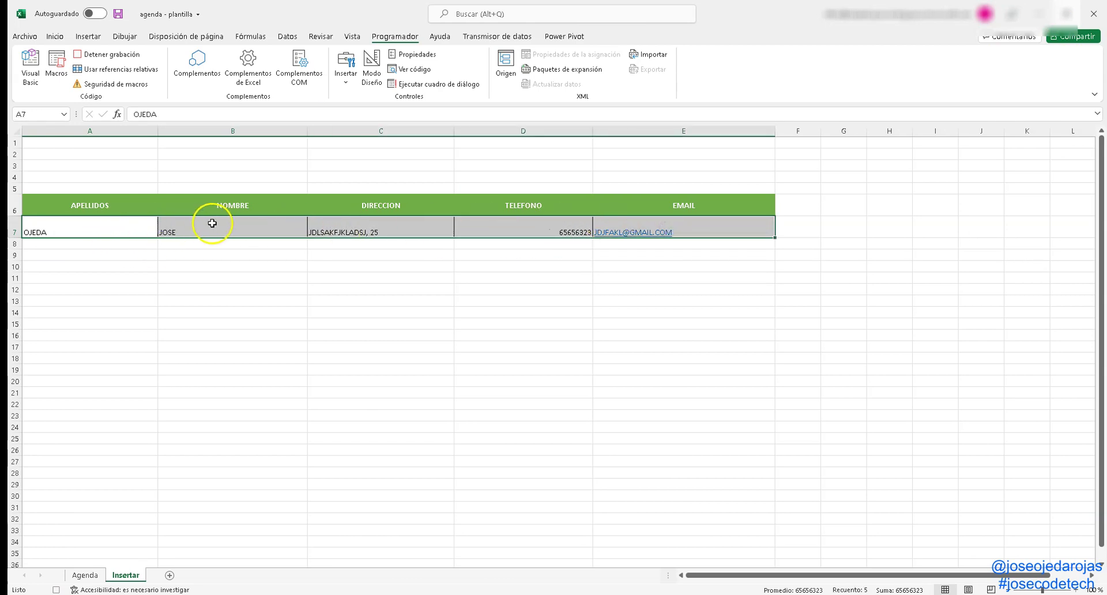
right_click(746, 233)
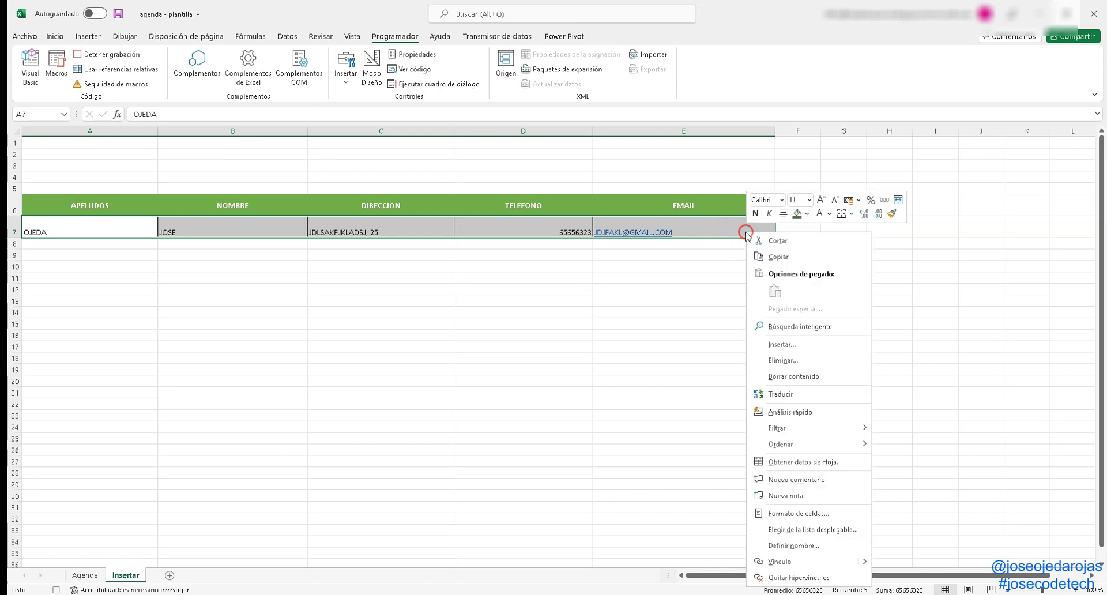
left_click(778, 258)
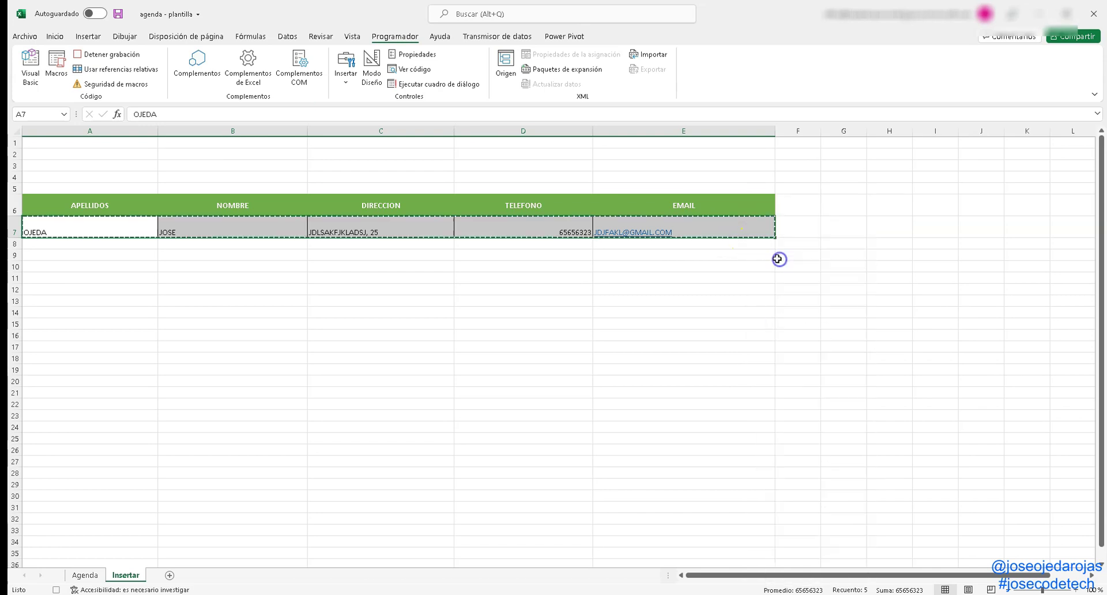
Insert the copied contact as row 7 of the Agenda table
left_click(85, 575)
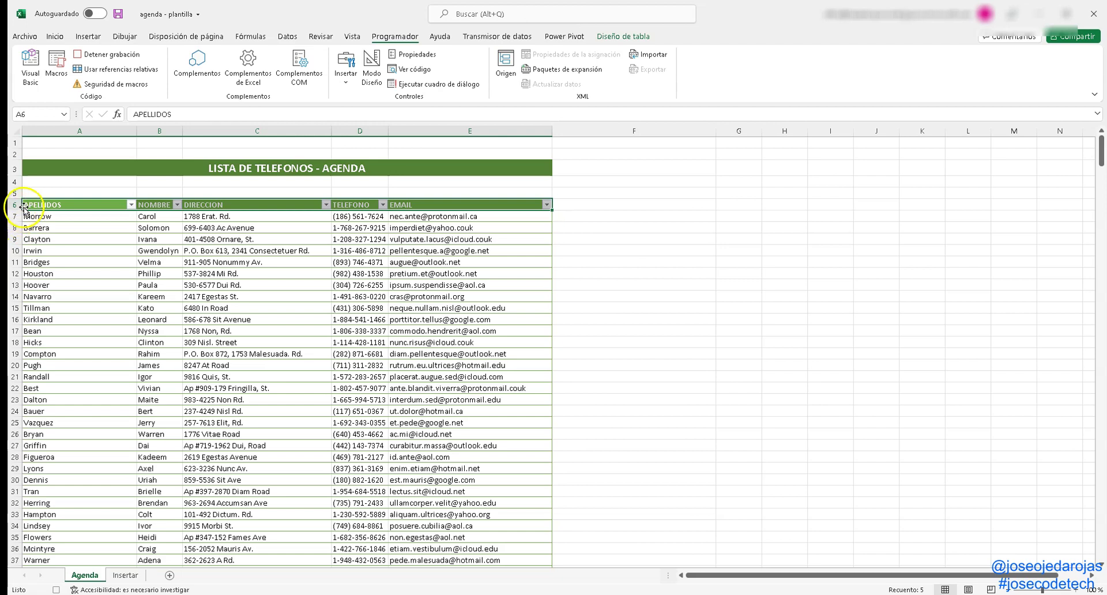
right_click(13, 216)
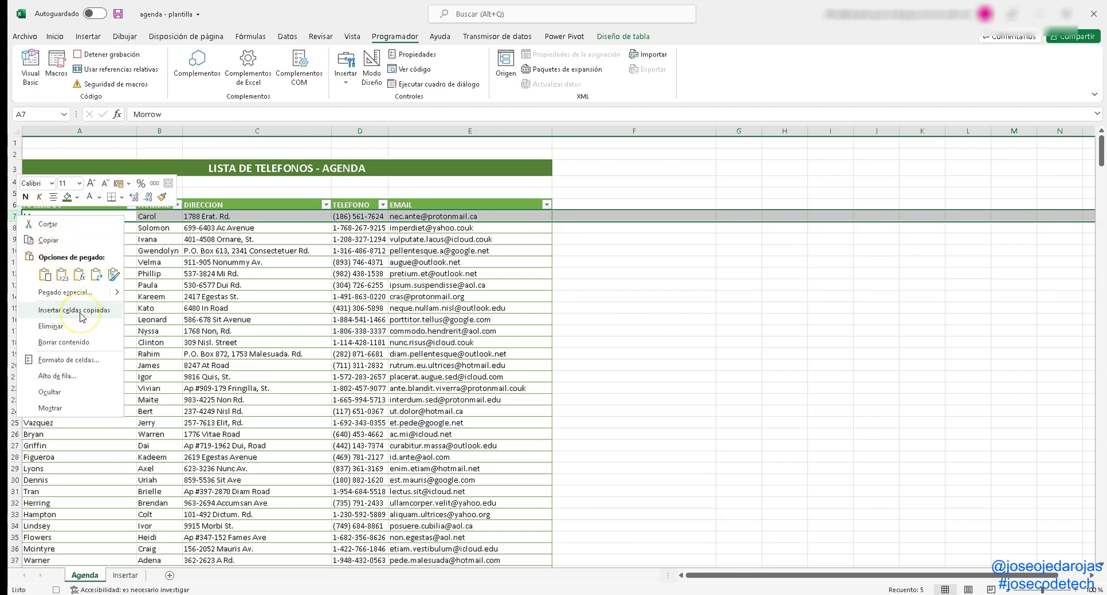
left_click(80, 316)
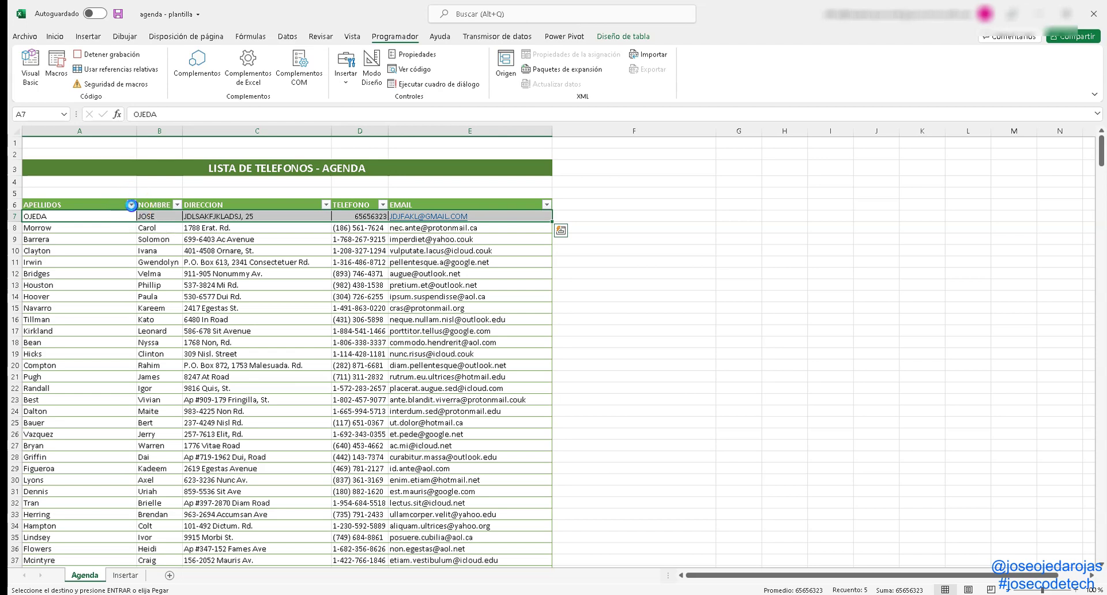
Sort the Agenda table A to Z by APELLIDOS
left_click(132, 205)
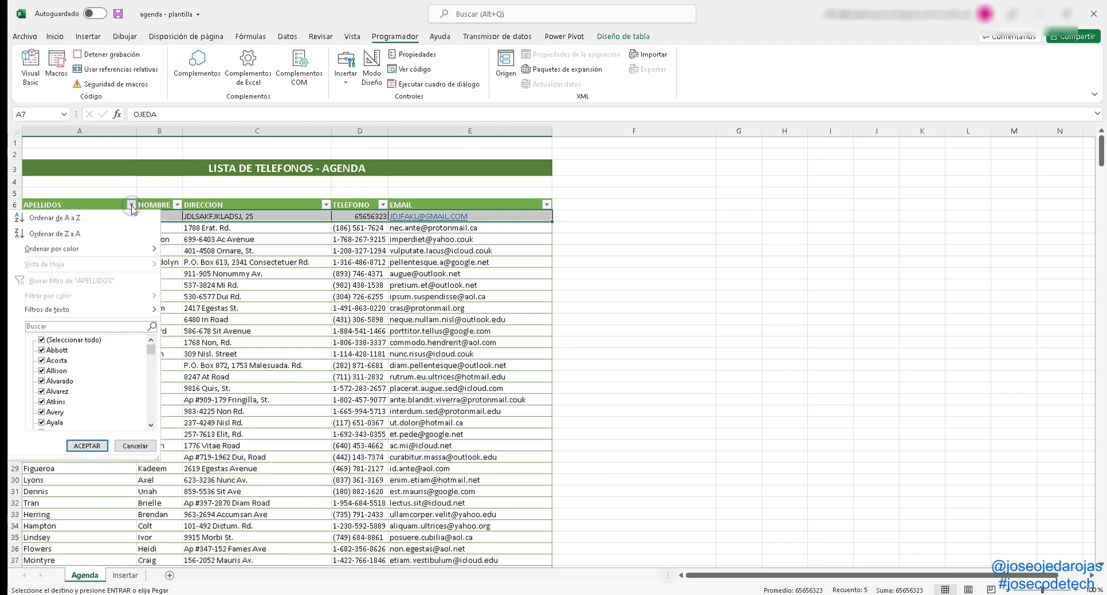
left_click(68, 219)
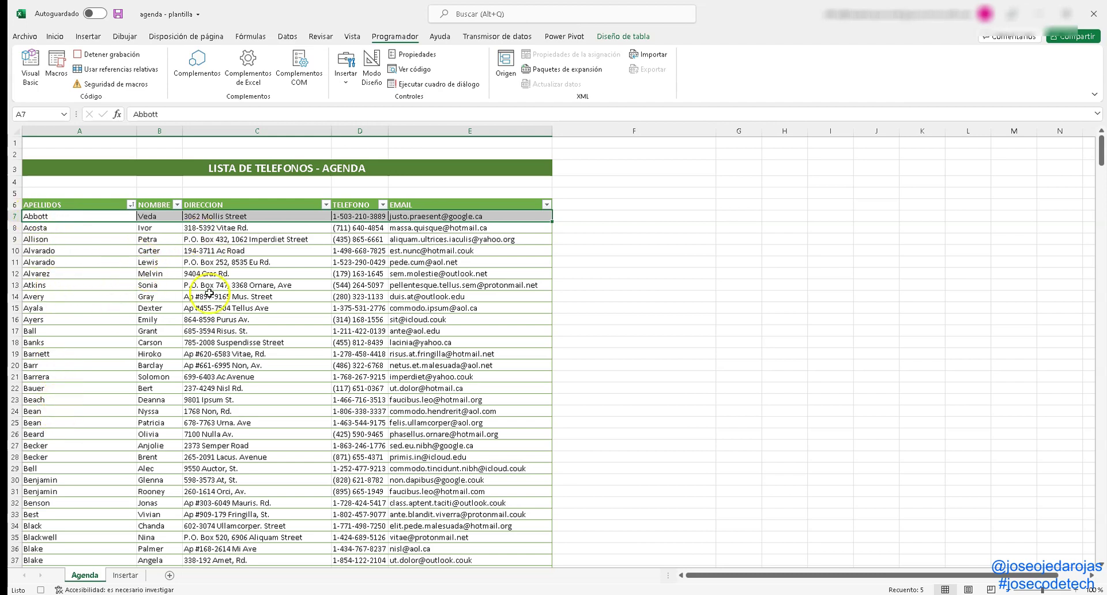
left_click(61, 205)
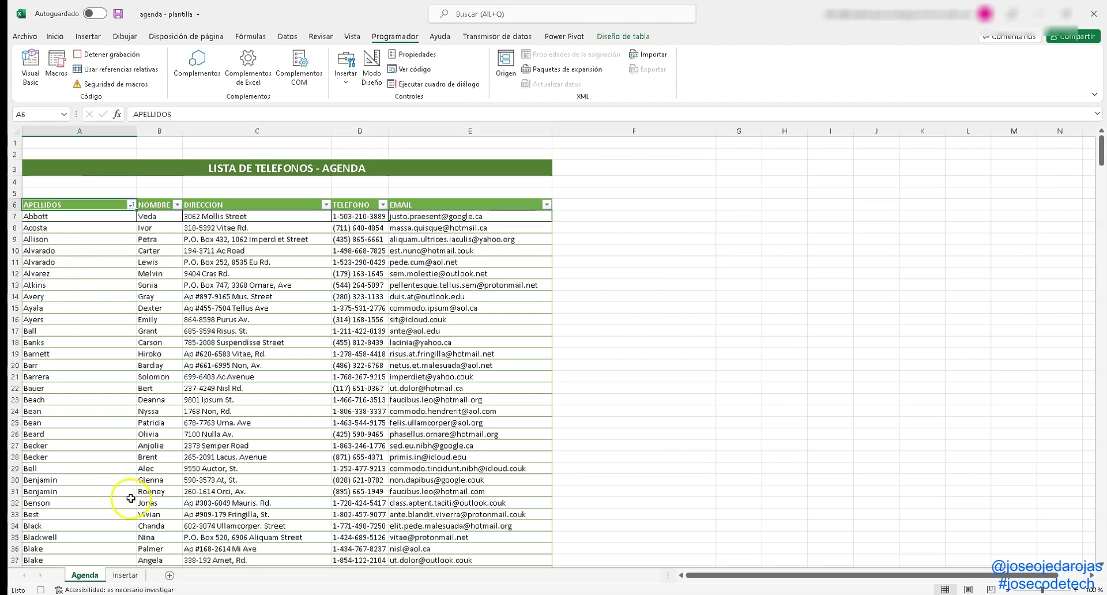
Clear the entry row A7:E7 on the Insertar sheet
left_click(129, 576)
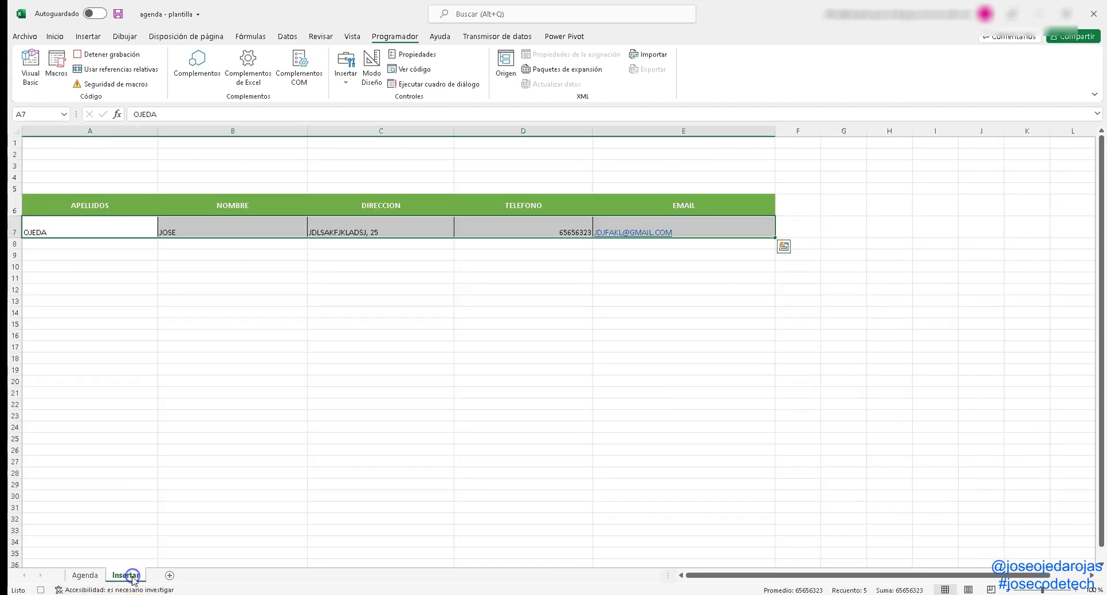
left_click(97, 225)
left_click_drag(97, 226, 638, 232)
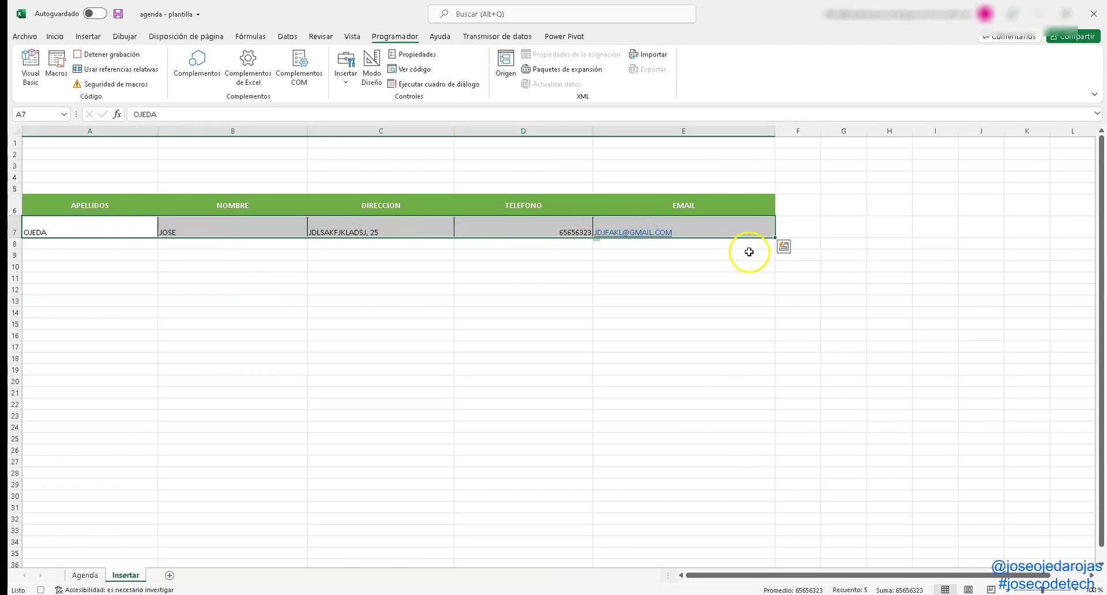
key("Delete")
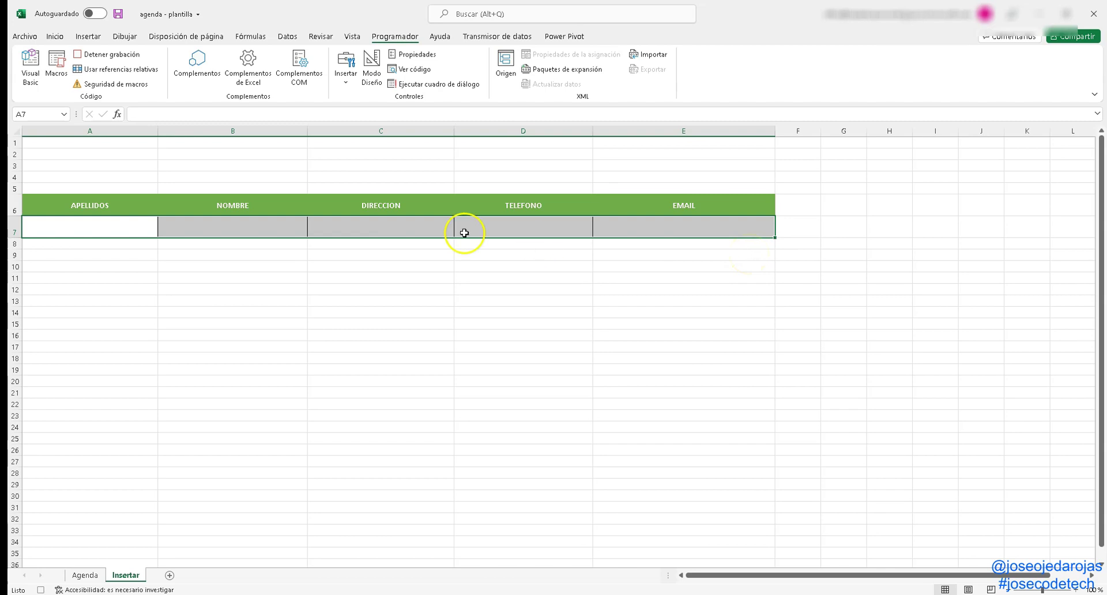
Put 'datos insertados correctamente' in A3 and stop the macro recording
left_click(96, 167)
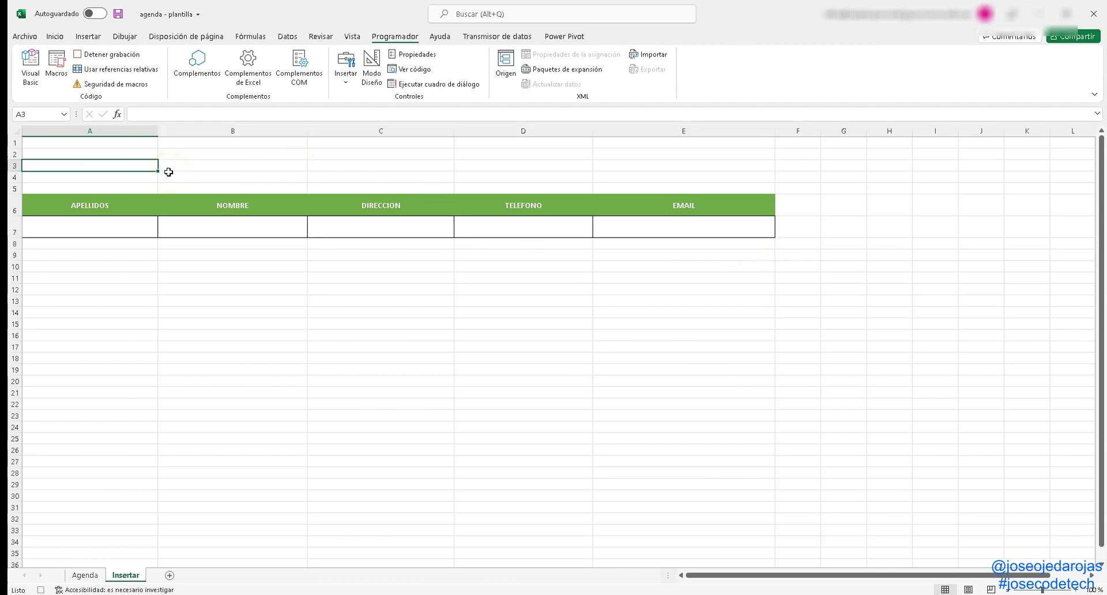
type("datos insertados correctamente")
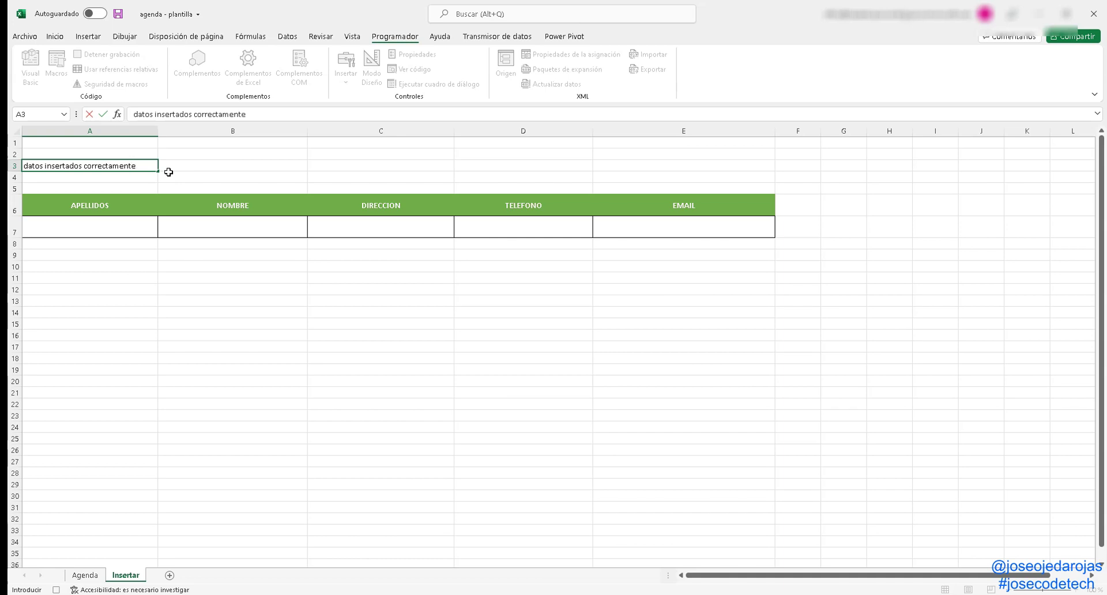
key("Return")
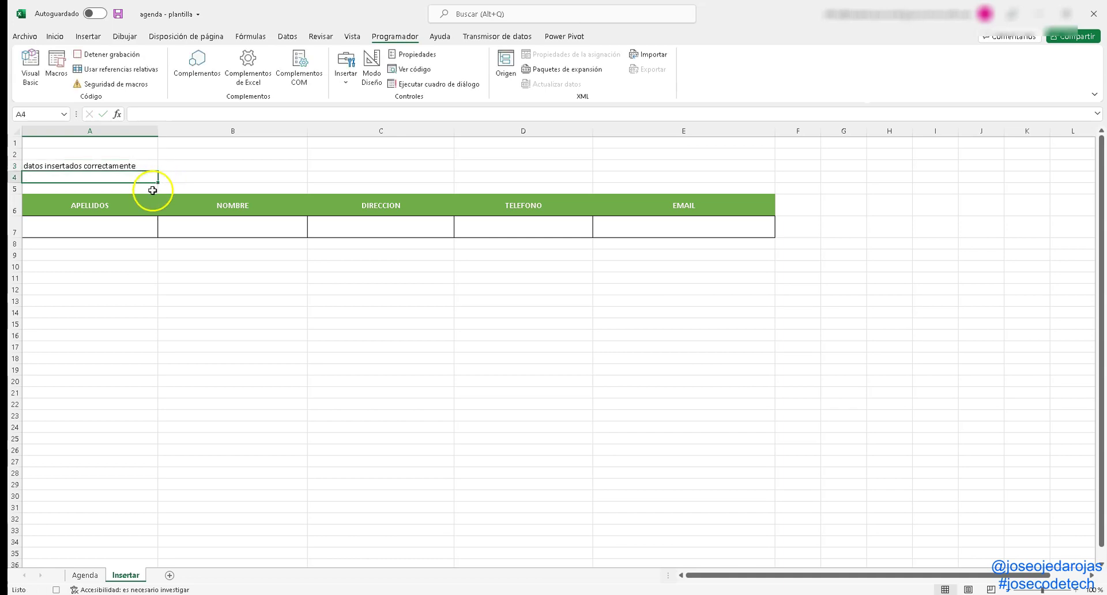
left_click(55, 590)
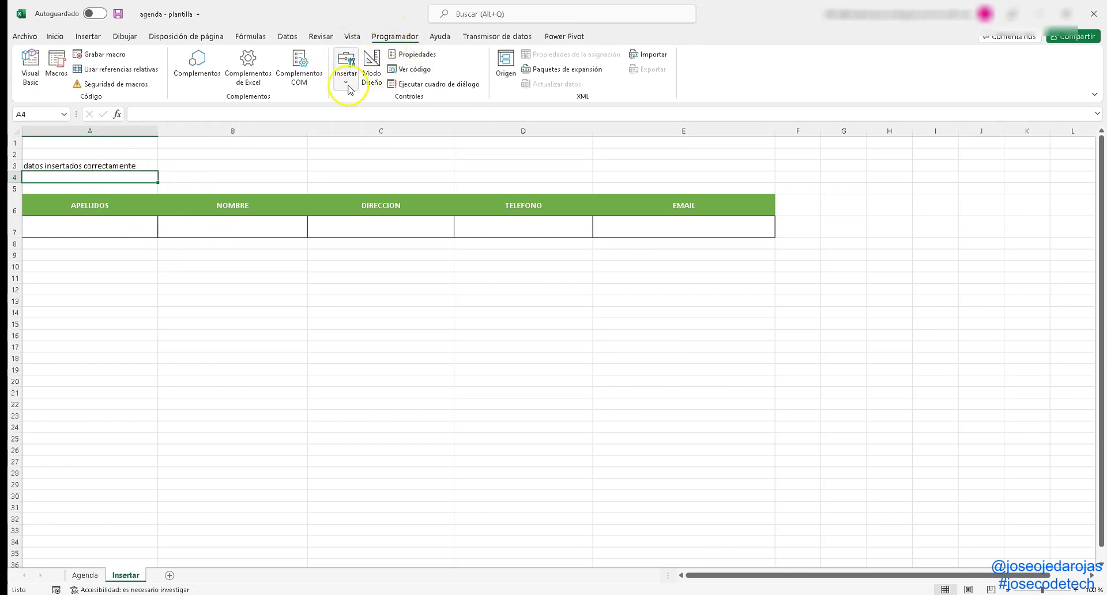
Draw a form button below row 7, assign macro Insertar, and caption it 'Insertar datos'
left_click(347, 85)
left_click(341, 113)
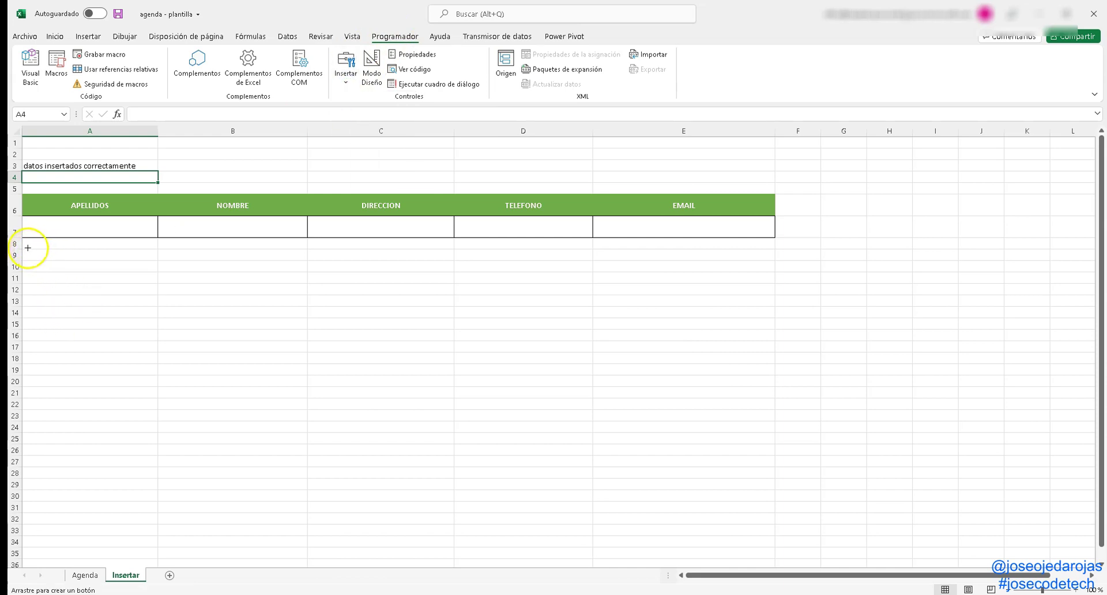
left_click_drag(158, 247, 307, 269)
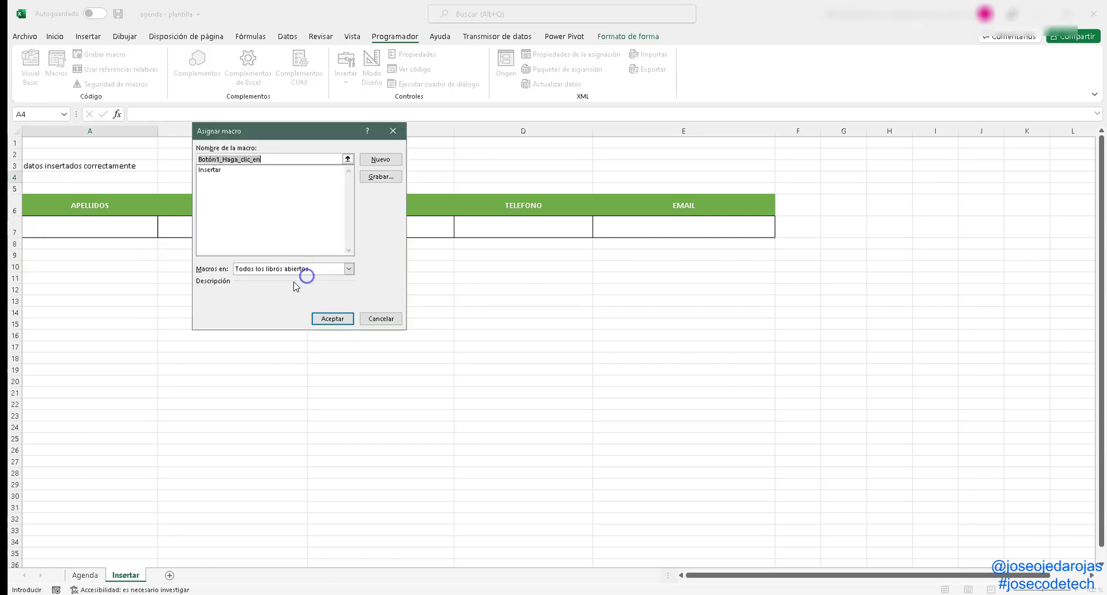
left_click(212, 170)
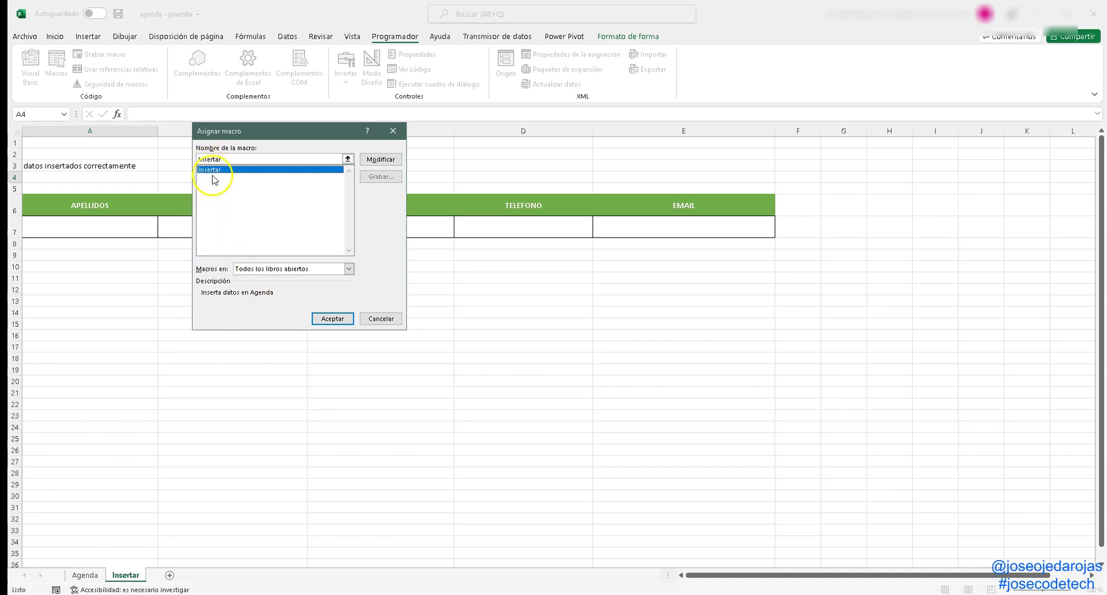
left_click(330, 319)
left_click(240, 270)
type("Insertar datos")
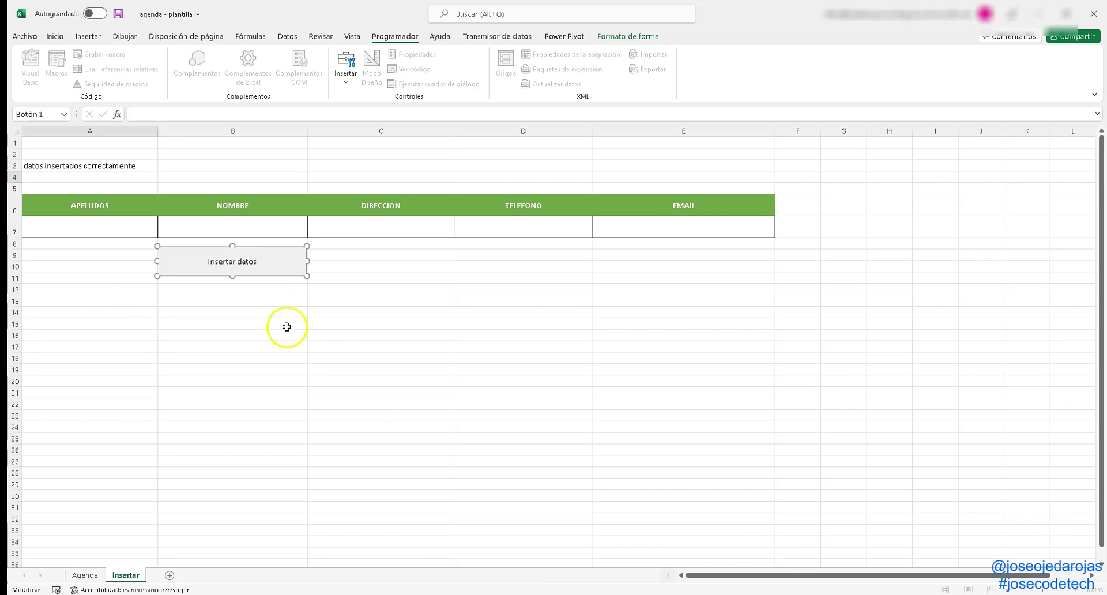
left_click(289, 324)
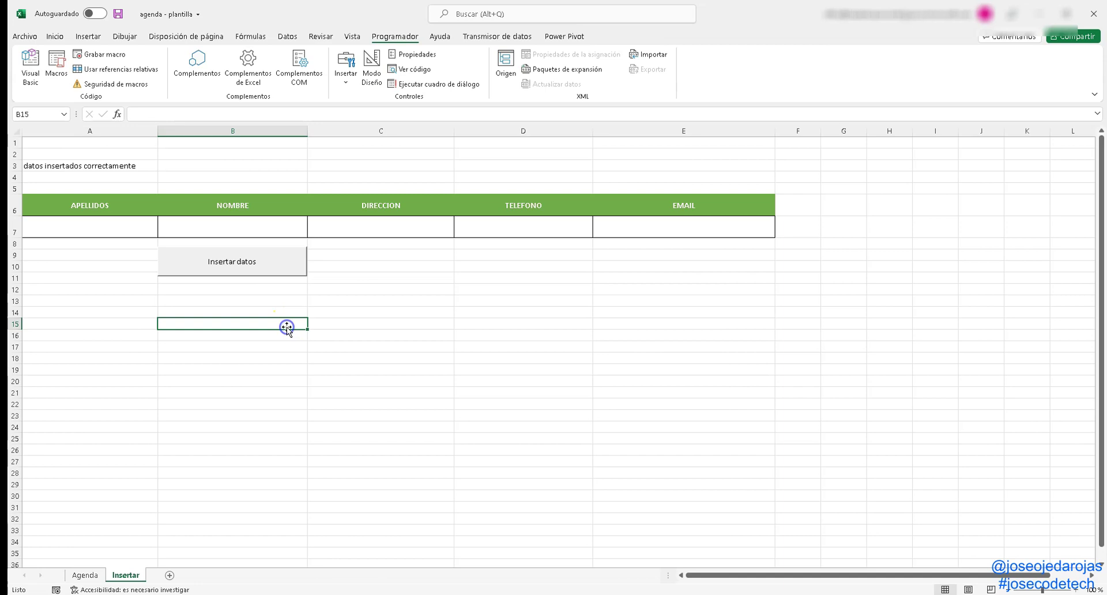
left_click(103, 228)
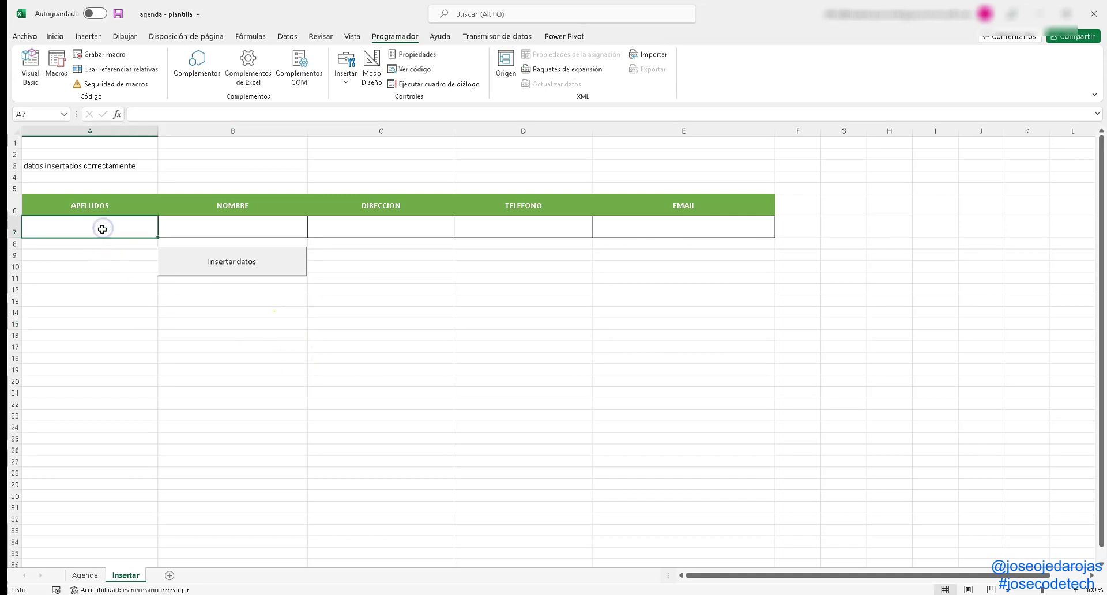
Filter the Agenda table to the test contact's surname and delete that row's contents
left_click(86, 575)
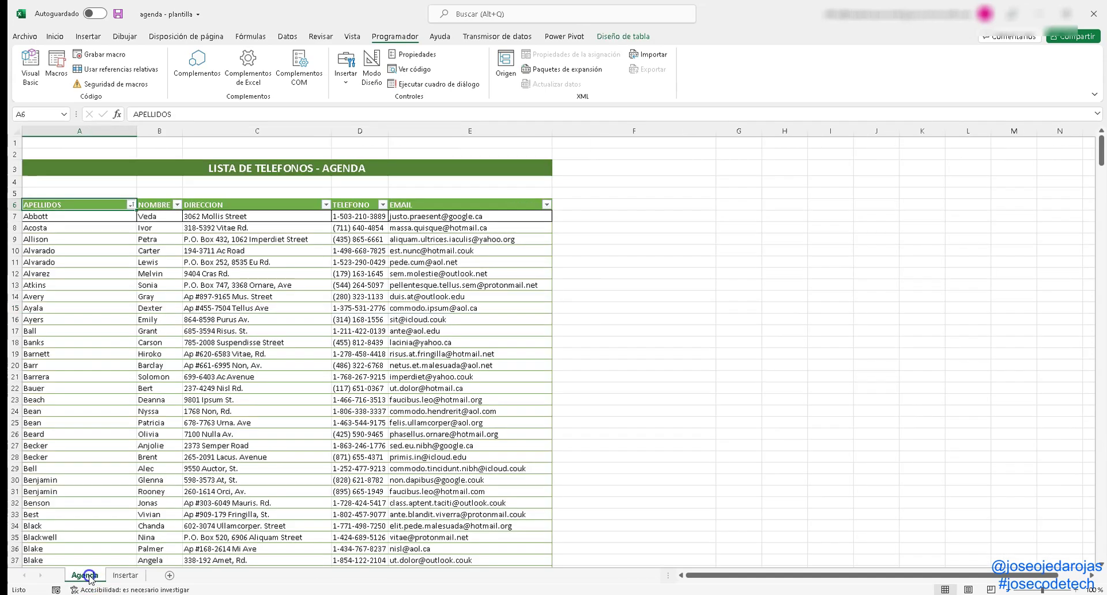
scroll(91, 478, "down", 3)
scroll(91, 479, "down", 2)
scroll(91, 482, "up", 5)
scroll(91, 482, "down", 6)
scroll(90, 482, "down", 6)
scroll(86, 491, "down", 3)
scroll(80, 500, "down", 1)
scroll(69, 424, "up", 5)
scroll(69, 422, "up", 5)
scroll(66, 421, "up", 6)
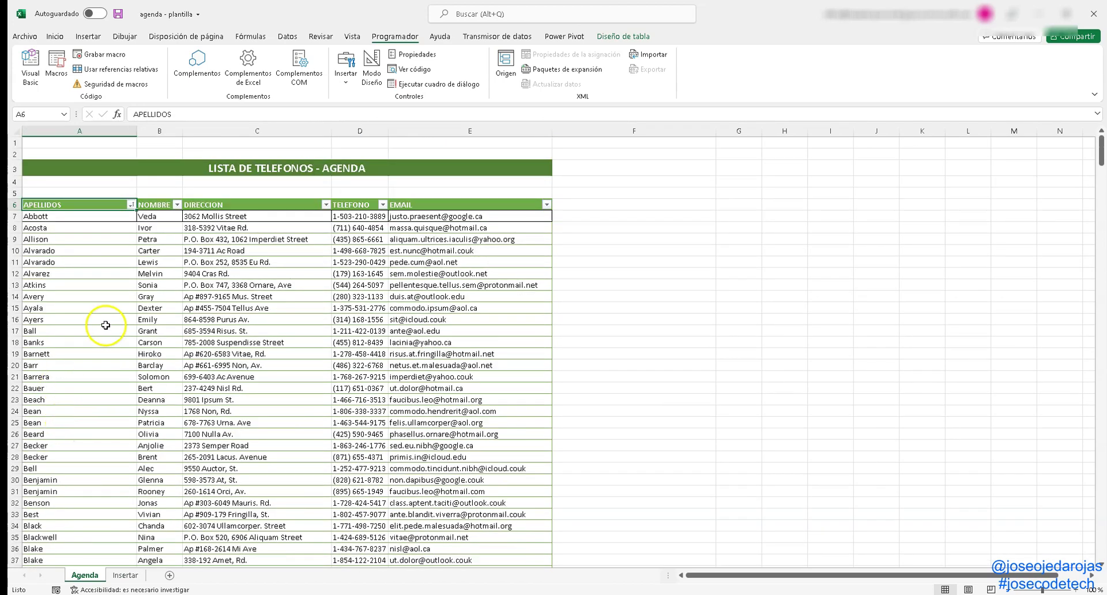
left_click(131, 204)
scroll(41, 414, "down", 4)
scroll(35, 404, "down", 4)
scroll(49, 377, "down", 4)
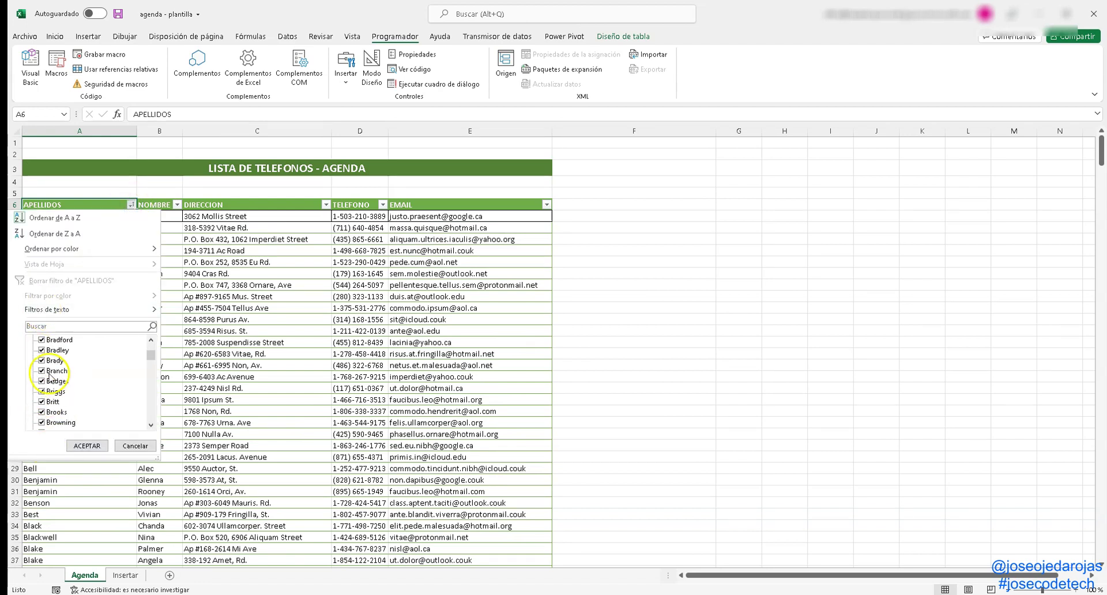
scroll(49, 375, "up", 6)
scroll(44, 360, "up", 6)
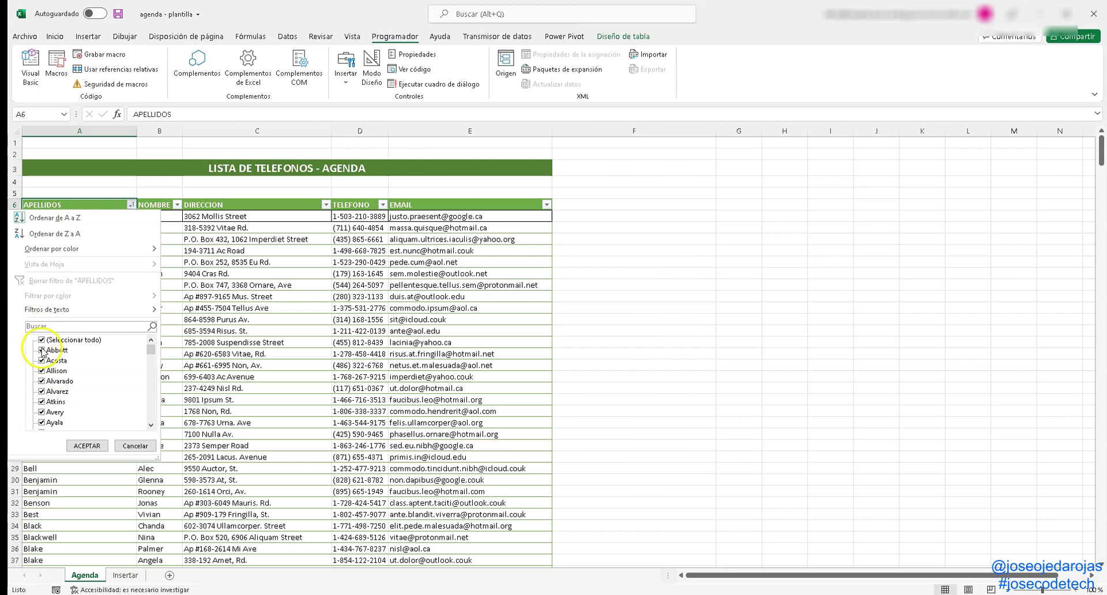
left_click(44, 340)
scroll(75, 375, "down", 10)
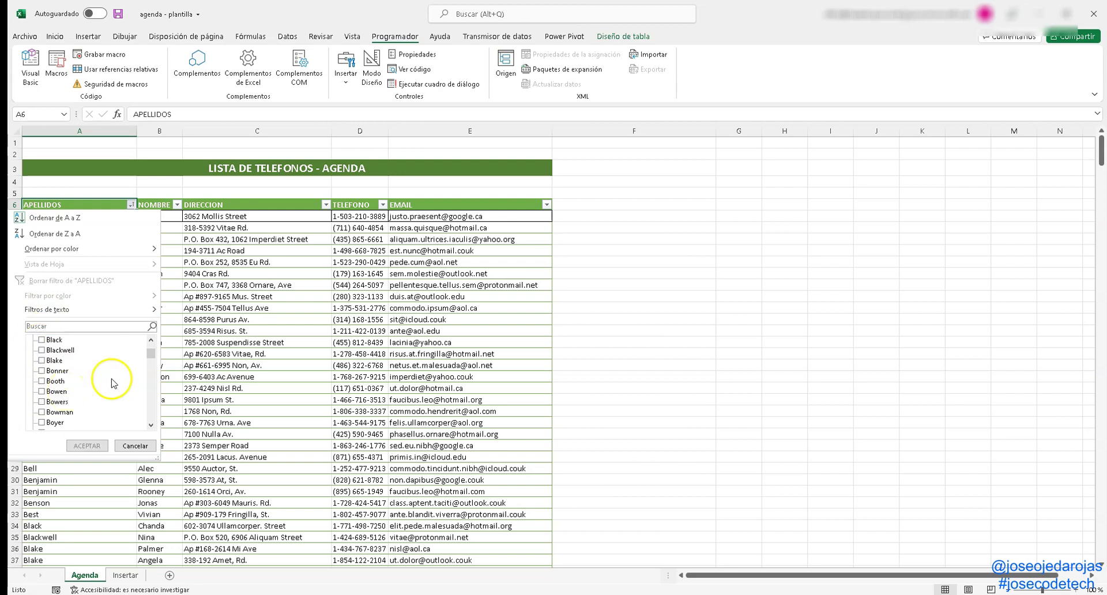
left_click(58, 326)
type("ojed")
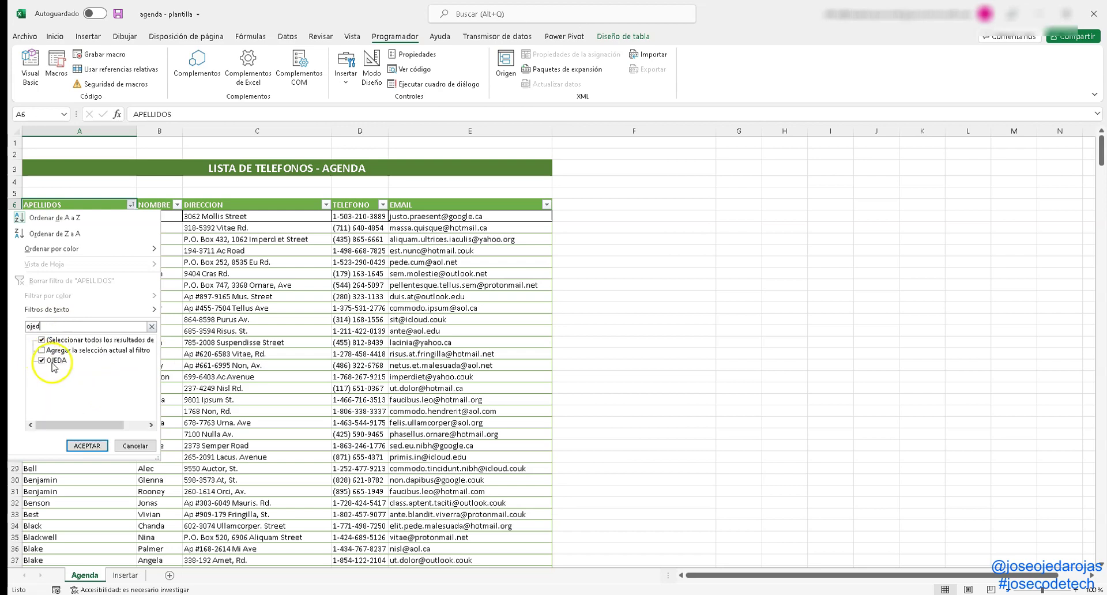
left_click(84, 444)
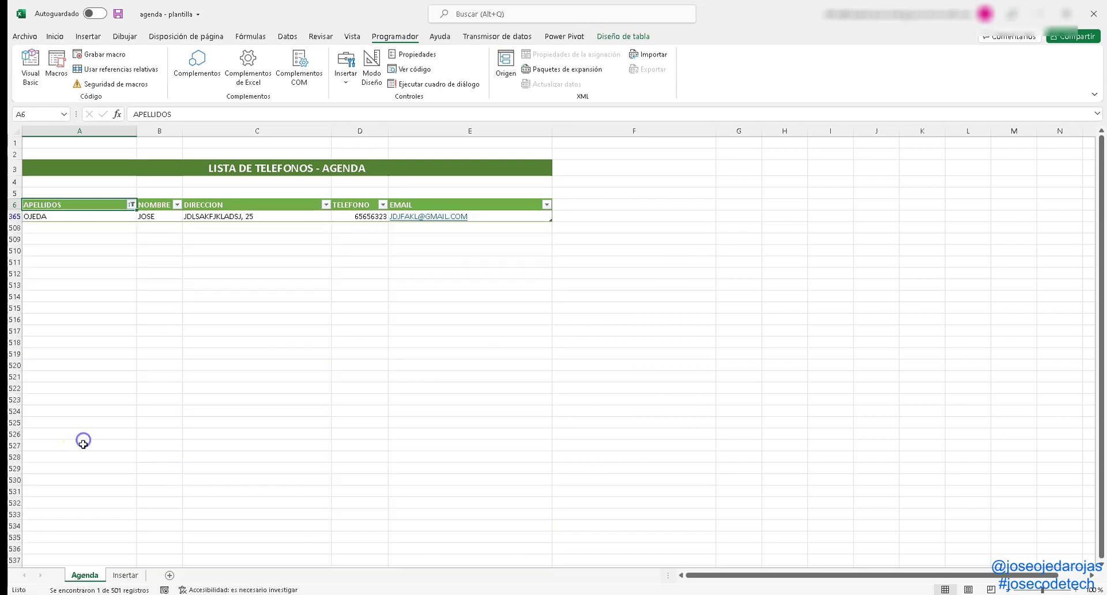
left_click(34, 217)
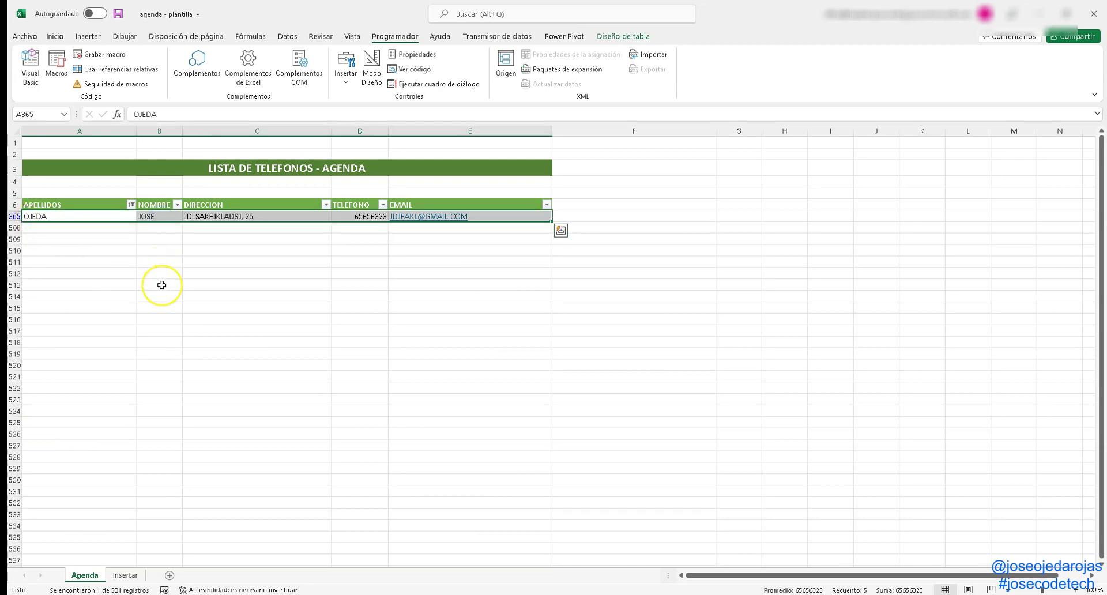
key("Delete")
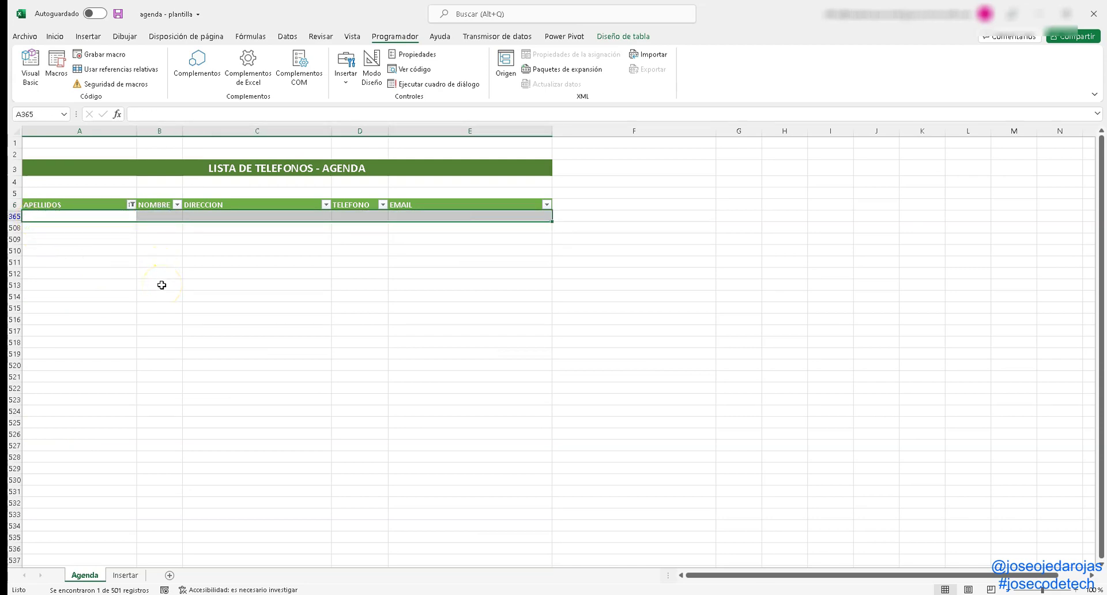
Remove the APELLIDOS filter and return to the Insertar sheet
left_click(132, 205)
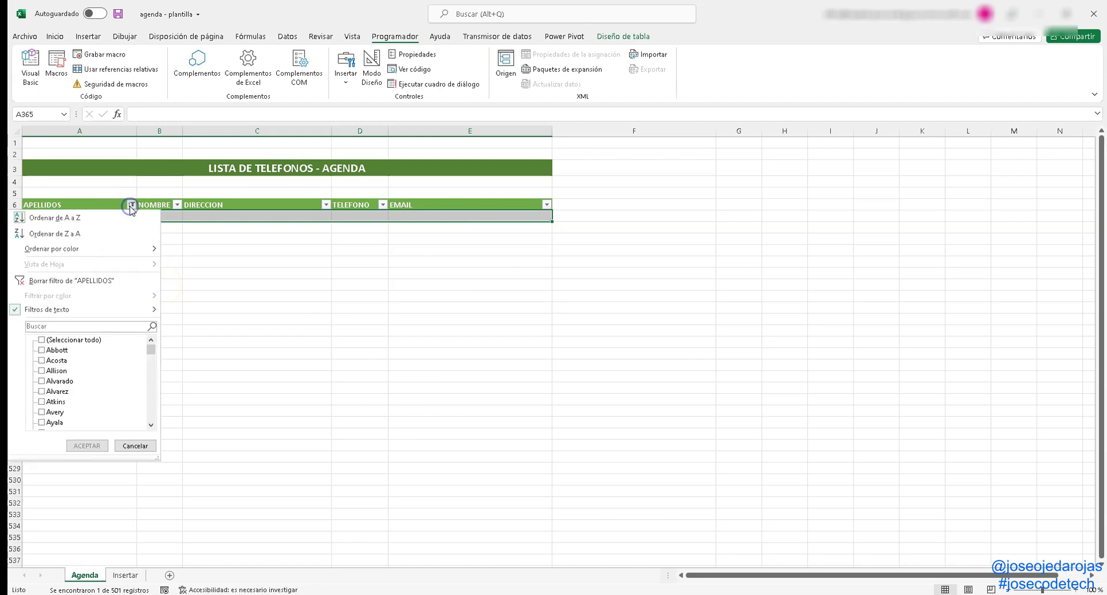
left_click(32, 312)
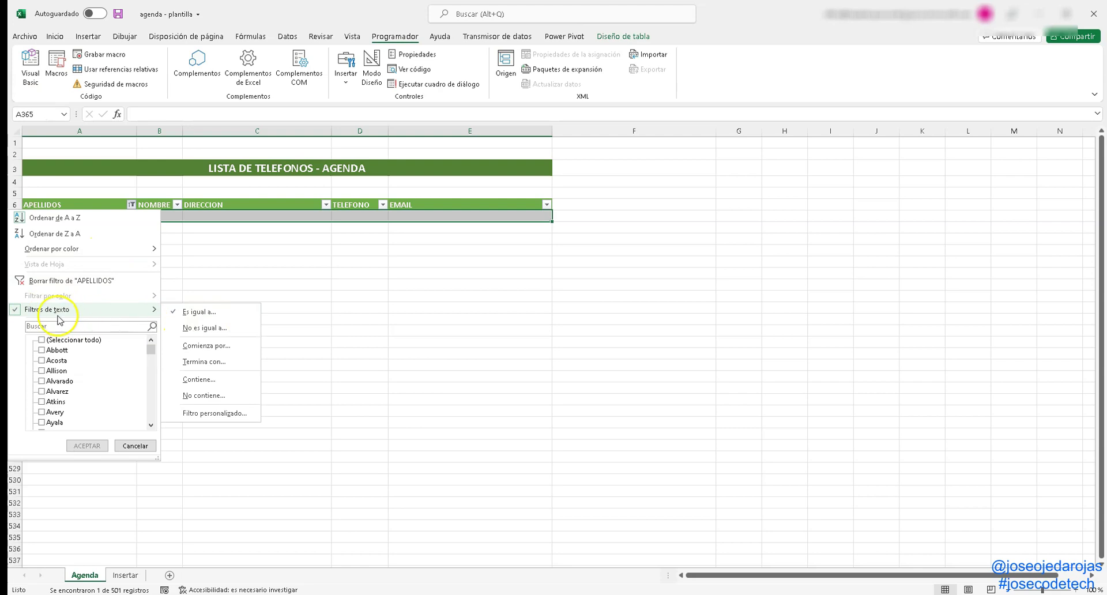
left_click(52, 281)
left_click(145, 354)
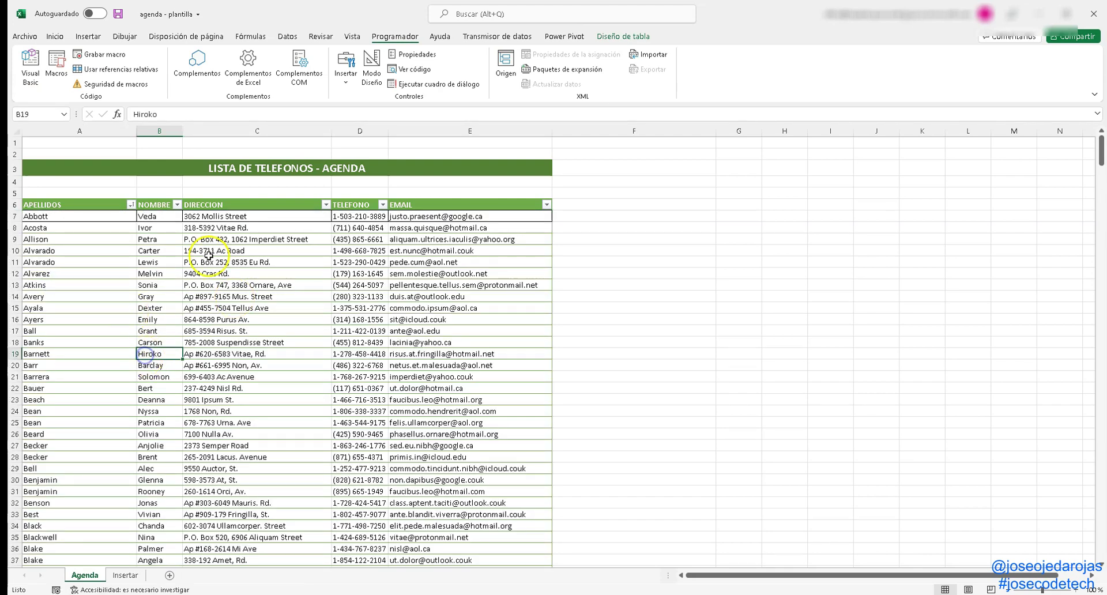
left_click(125, 575)
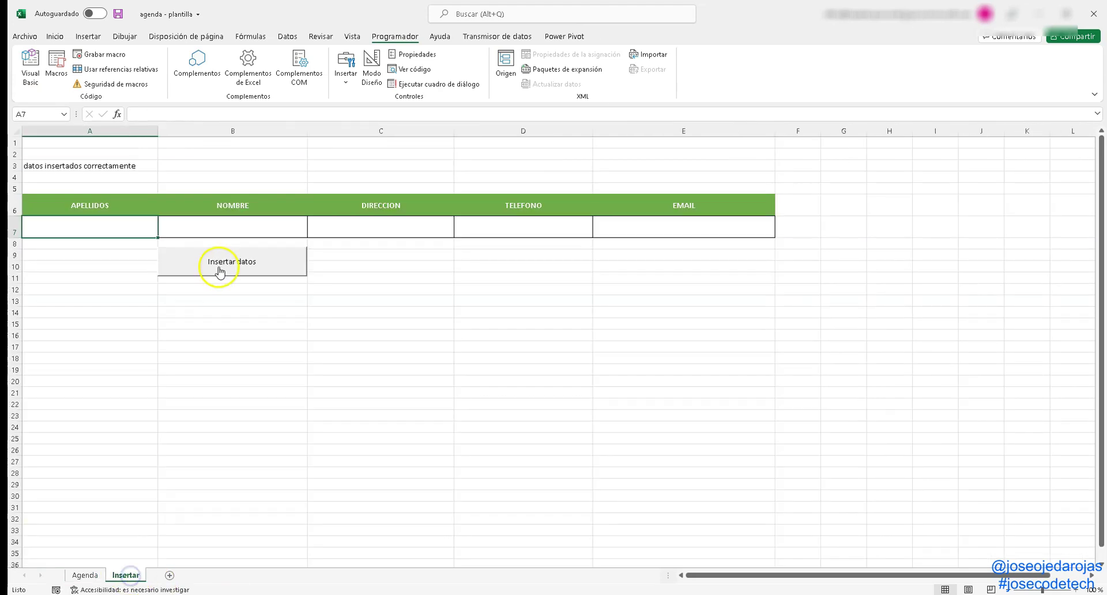
Delete the old A3 message and enter a new contact's surname and name in A7:B7
left_click(40, 167)
key("Delete")
left_click(147, 227)
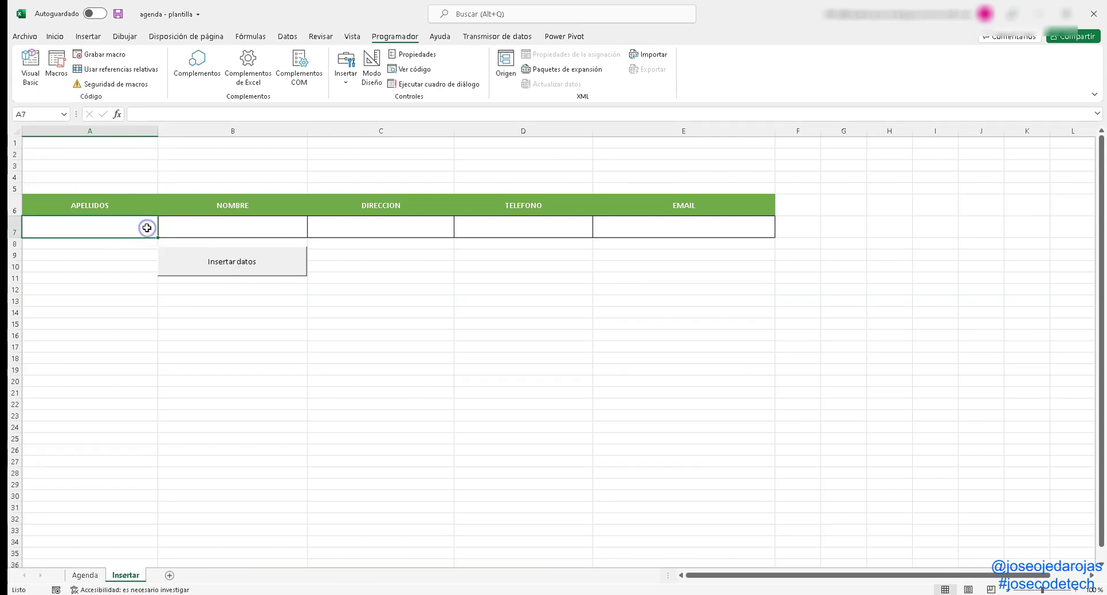
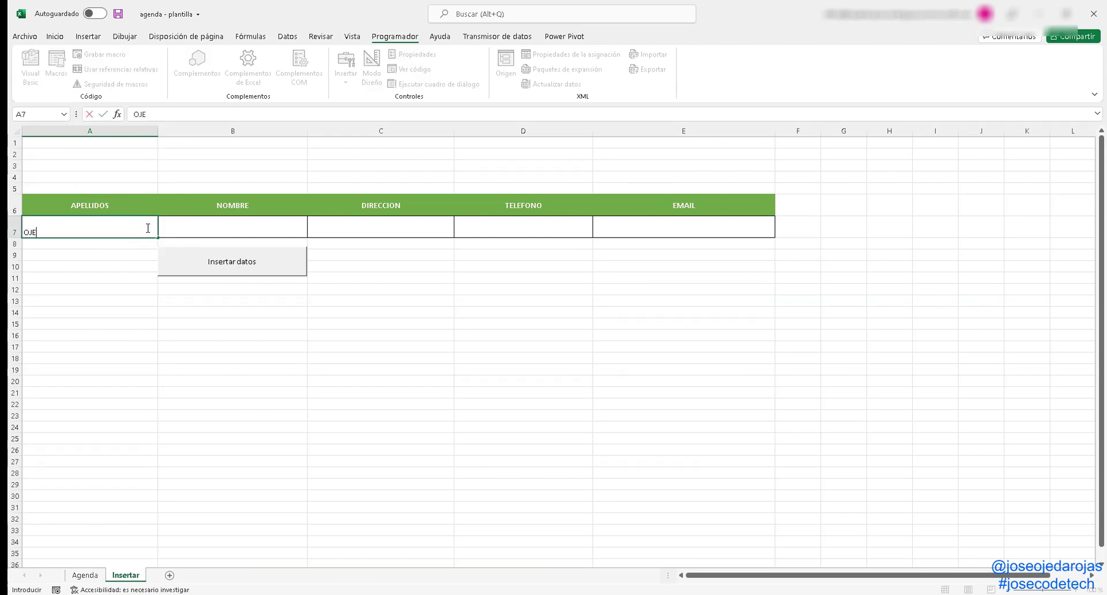
key("Tab")
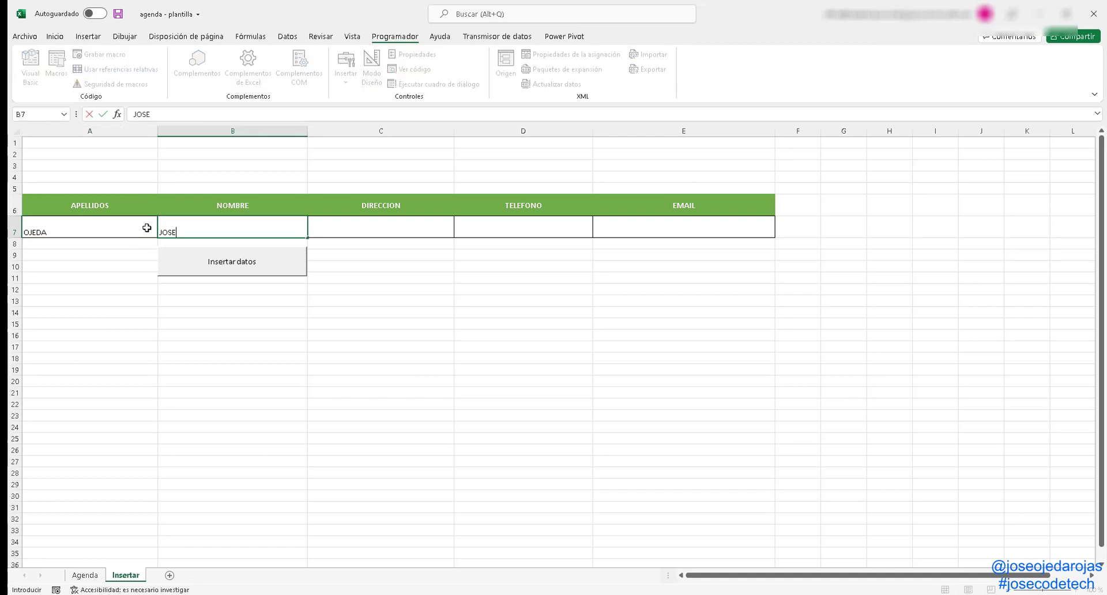
Add the address, phone and e-mail, then run the Insertar datos button
key("Tab")
type("KLDSAJ")
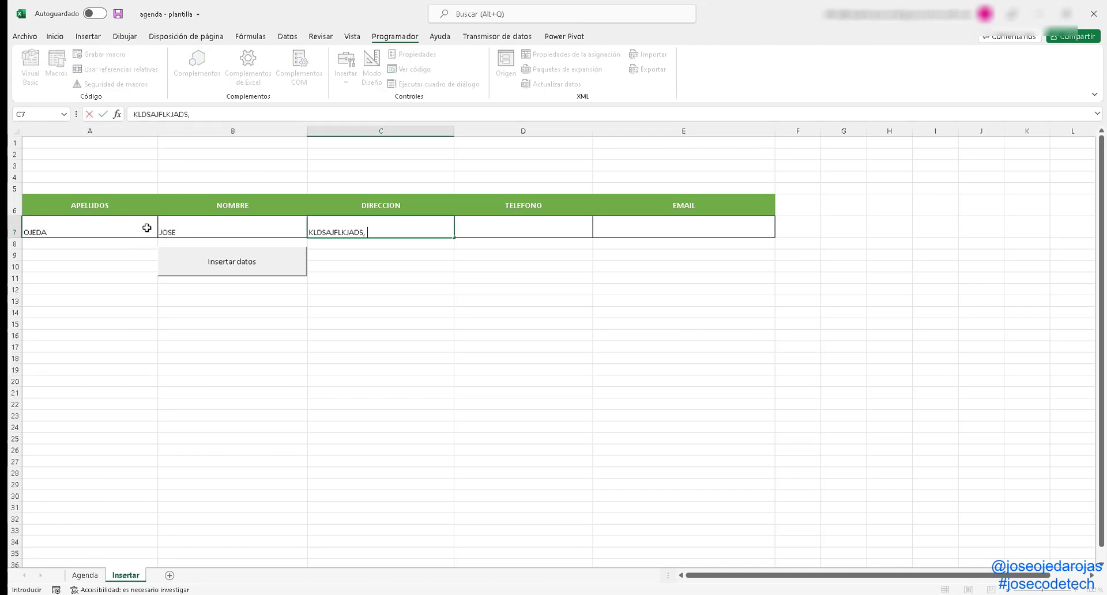
key("Tab")
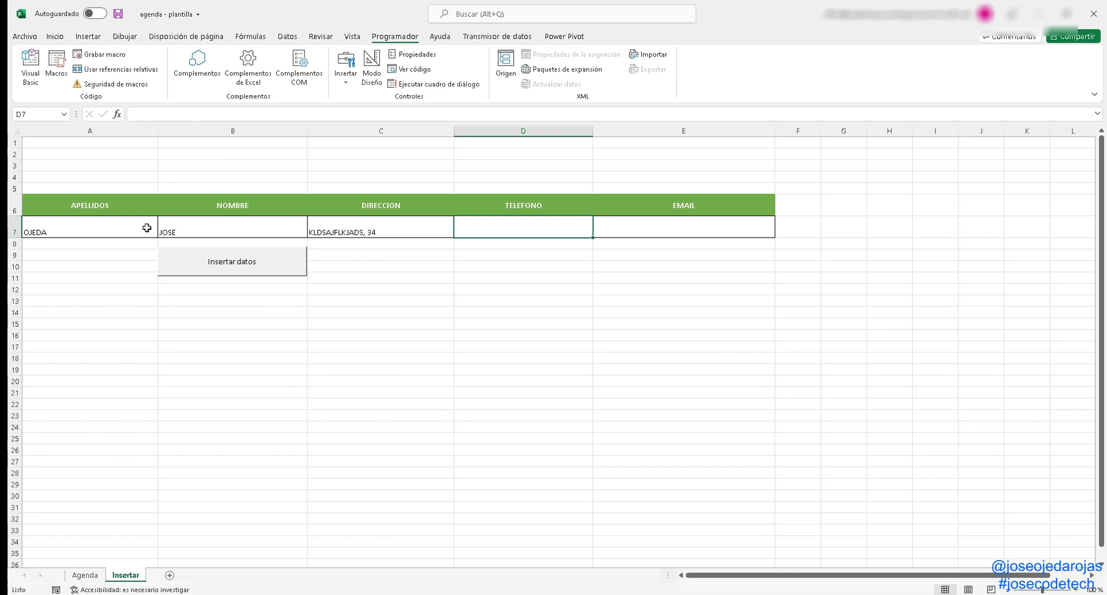
type("656565666")
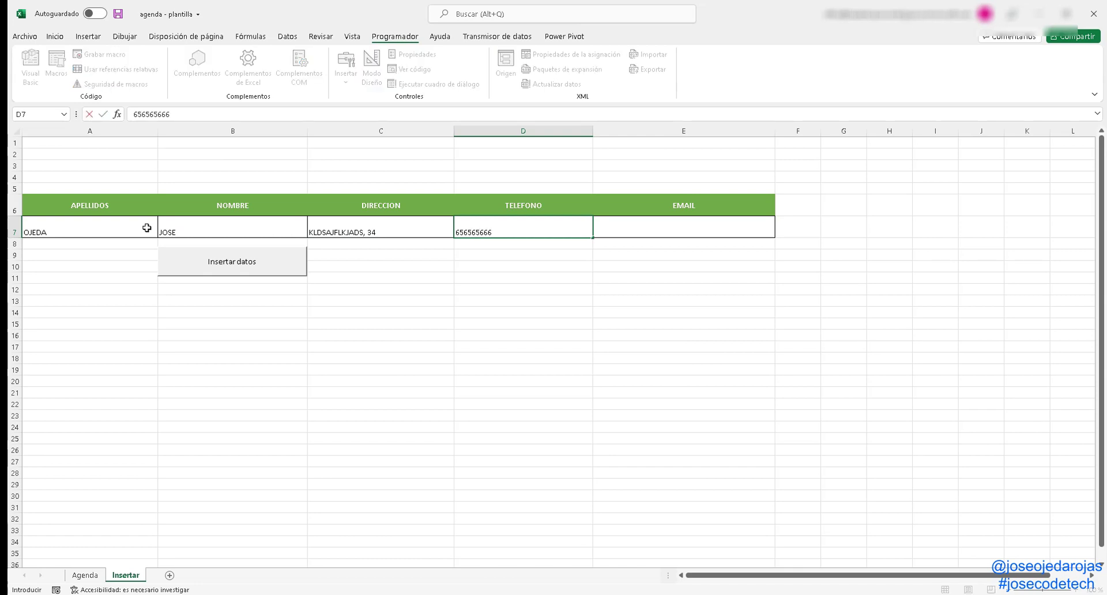
key("Tab")
type("DJASFKLFJ")
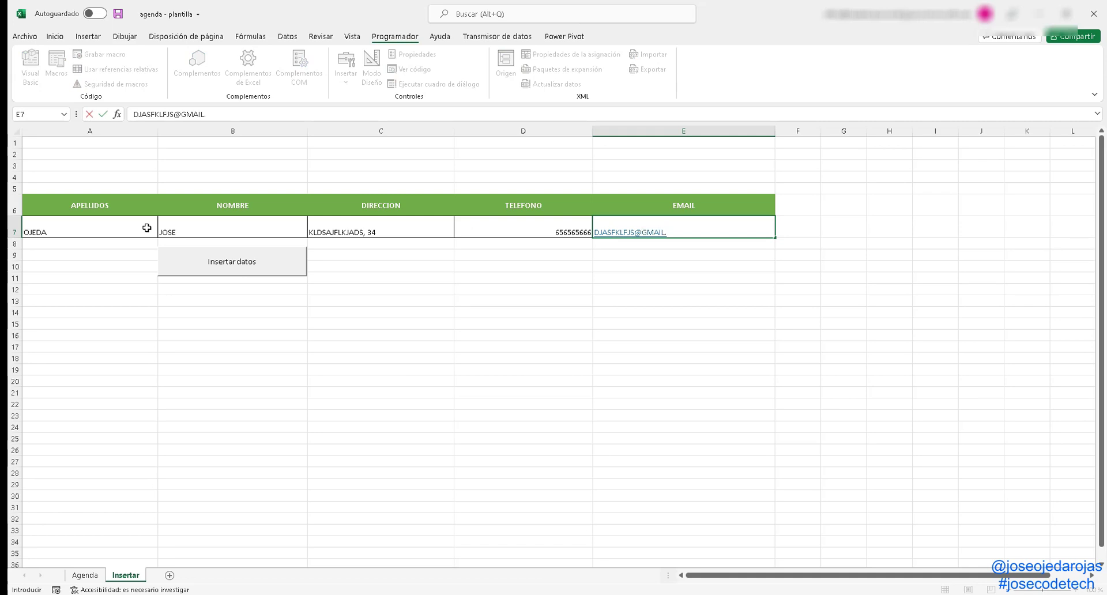
key("Tab")
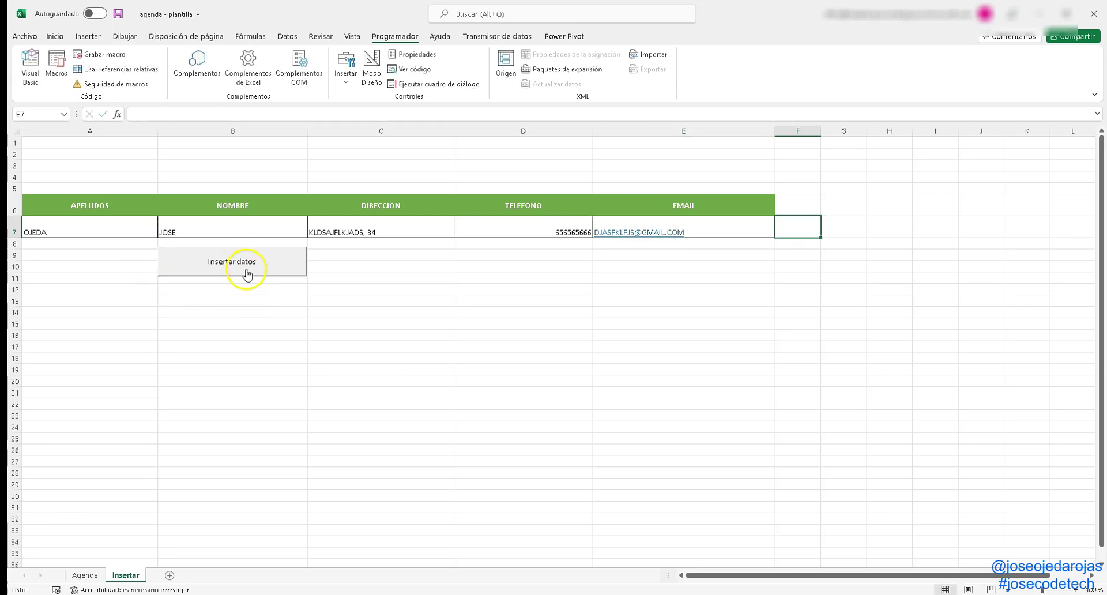
left_click(245, 265)
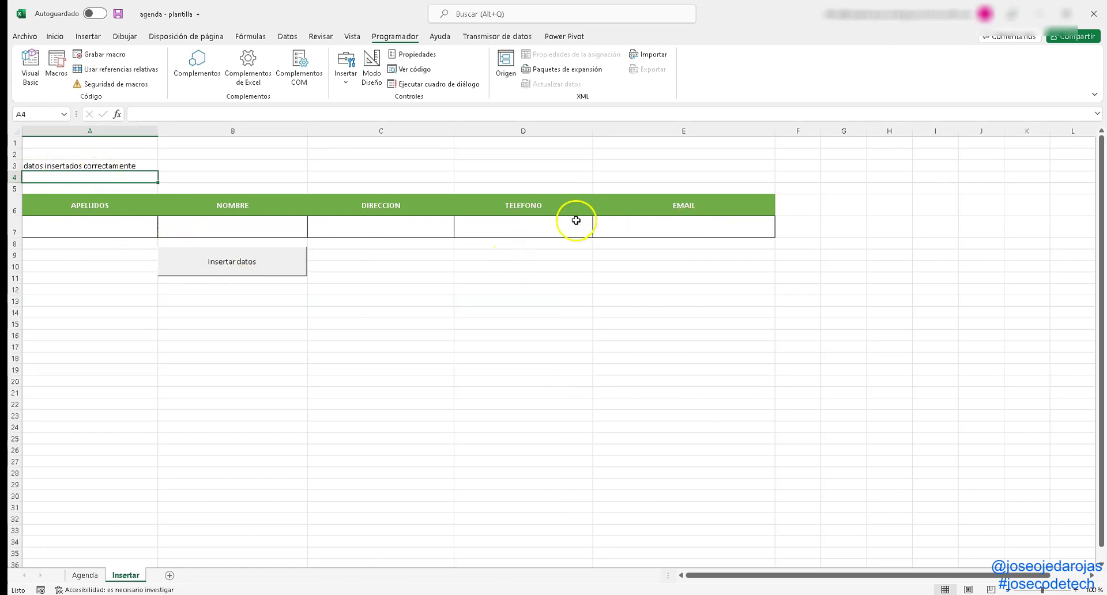
Filter Agenda by the new contact's surname to confirm it was inserted
left_click(86, 576)
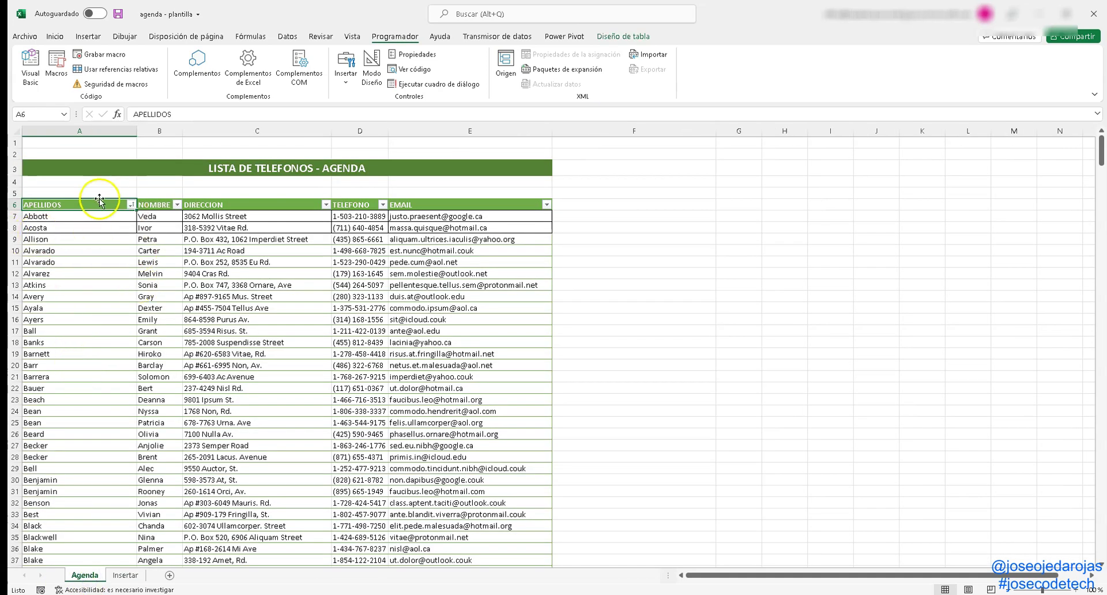
left_click(131, 205)
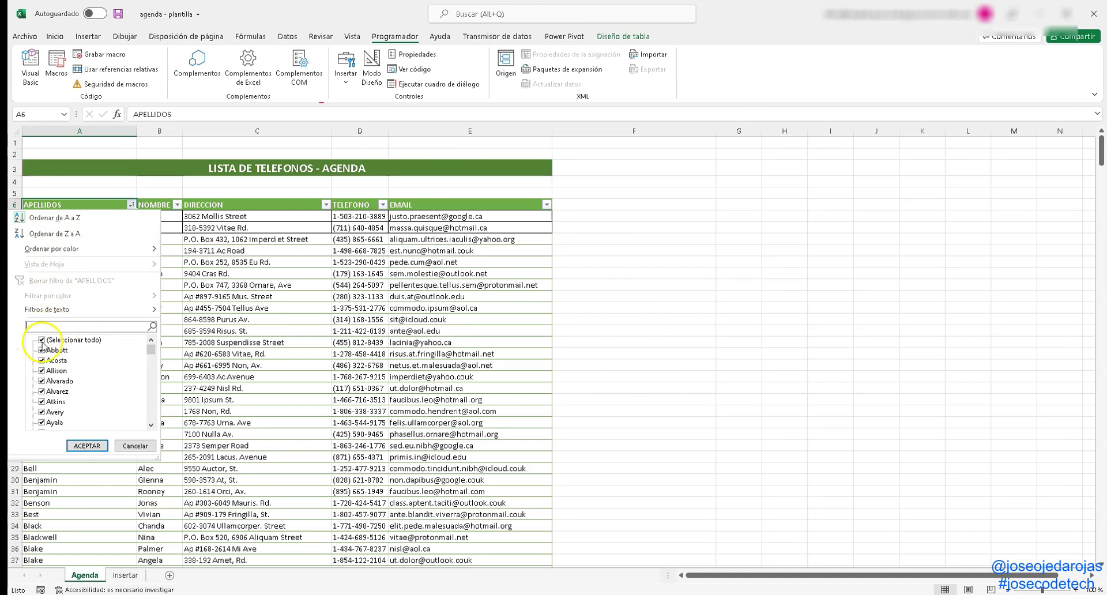
left_click(42, 341)
left_click(40, 326)
type("OJEDA")
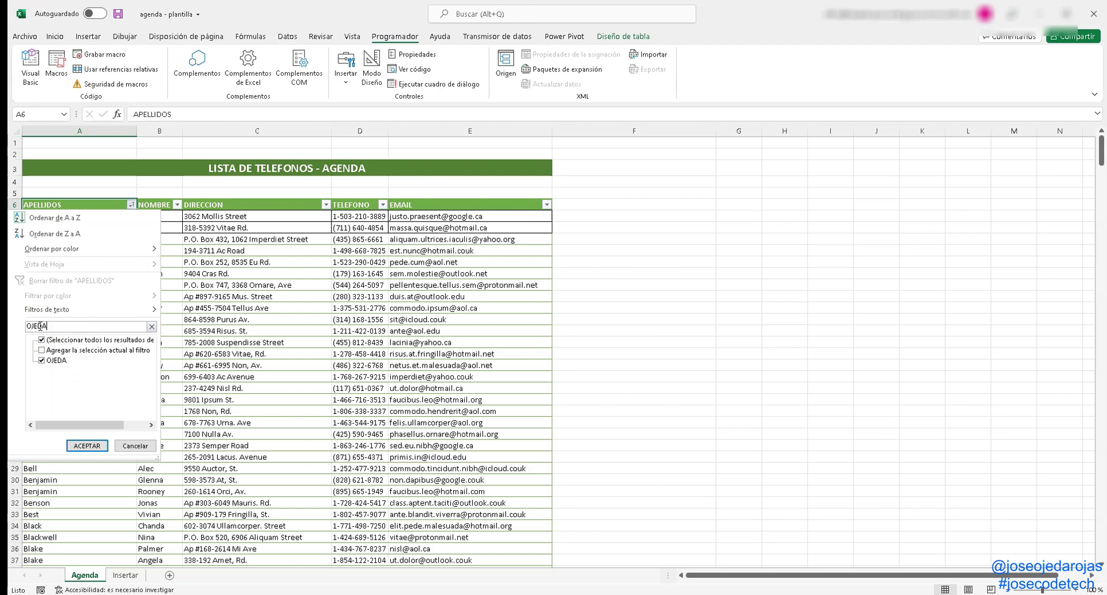
left_click(53, 361)
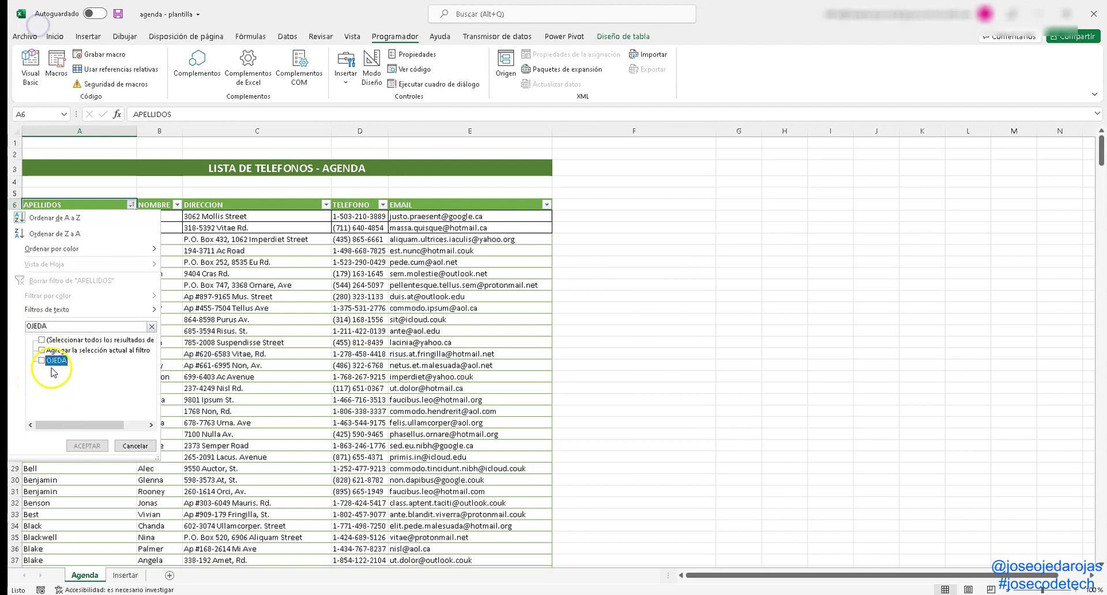
left_click(40, 362)
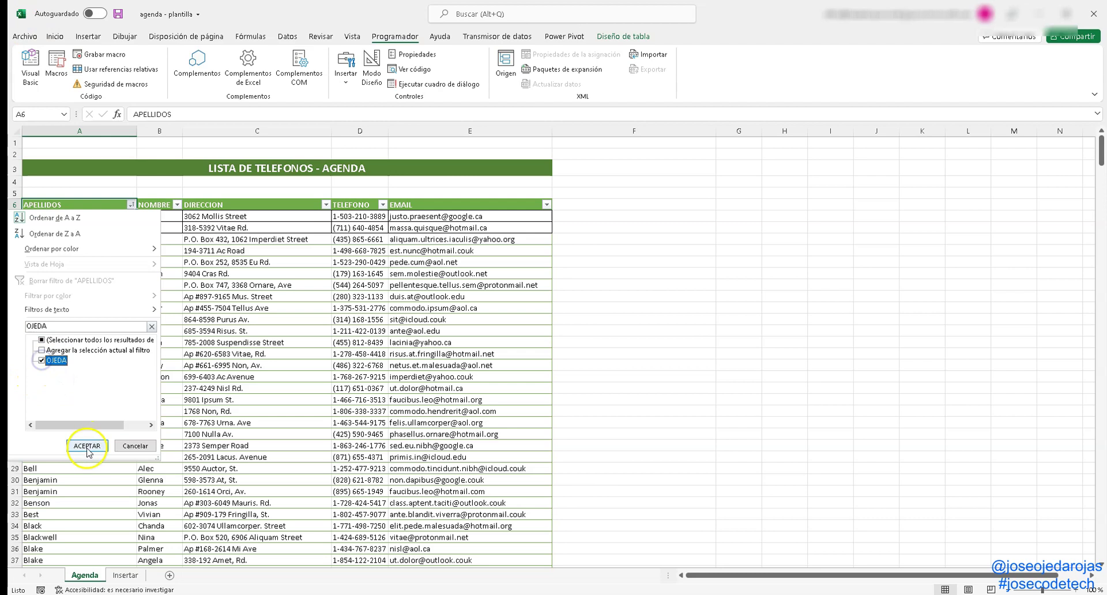
left_click(87, 446)
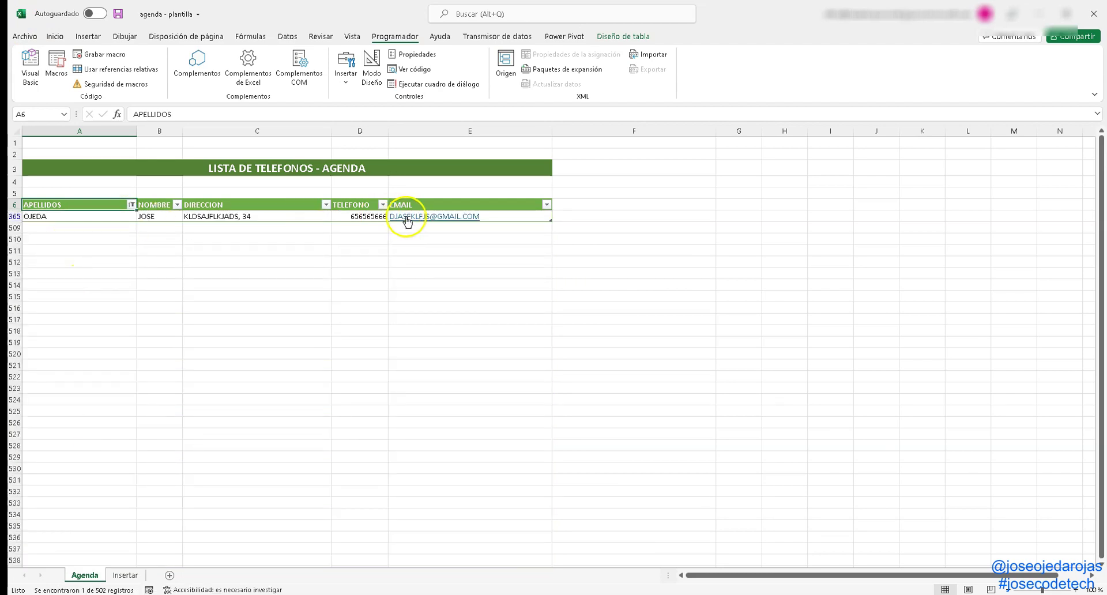
left_click(369, 218)
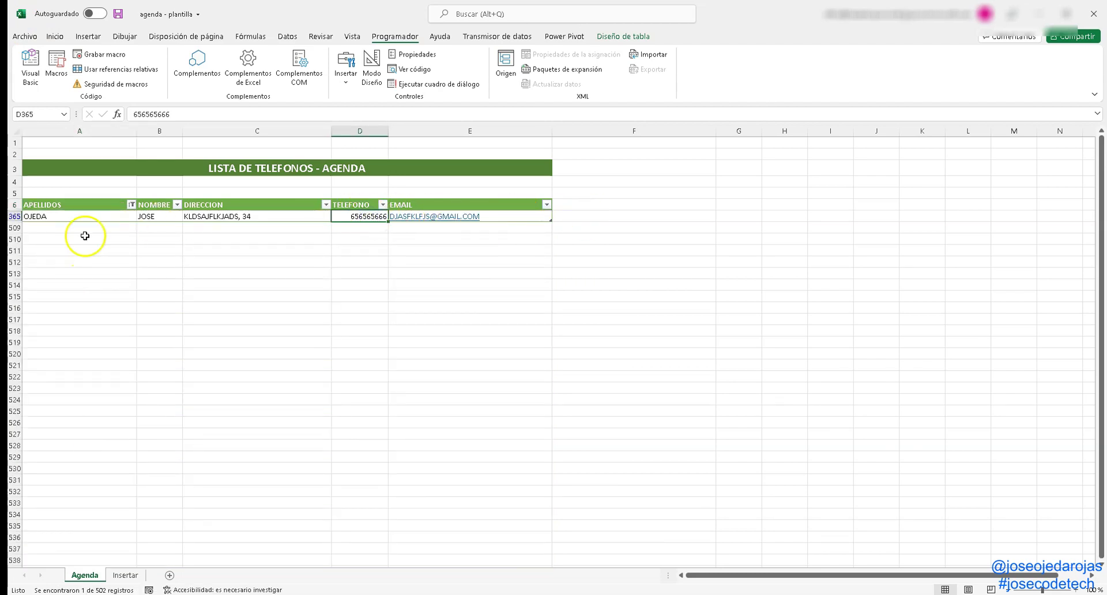
left_click(55, 219)
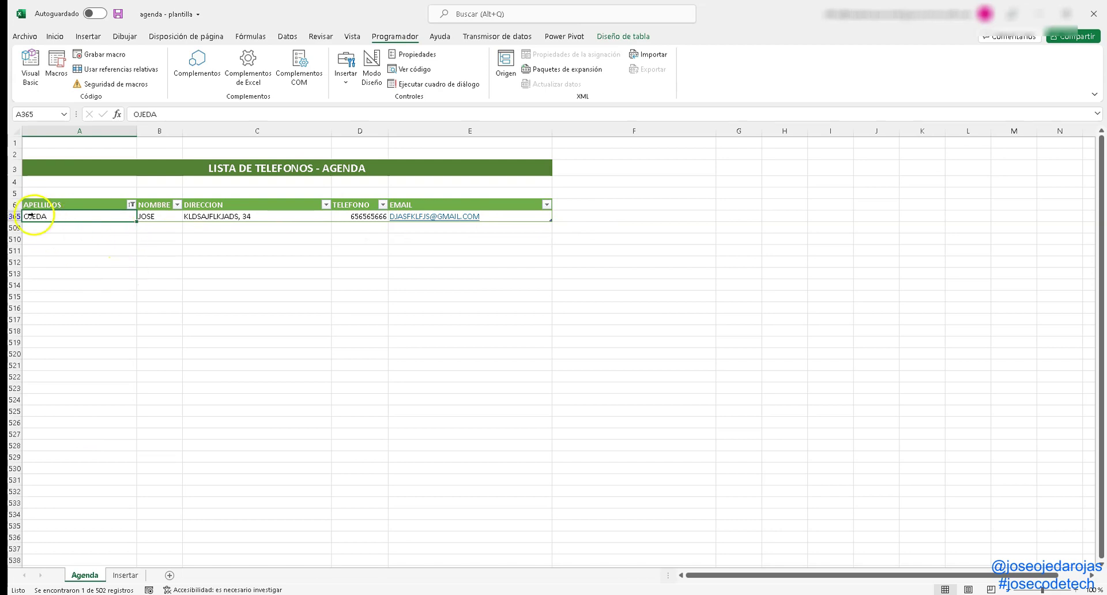
Remove the APELLIDOS filter so all contacts show again
left_click(131, 205)
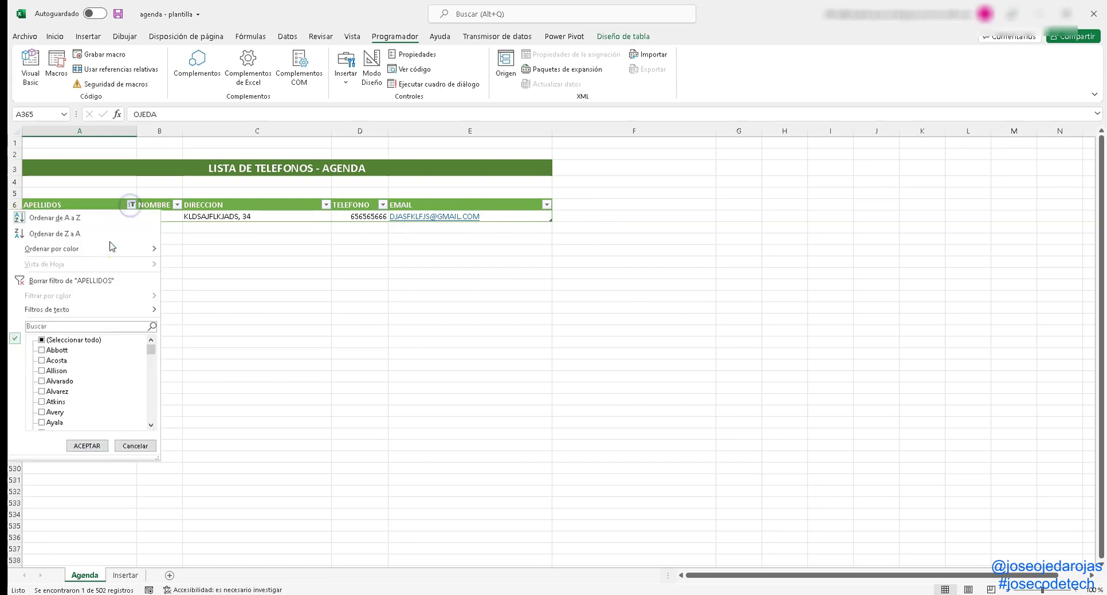
left_click(50, 282)
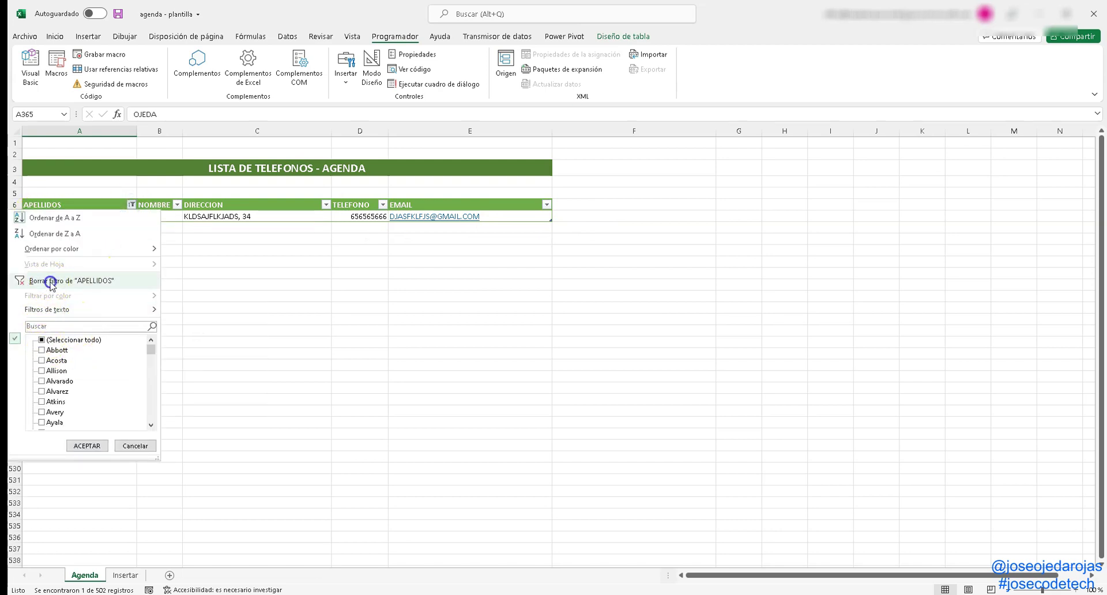
left_click(196, 382)
scroll(198, 384, "down", 13)
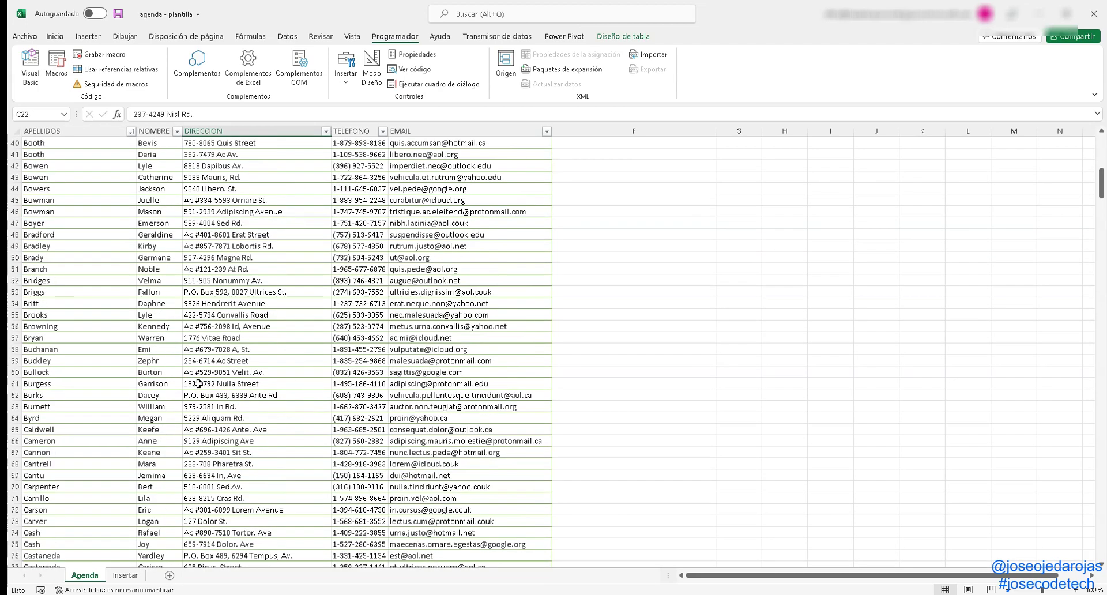
scroll(199, 383, "down", 5)
Back on the Insertar sheet, check the A3 message and select an empty cell
left_click(125, 575)
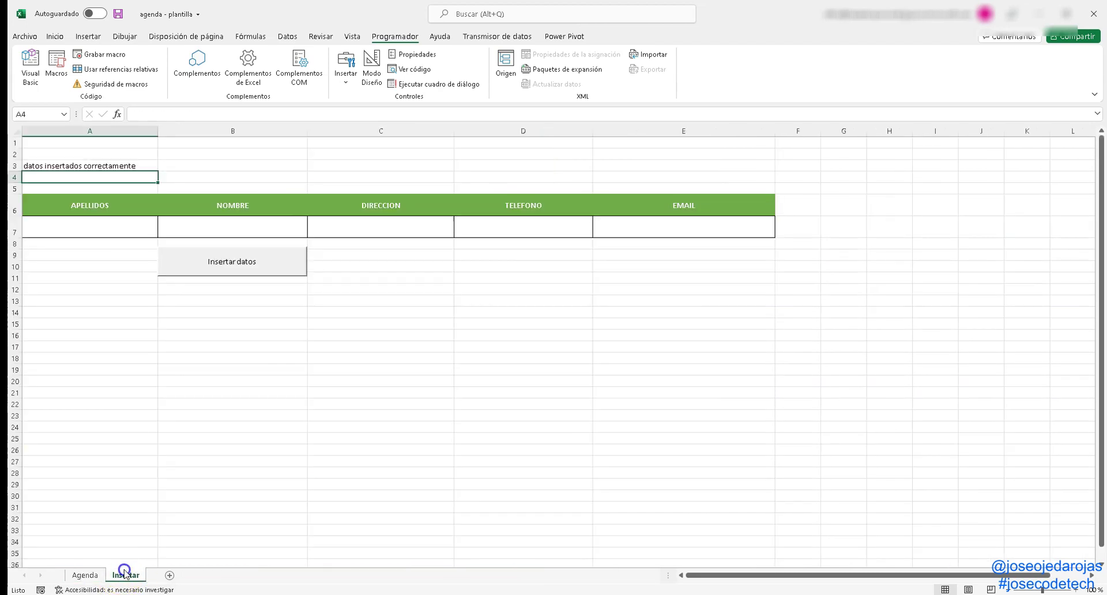
left_click(362, 264)
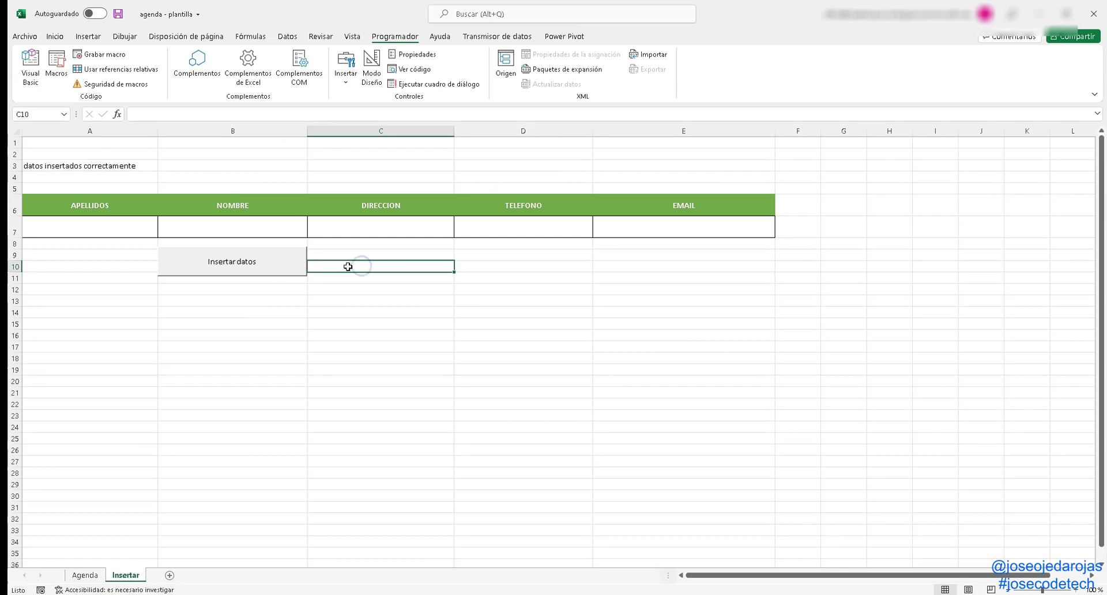
left_click(64, 165)
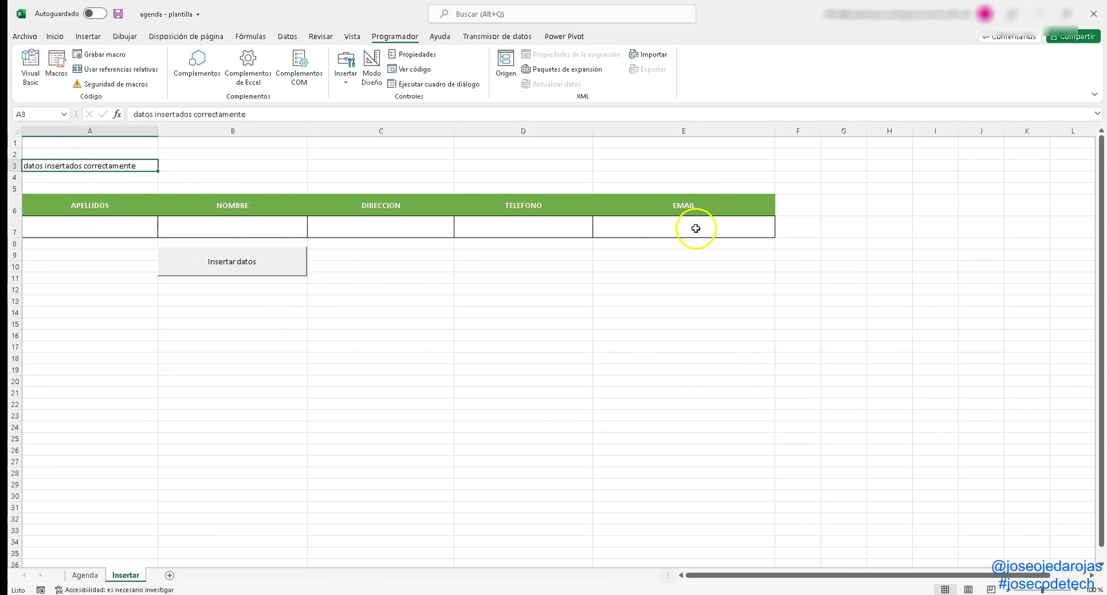
left_click(381, 335)
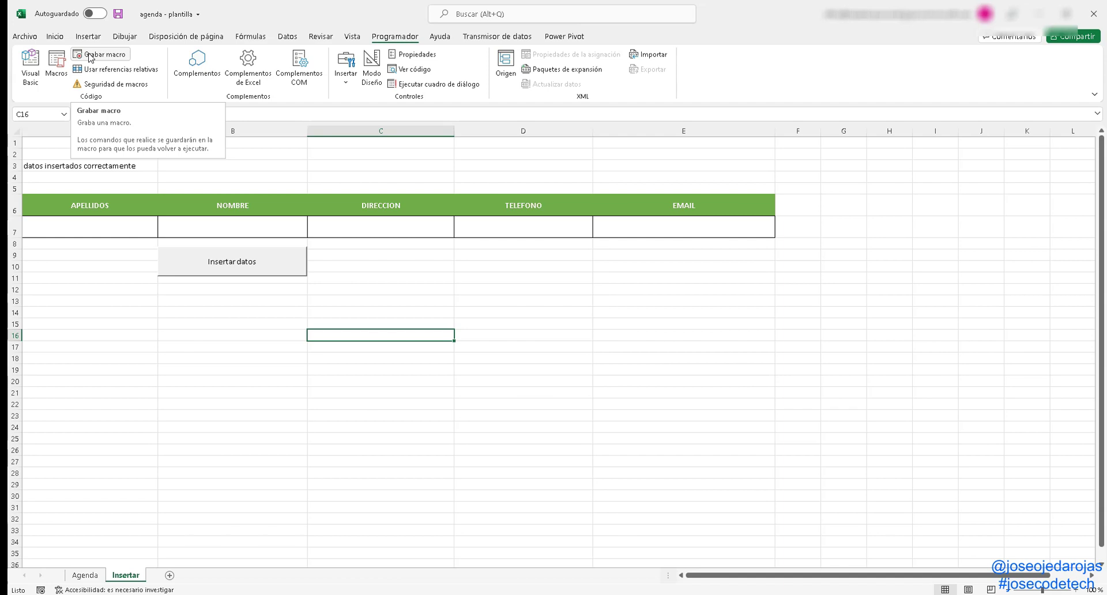
Record macro Borrar in this workbook, shortcut Ctrl+Shift+B, described 'Borra mensaje y datos'
left_click(89, 56)
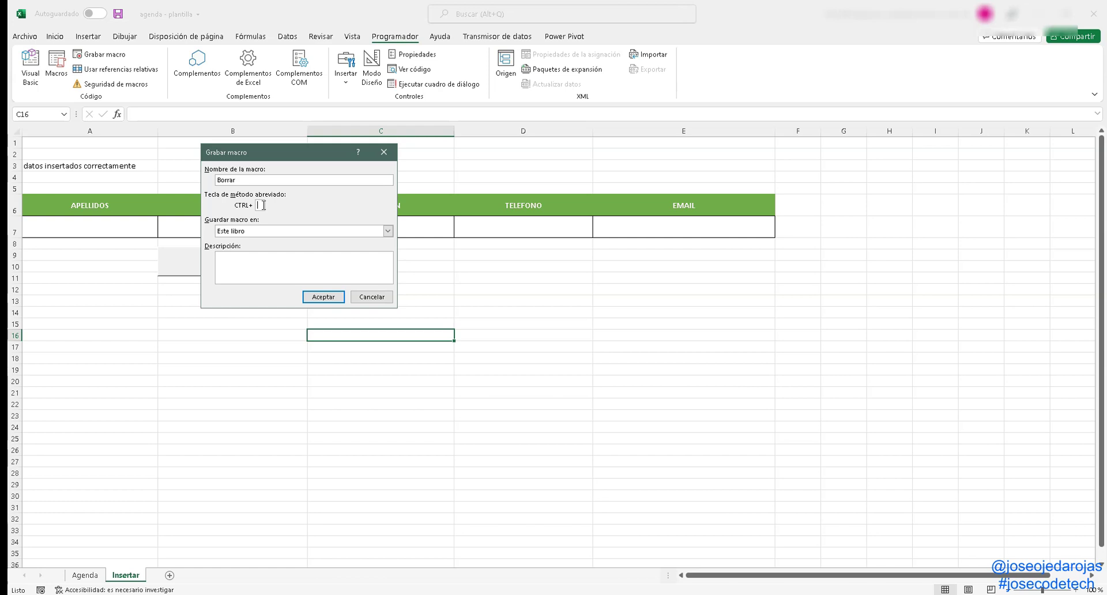
type("B")
left_click(252, 259)
type("Borra mensaje y datos")
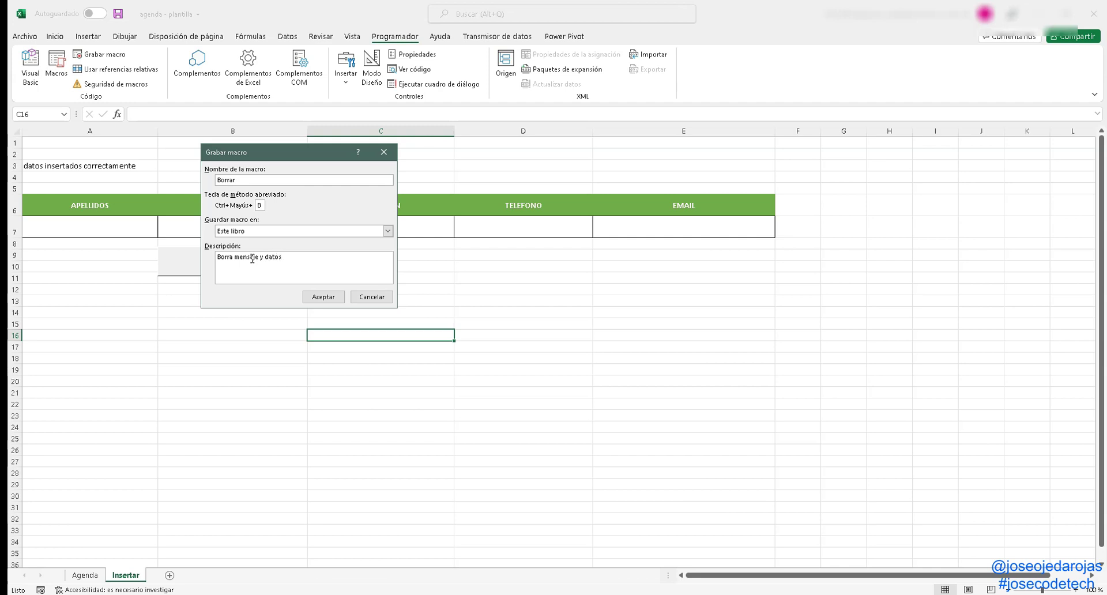
left_click(324, 298)
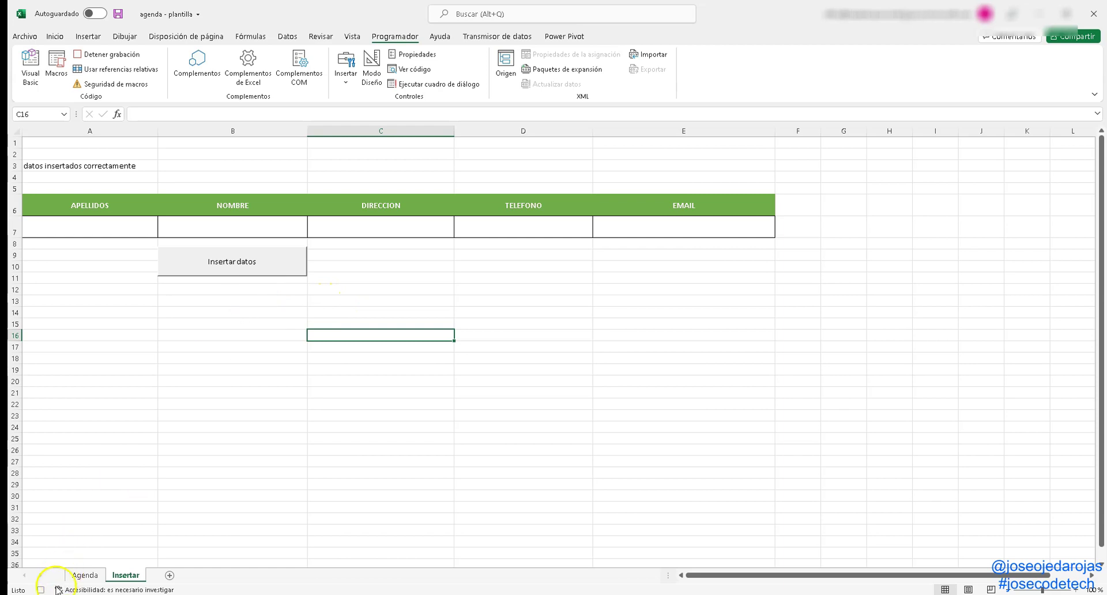
Delete the confirmation message in A3 and select the entry row A7:E7 for clearing
left_click(38, 165)
key("Delete")
left_click_drag(89, 226, 599, 232)
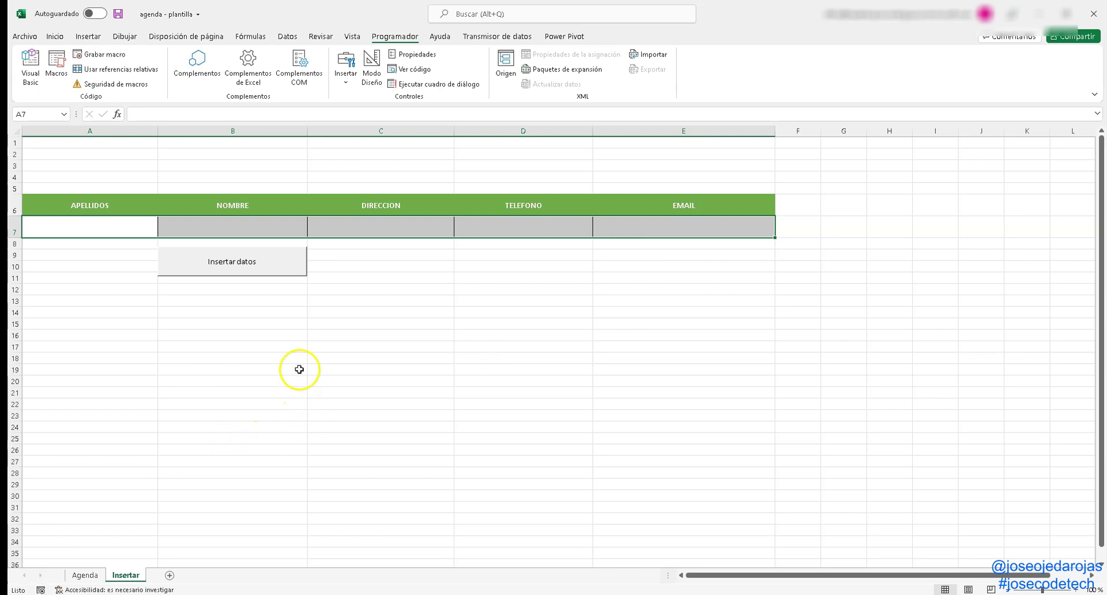
Draw a form-control button under the TELEFONO column and assign it the Borrar macro
left_click(346, 72)
left_click(340, 114)
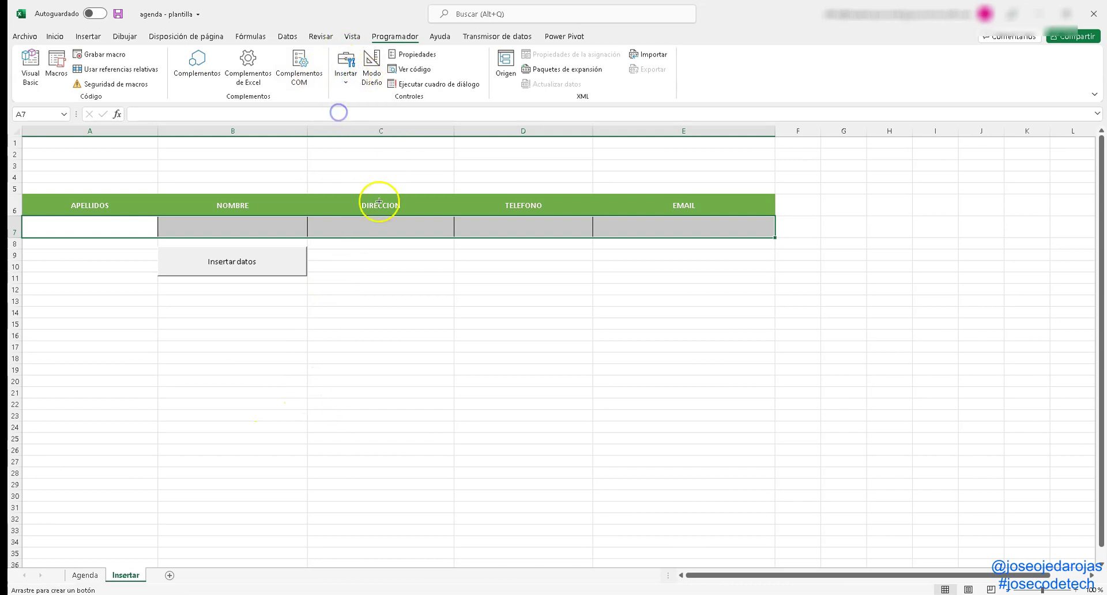
mouse_move(456, 249)
left_mouse_down()
mouse_move(539, 275)
mouse_move(595, 273)
left_mouse_up()
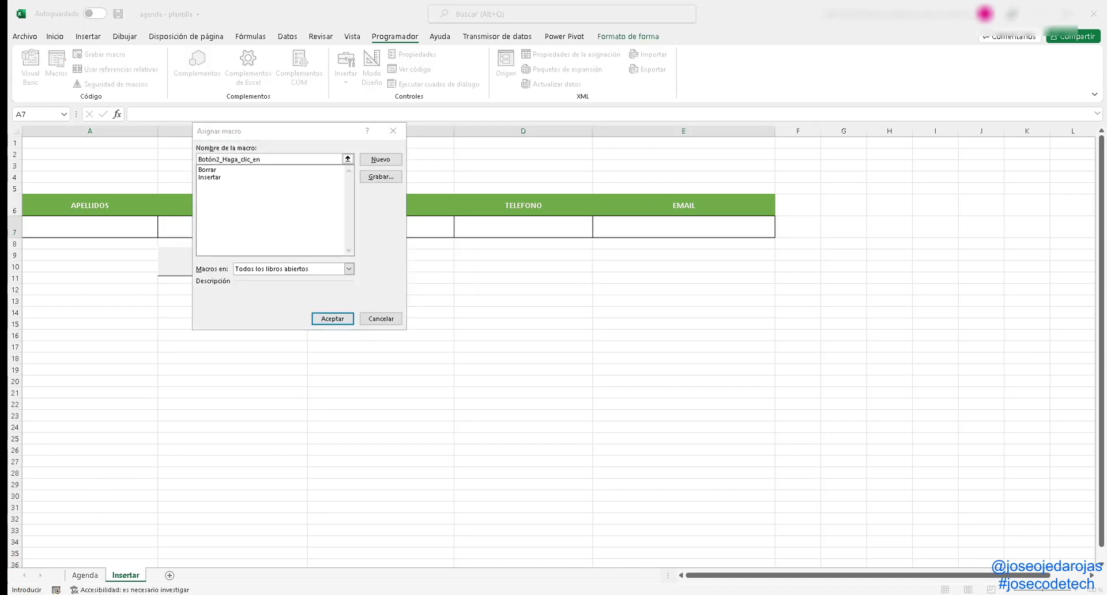
left_click(205, 169)
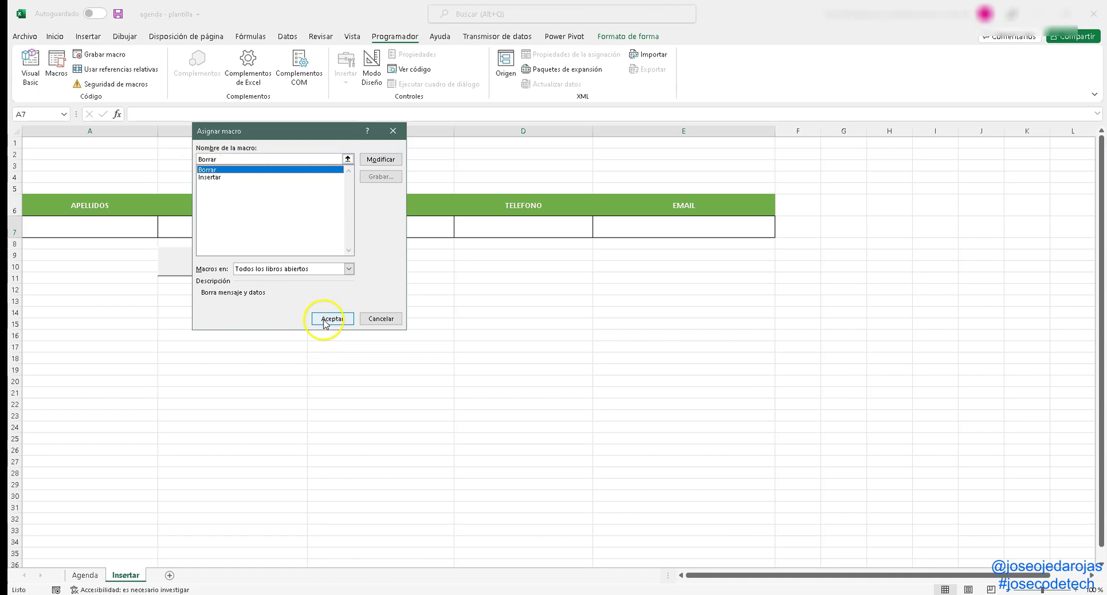
left_click(332, 320)
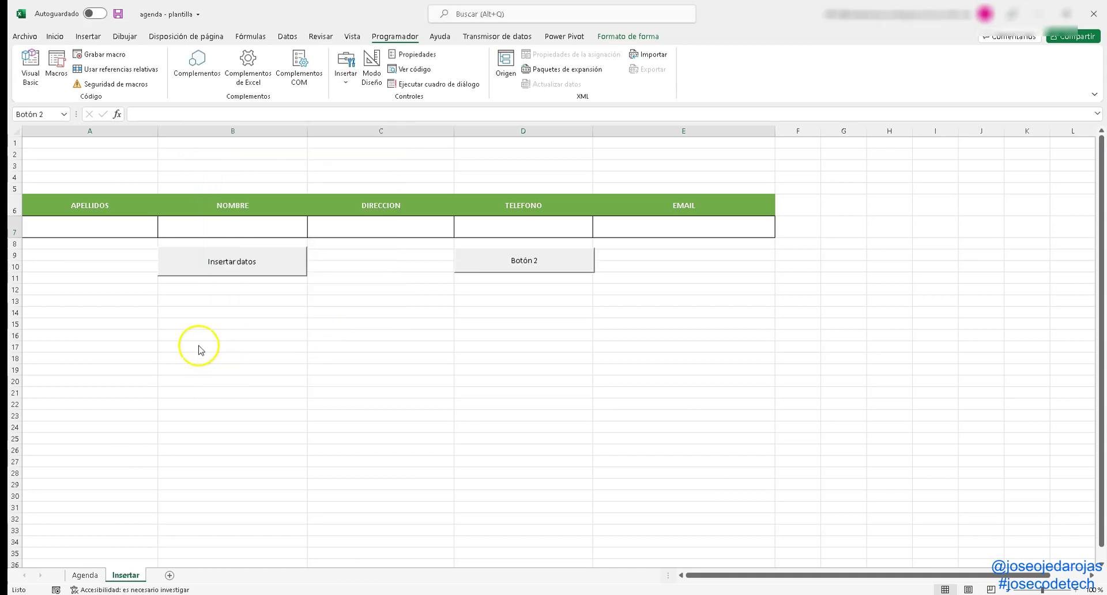
Enter test text 'sdaf' in A7 and run the new button to clear it
type("ads")
left_click(94, 230)
type("sdaf")
left_click(526, 262)
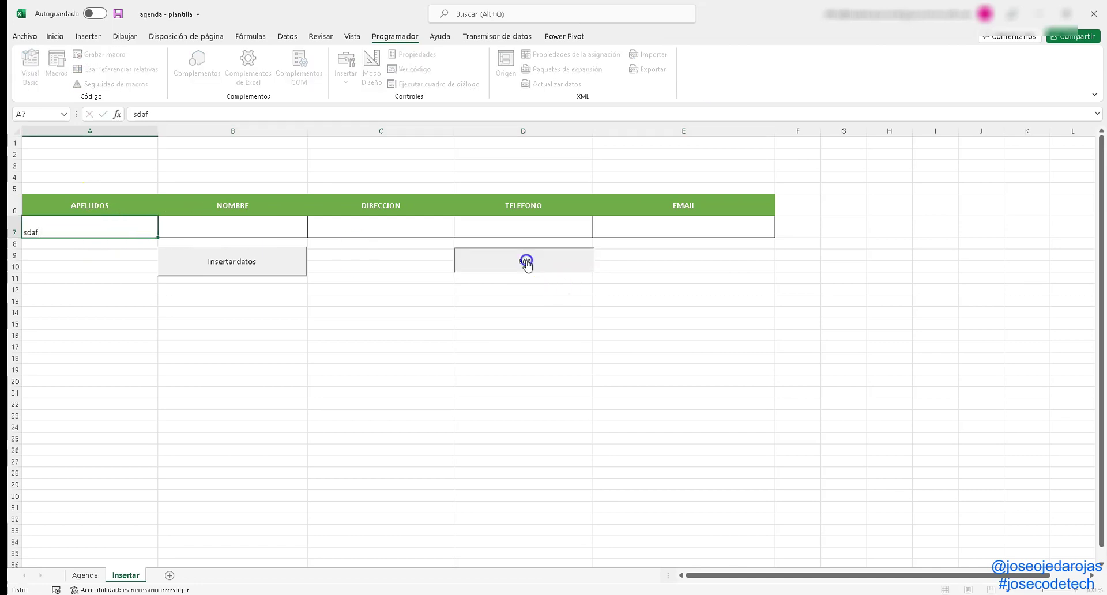
right_click(526, 263)
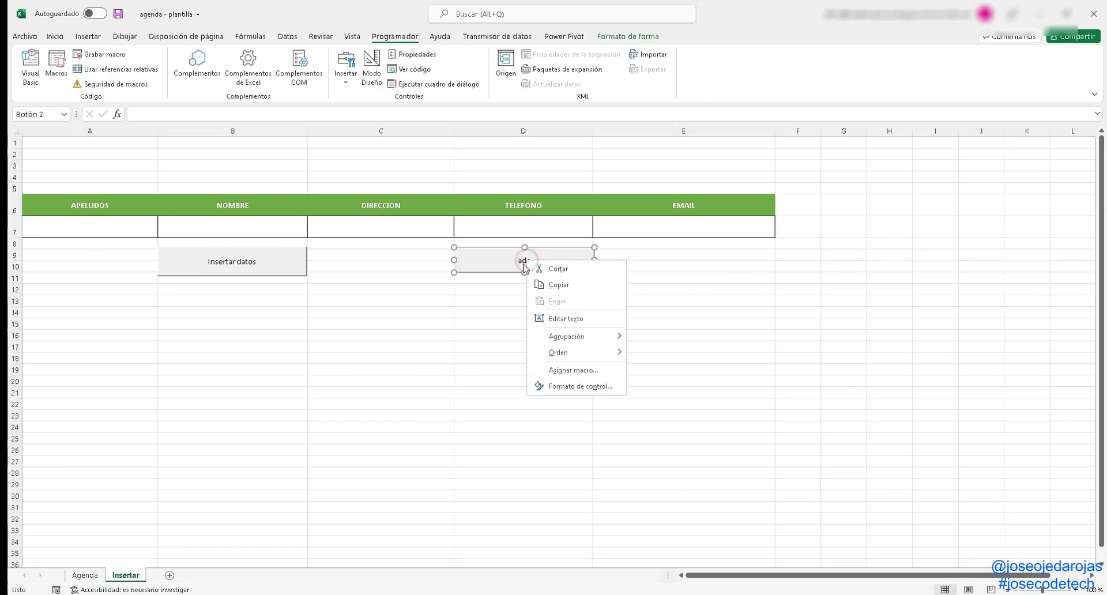
Label the button 'Borrar datos' and type test values across A7:E7
left_click(548, 319)
type("Borrar datos")
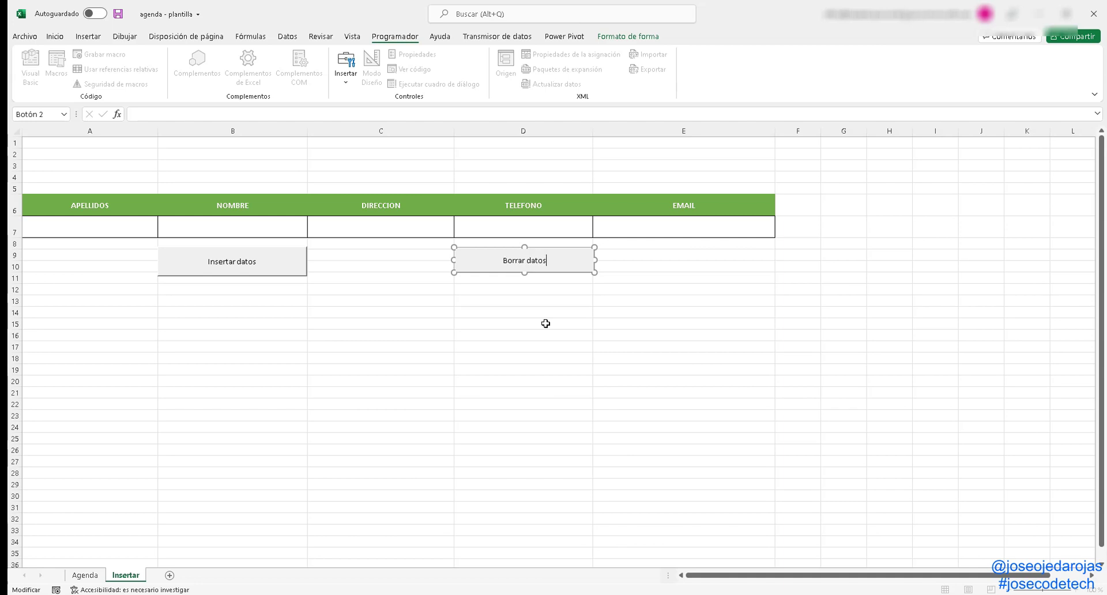
left_click(545, 324)
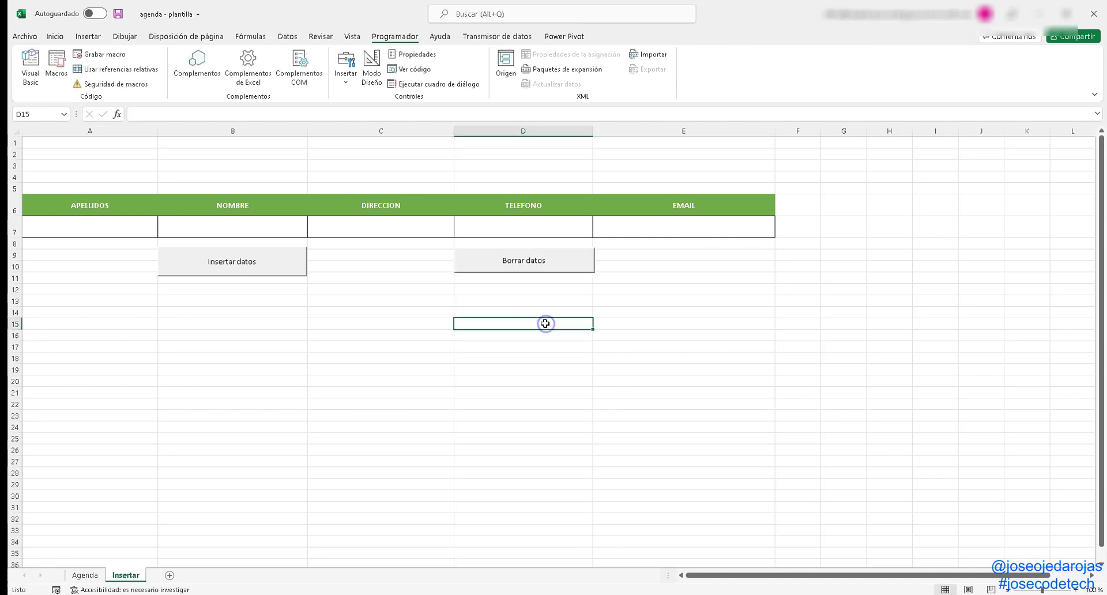
left_click(101, 231)
type("adsf")
left_click(221, 232)
type("asdfsdf")
left_click(362, 226)
type("asdfa")
left_click(503, 229)
type("dsafas")
left_click(734, 223)
type("dsafd")
Run Borrar datos and verify that A7:E7 and A3 are left empty
left_click(578, 347)
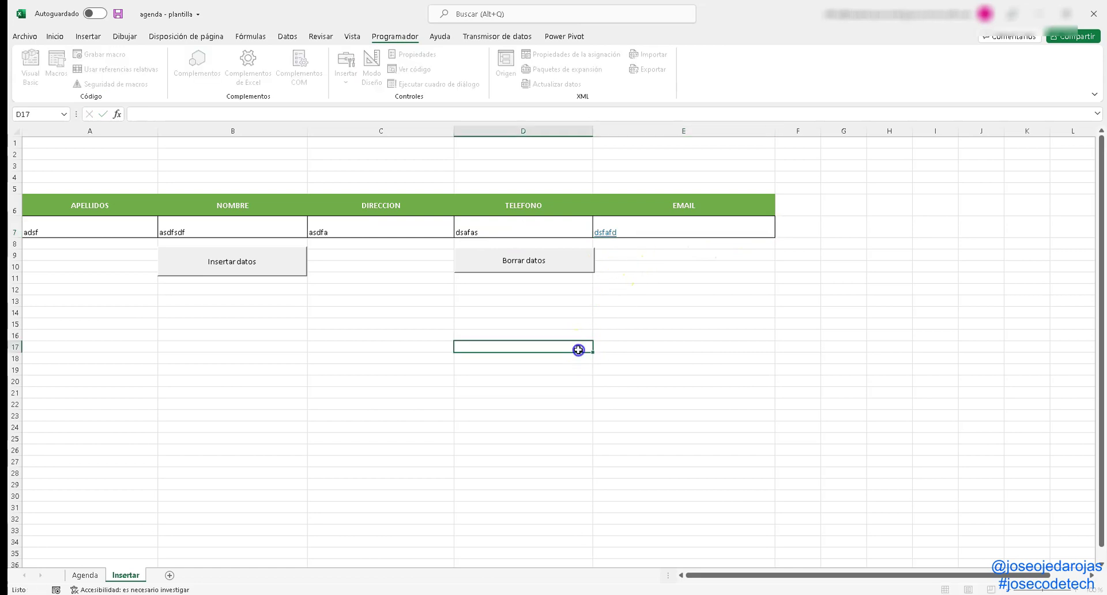
left_click(531, 268)
left_click(119, 227)
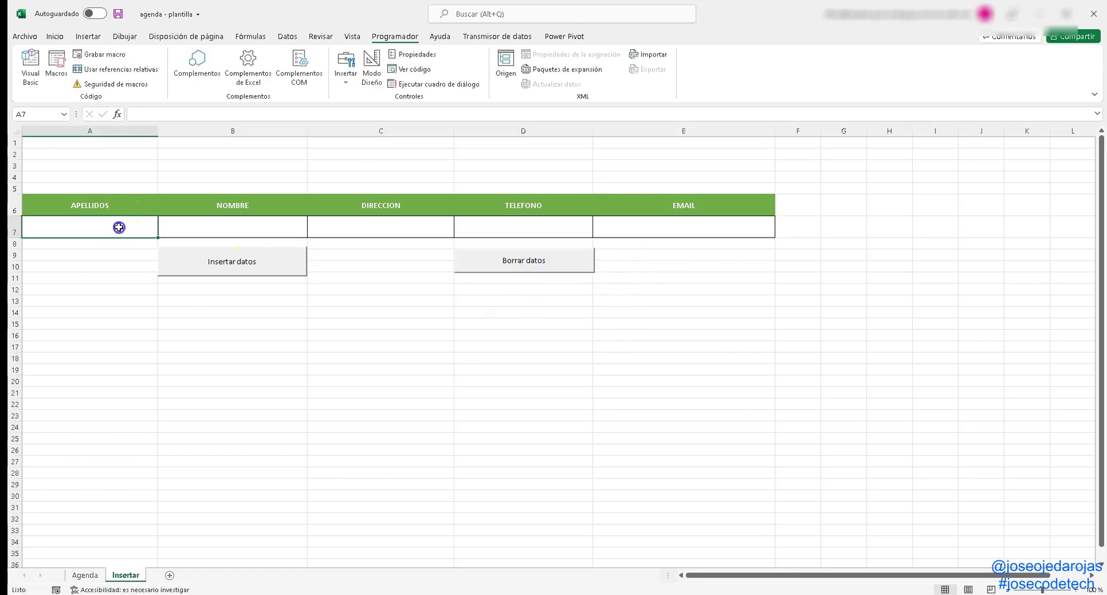
left_click(714, 232)
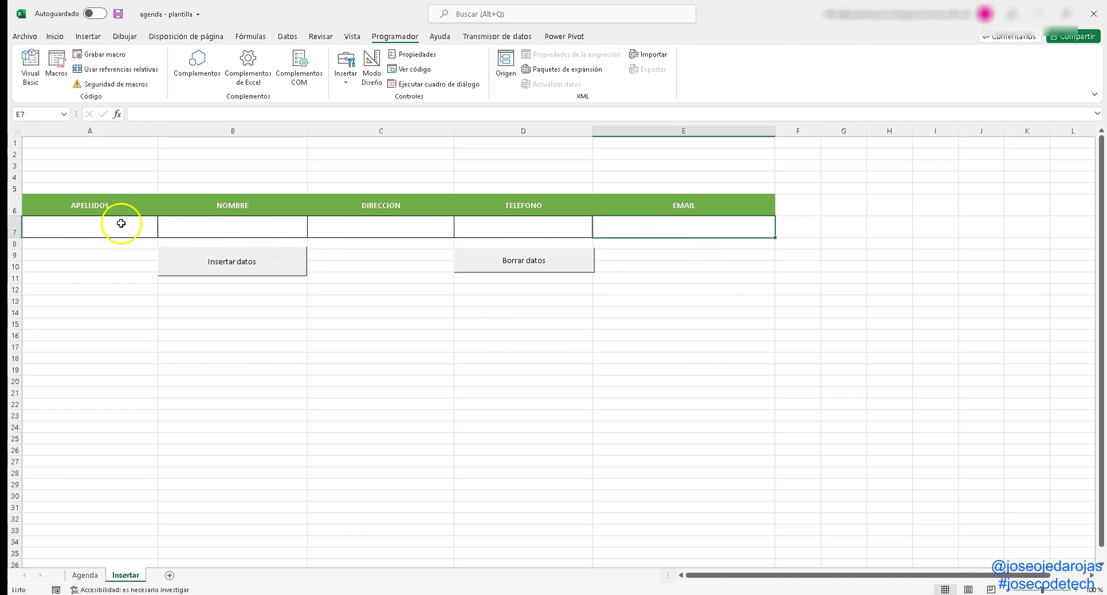
left_click_drag(121, 223, 710, 227)
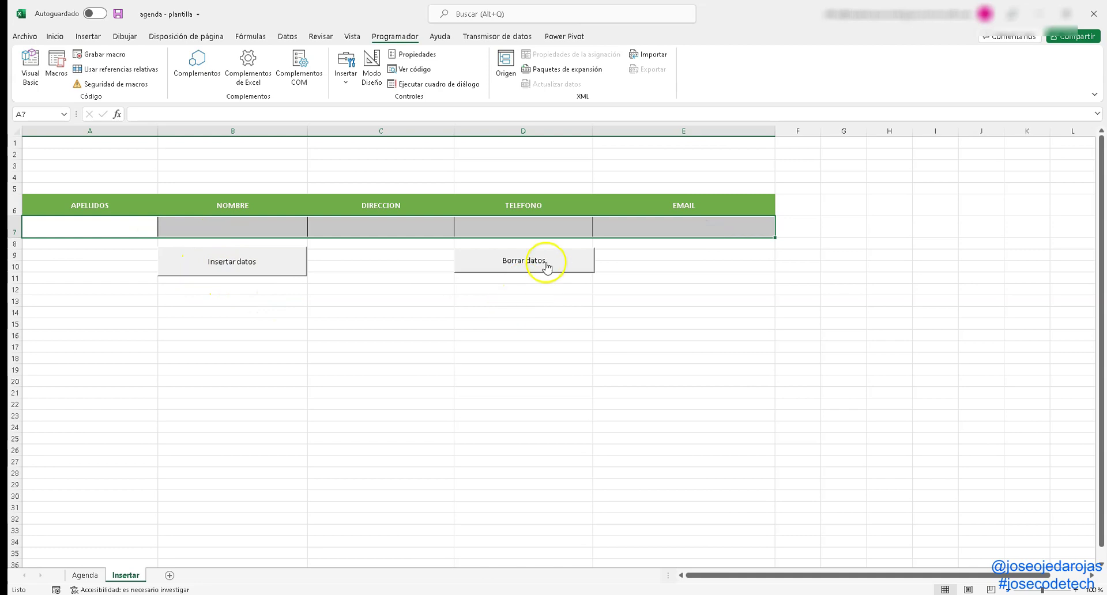
left_click(77, 165)
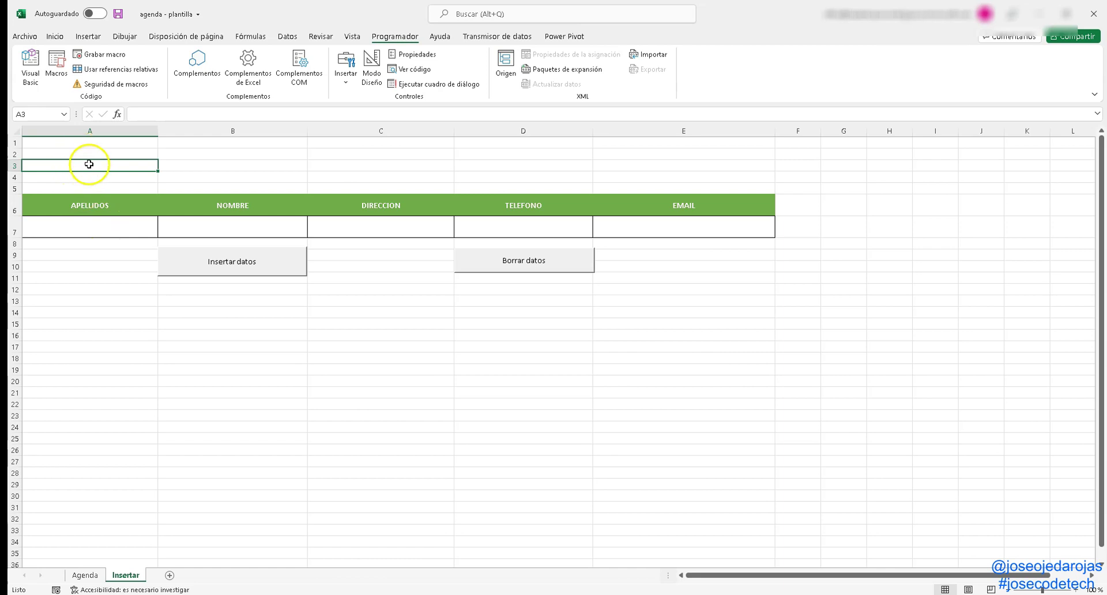
Fill the entry row A7:E7 with a test OJEDA contact, phone 65656
left_click(120, 225)
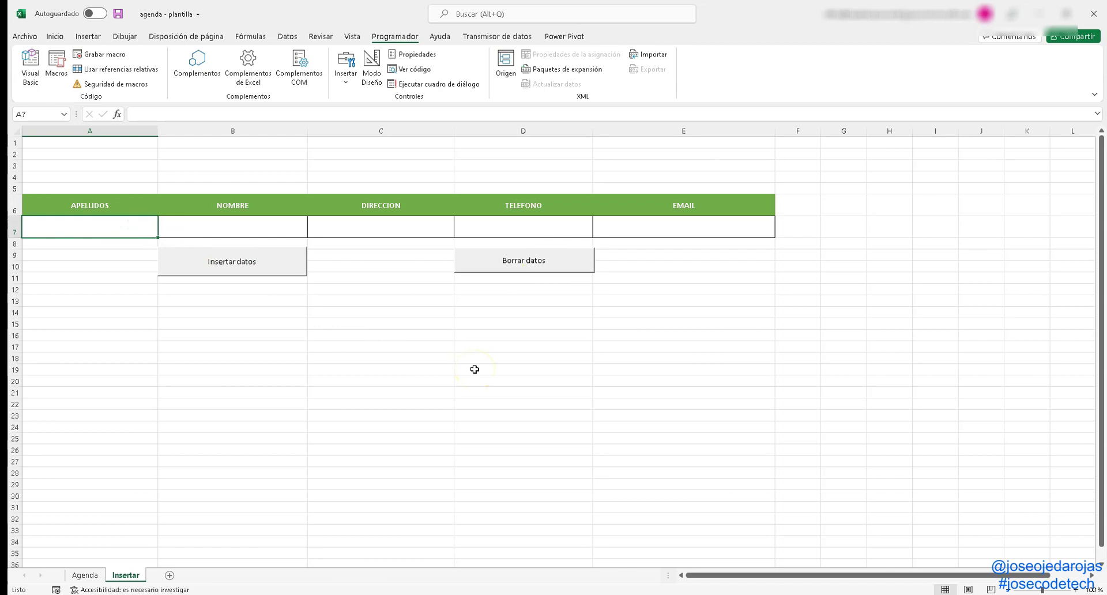
type("OJEDA")
key("Tab")
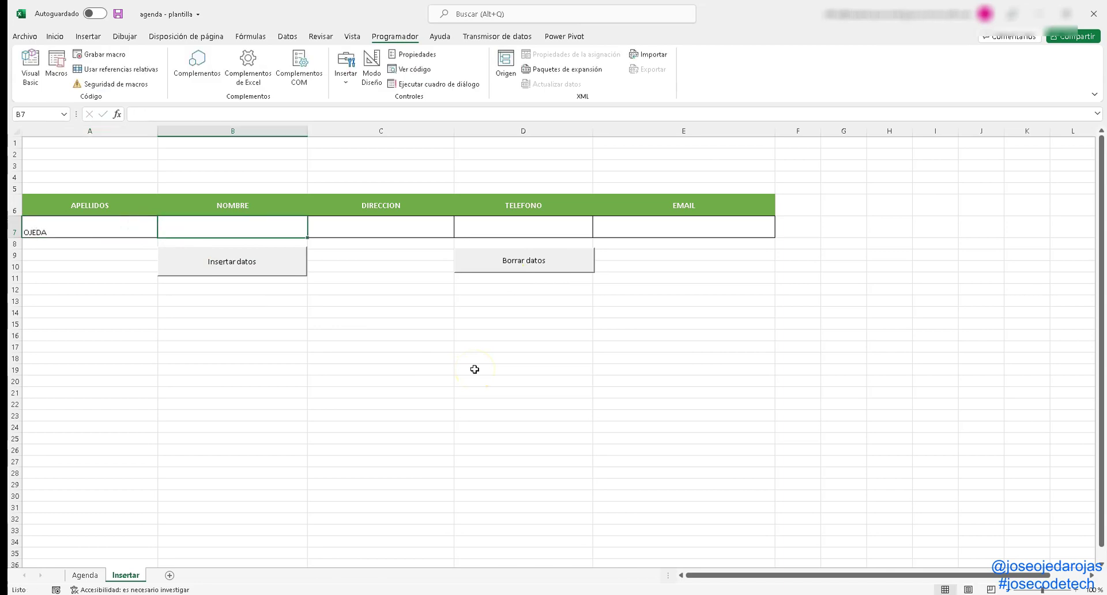
type("LKDSJFKLJ")
key("Tab")
type("DSJSADLKFJL")
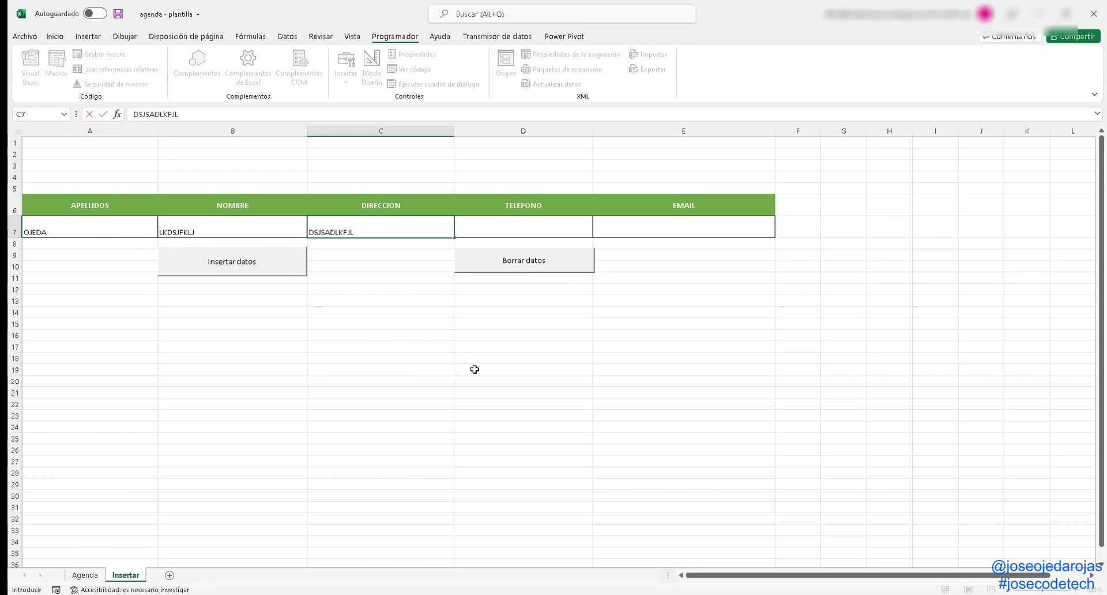
key("Tab")
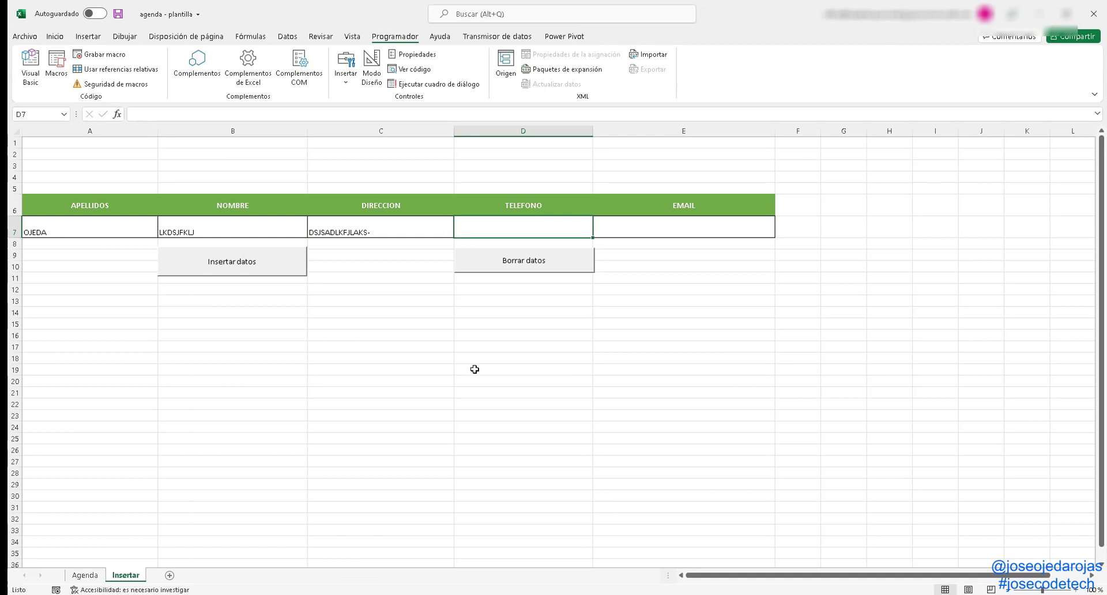
type("65656")
key("Tab")
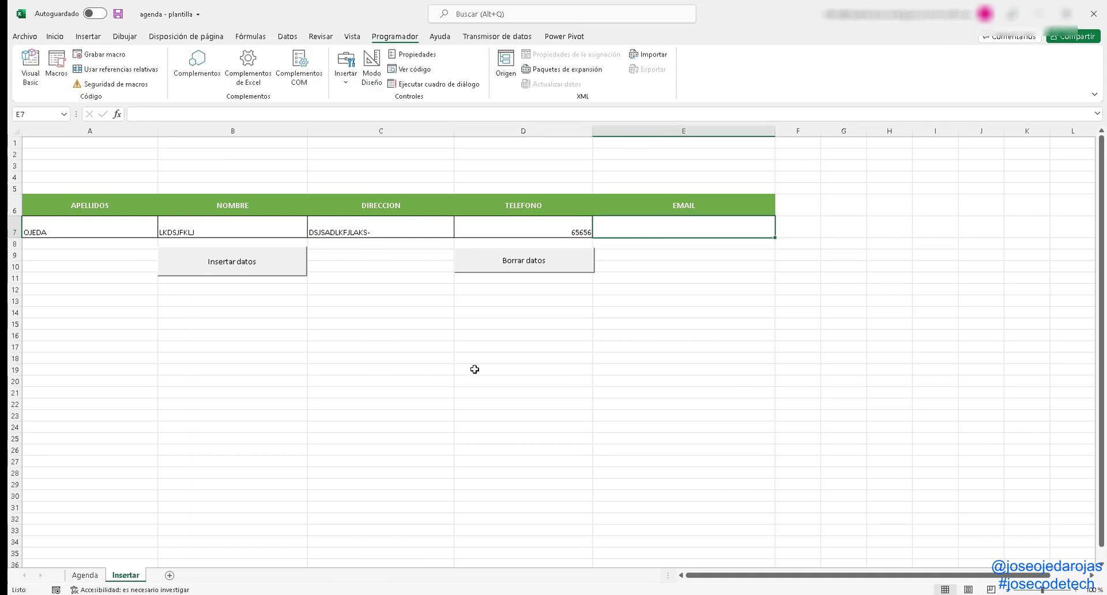
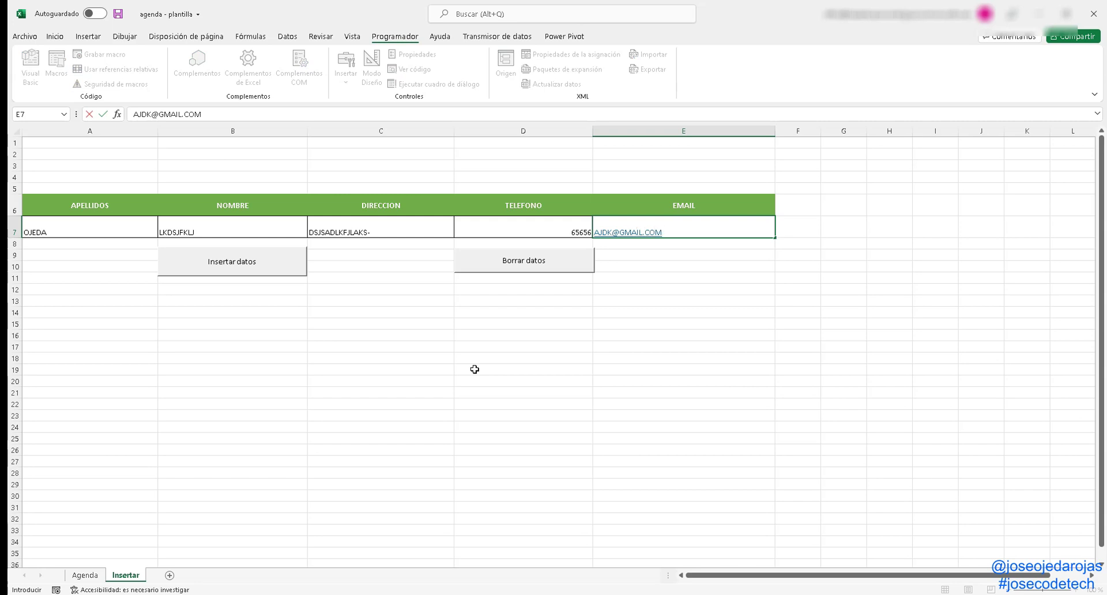
key("Tab")
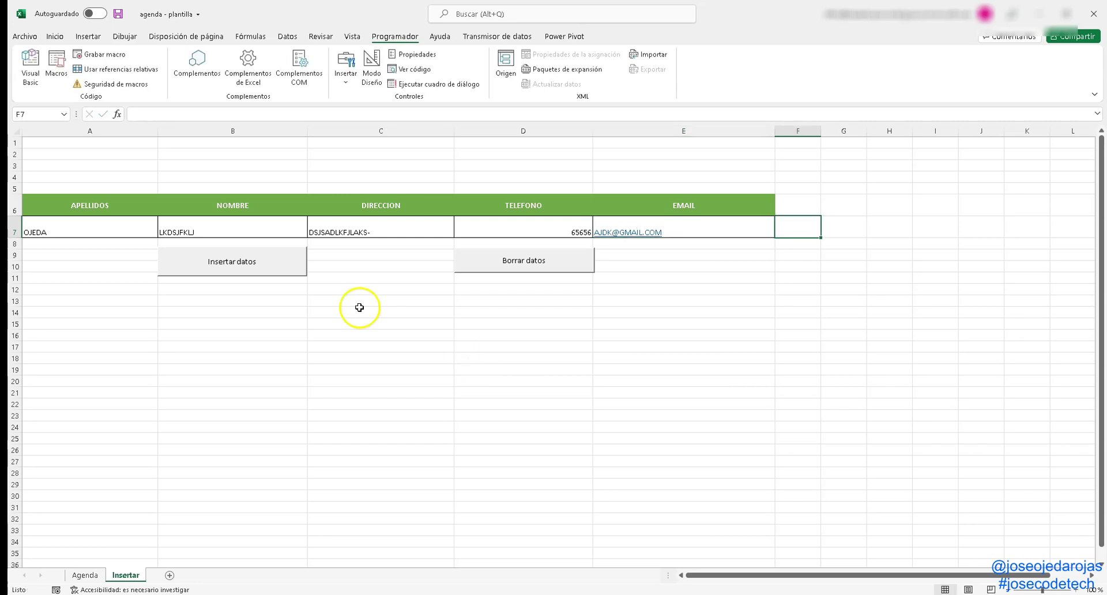
Insert the contact, clear the form with Borrar datos, and save as a macro-free workbook
left_click(248, 267)
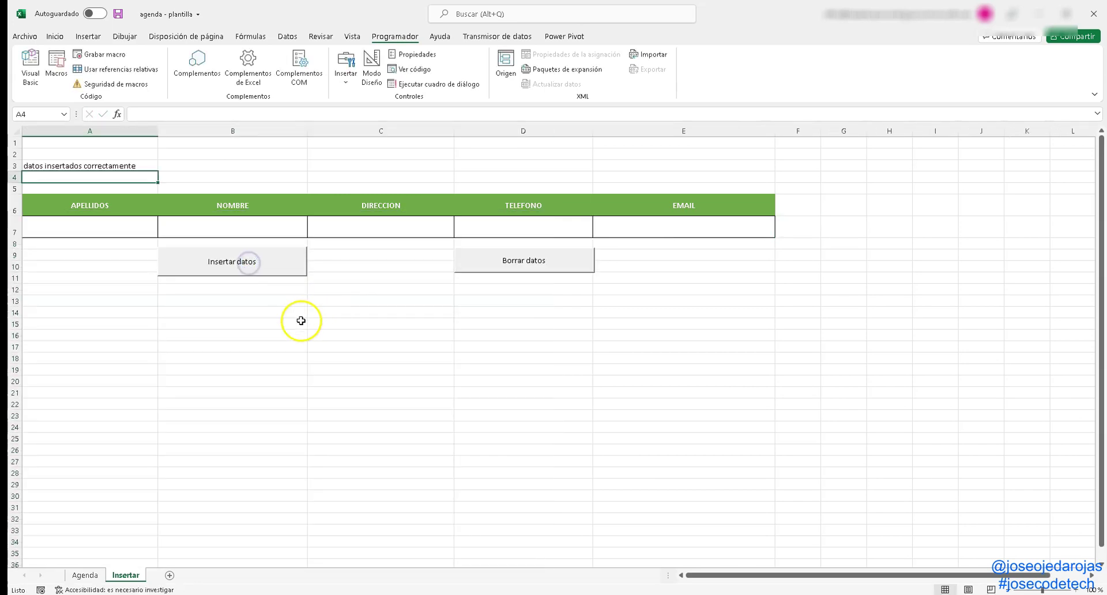
left_click(525, 264)
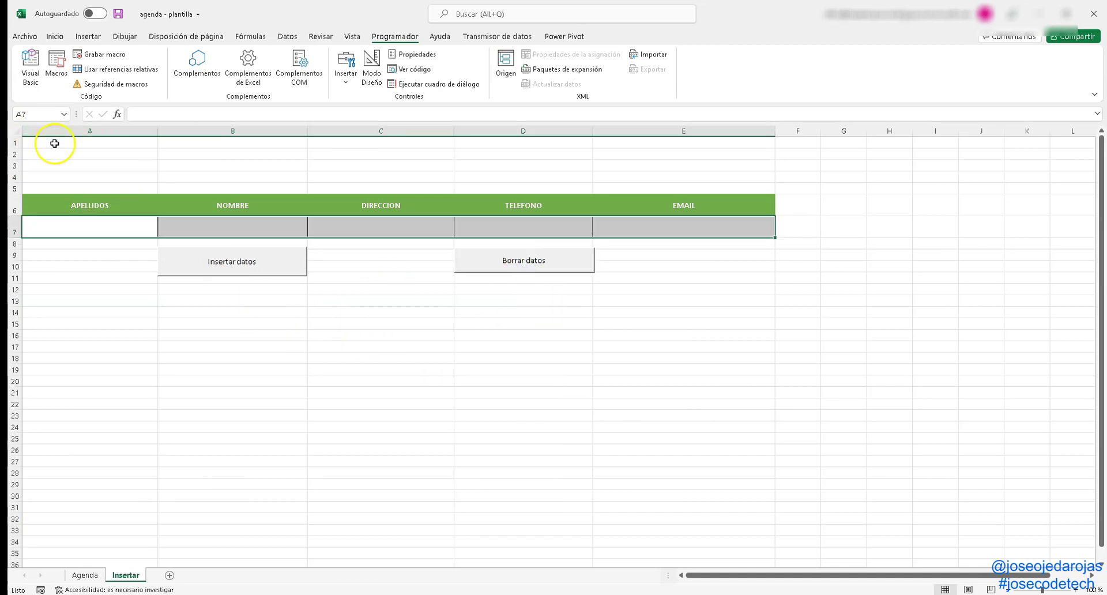
left_click(67, 164)
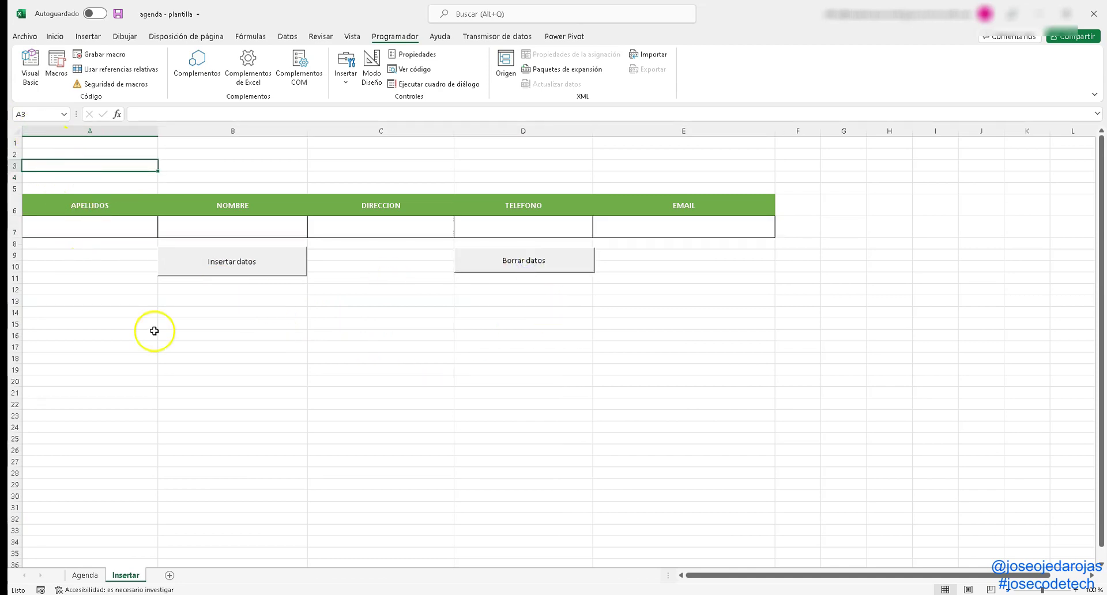
left_click(222, 358)
left_click(118, 14)
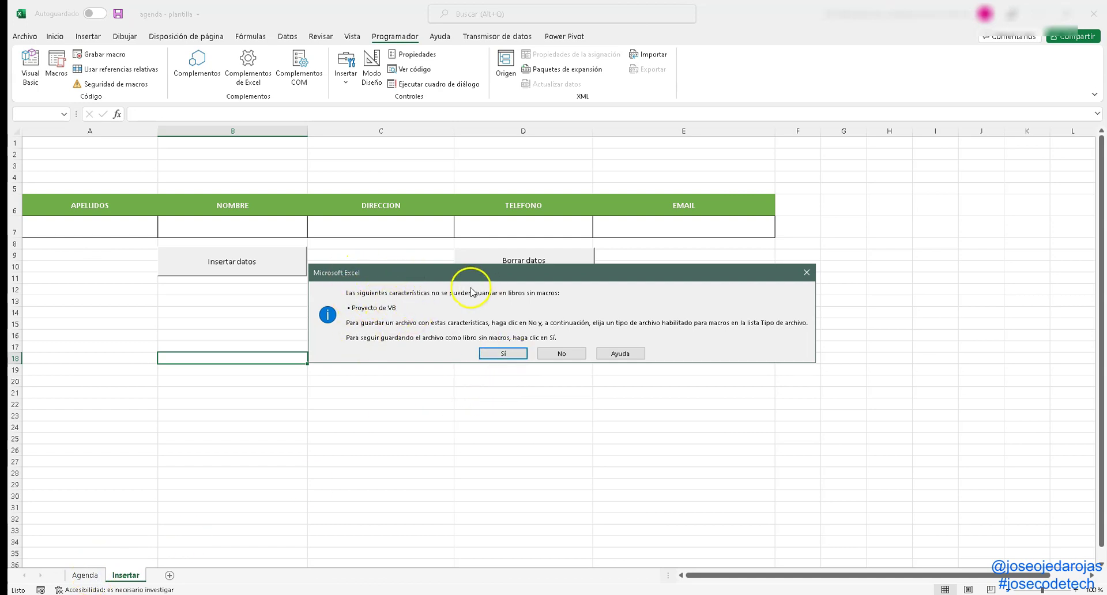
left_click(516, 356)
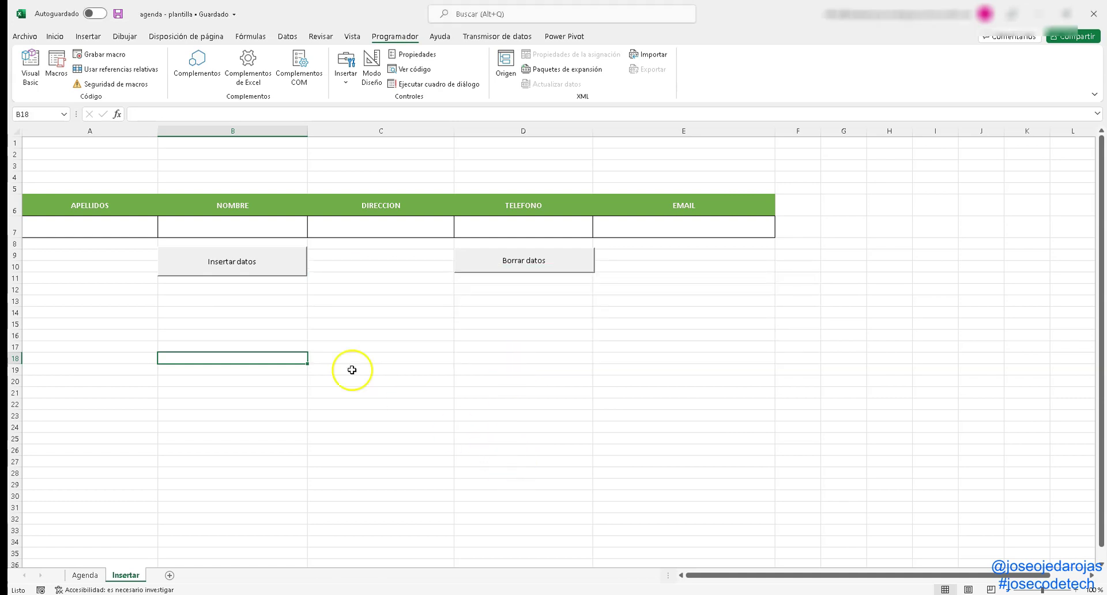
Switch to the Agenda sheet and scroll through the contact table
left_click(94, 576)
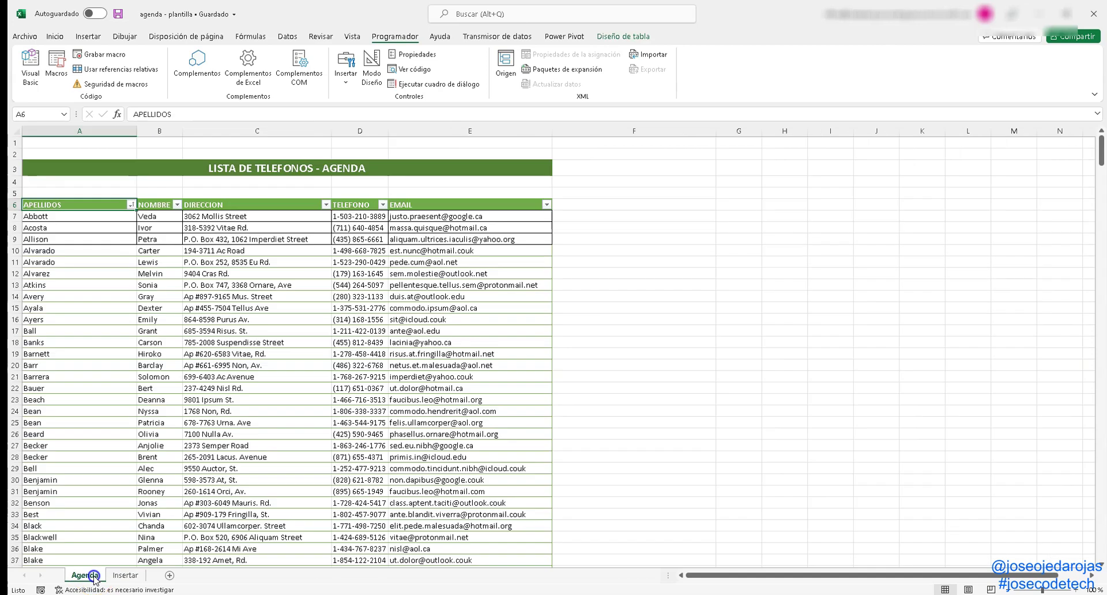
left_click(357, 308)
left_click(190, 308)
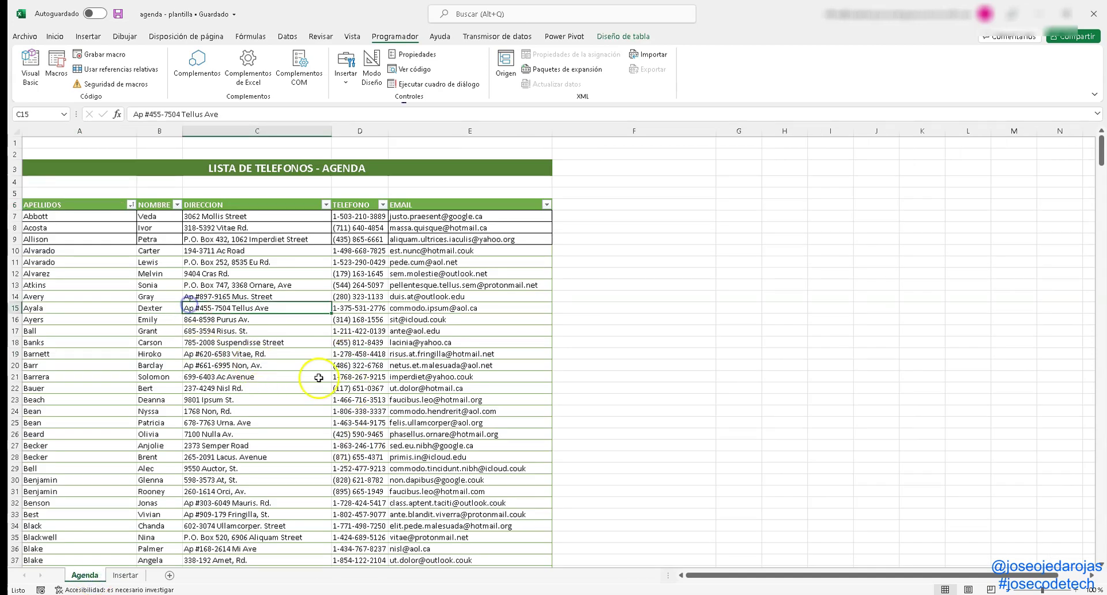
scroll(332, 383, "down", 5)
scroll(335, 374, "down", 8)
scroll(335, 375, "down", 8)
scroll(335, 374, "down", 8)
scroll(335, 374, "down", 9)
scroll(335, 375, "down", 8)
scroll(291, 247, "up", 8)
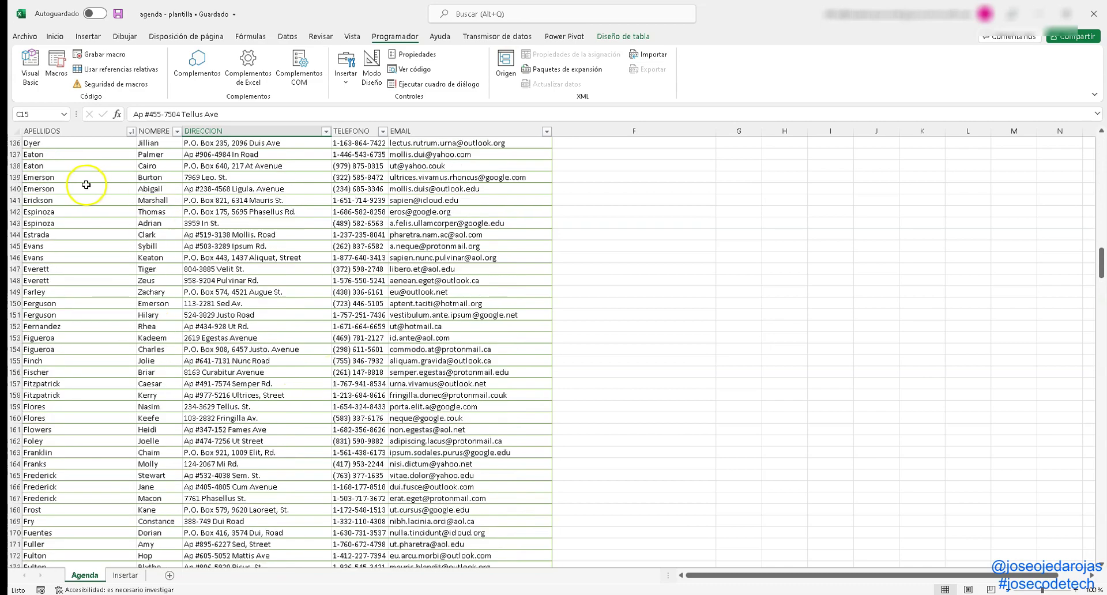
scroll(84, 192, "up", 7)
scroll(83, 191, "up", 7)
scroll(81, 191, "up", 6)
scroll(78, 192, "up", 6)
scroll(77, 191, "up", 7)
scroll(75, 186, "up", 5)
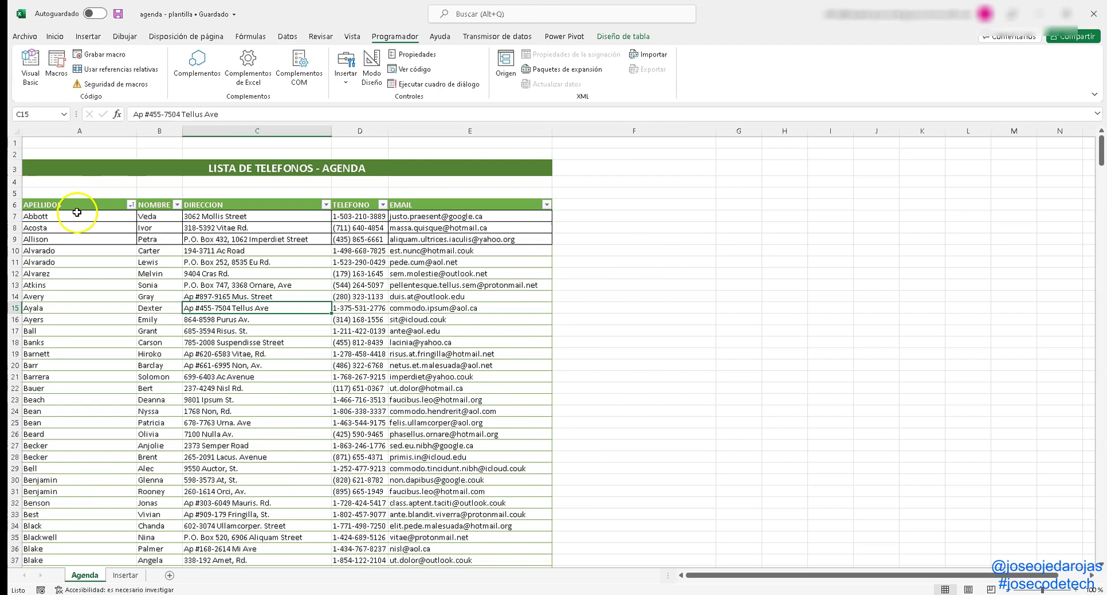
Filter the APELLIDOS column to show only the OJEDA contacts
left_click(131, 204)
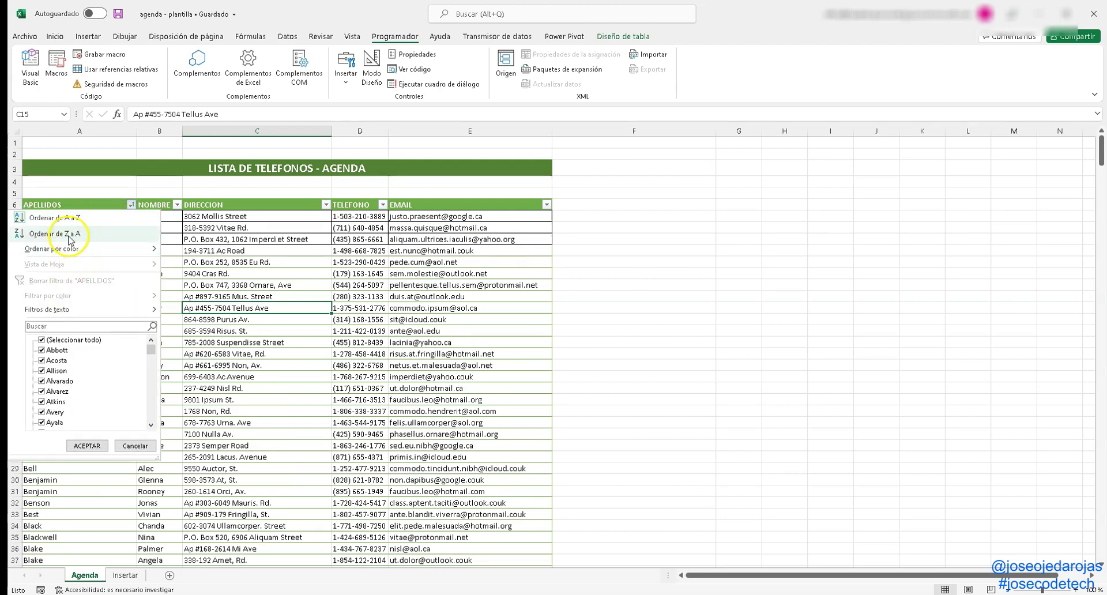
left_click(41, 340)
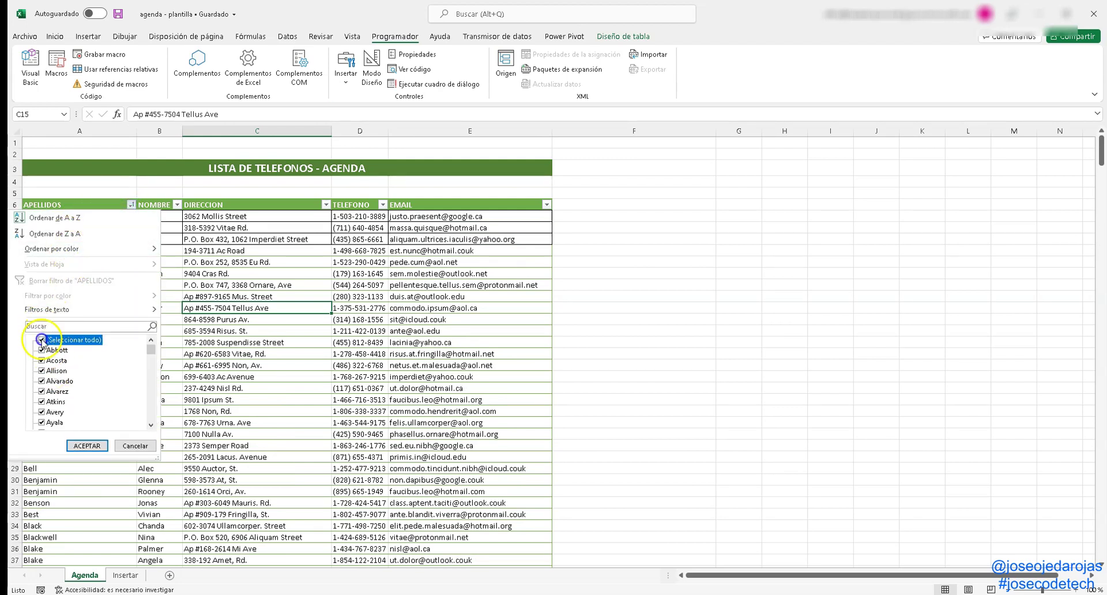
left_click(36, 325)
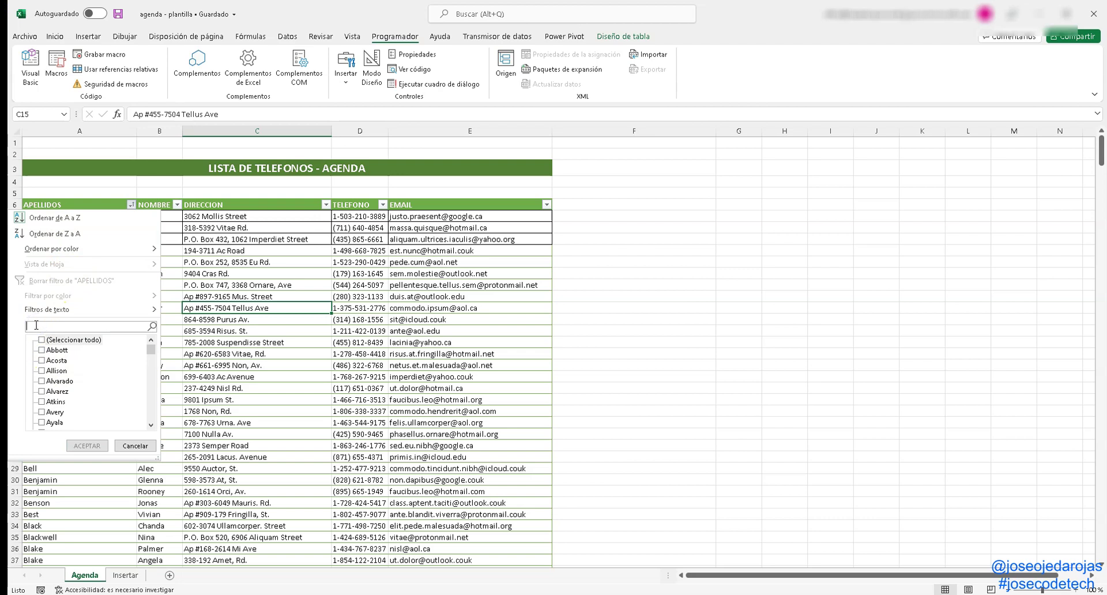
type("OJEDA")
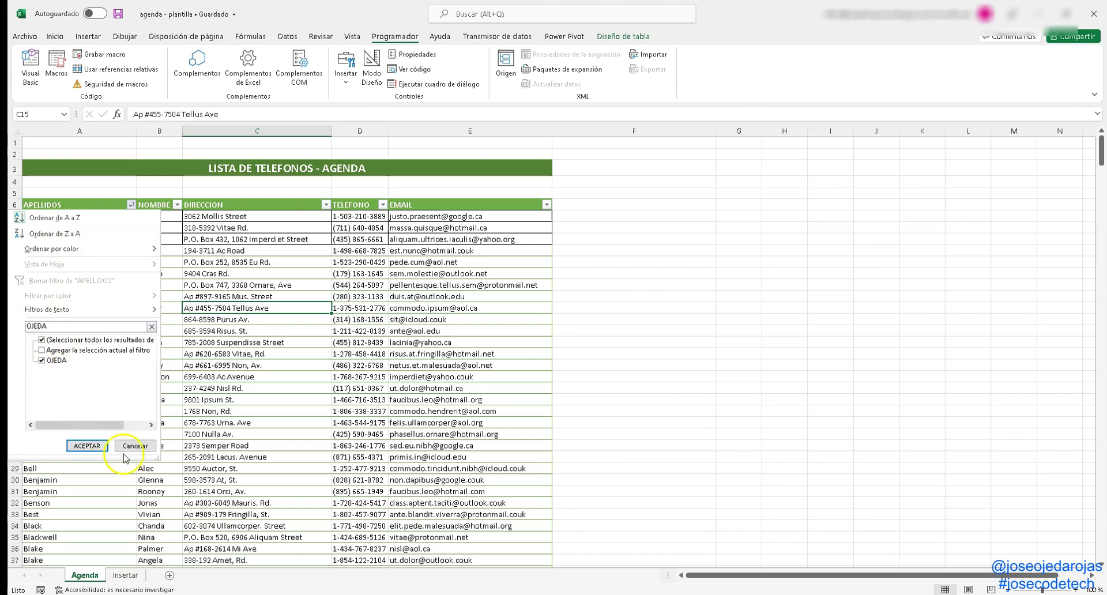
left_click(87, 446)
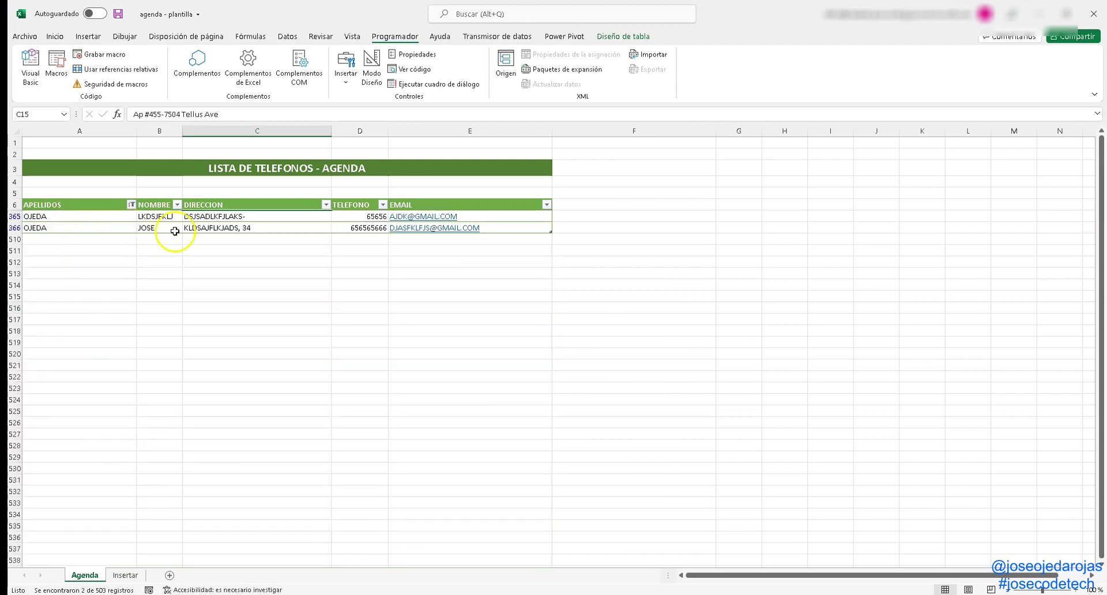
left_click(68, 229)
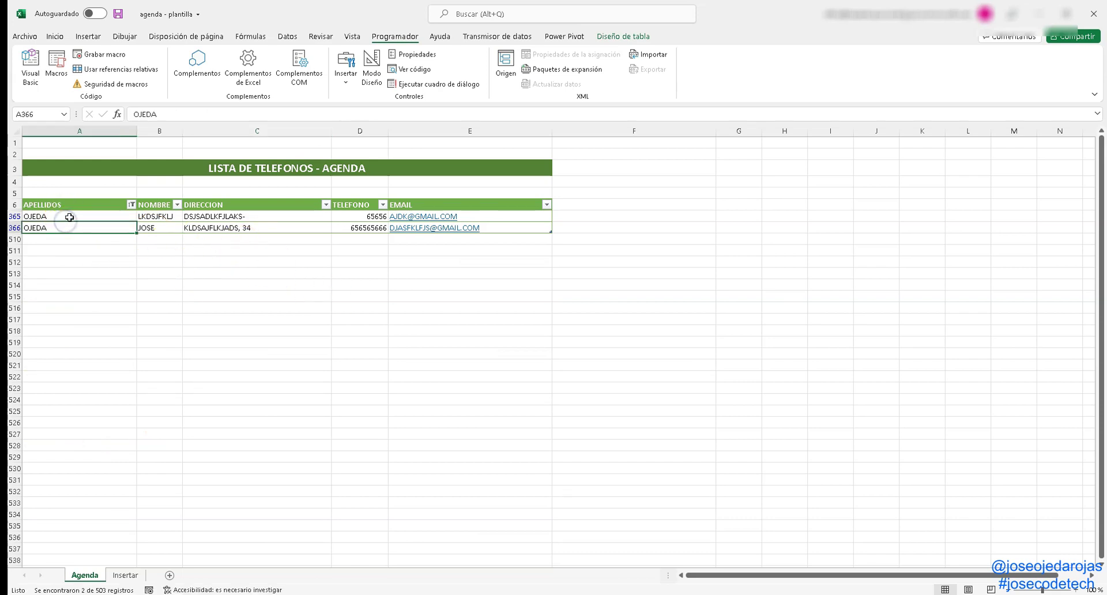
left_click(93, 307)
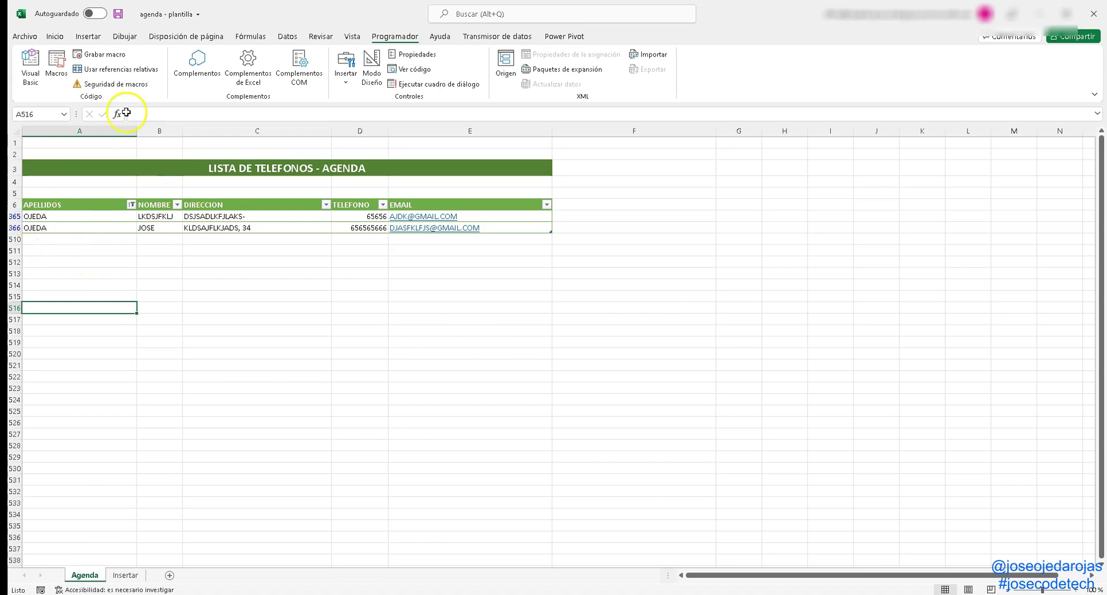
Clear the APELLIDOS filter so all agenda records show again
left_click(132, 205)
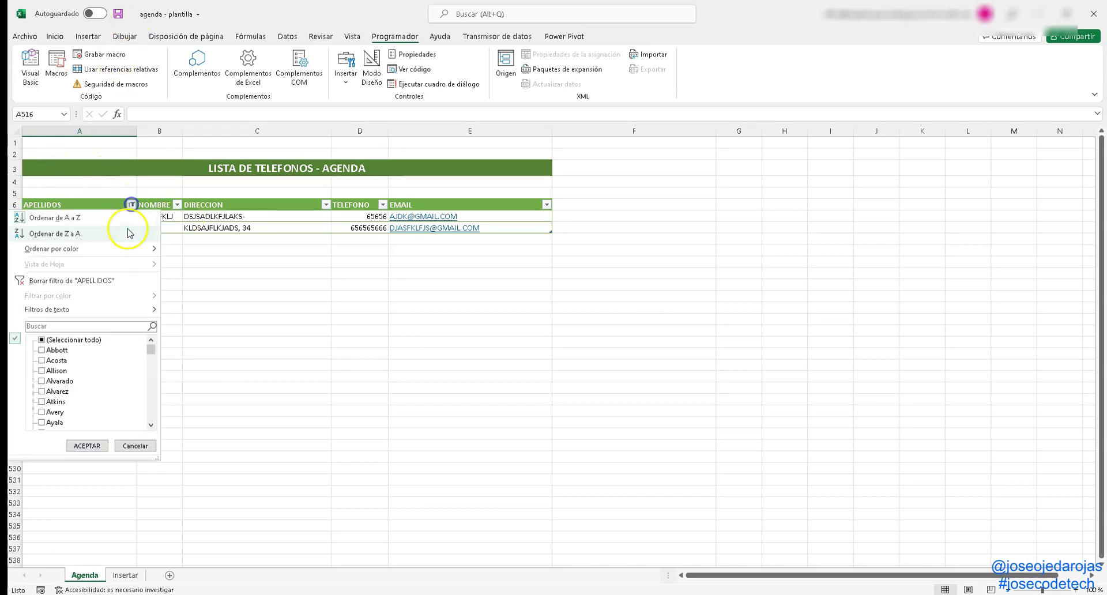
left_click(55, 282)
left_click(362, 306)
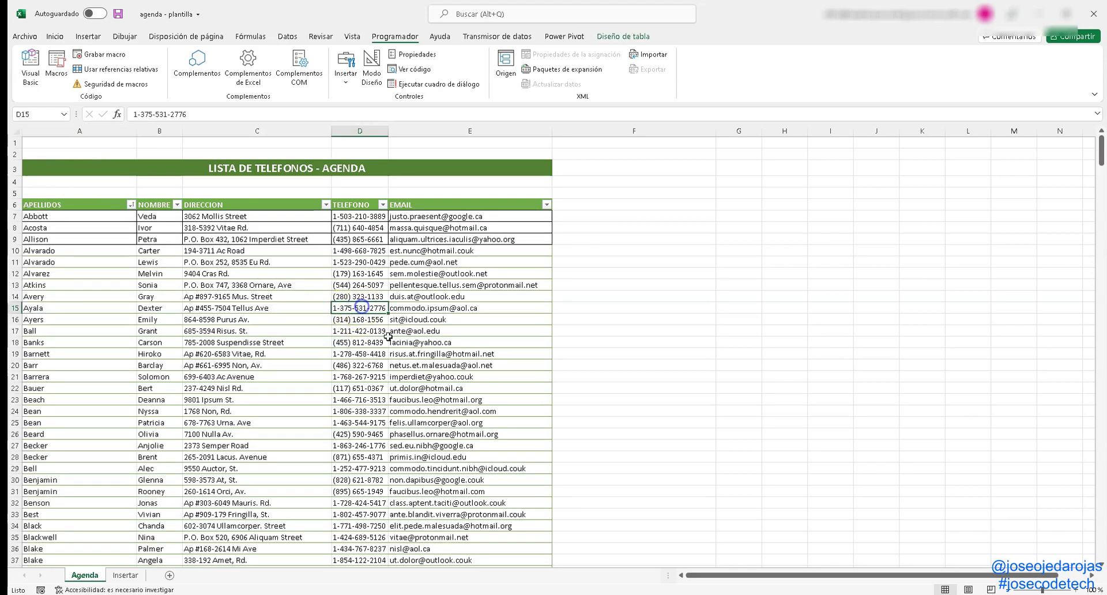
scroll(447, 372, "down", 9)
scroll(447, 372, "down", 6)
scroll(421, 357, "up", 9)
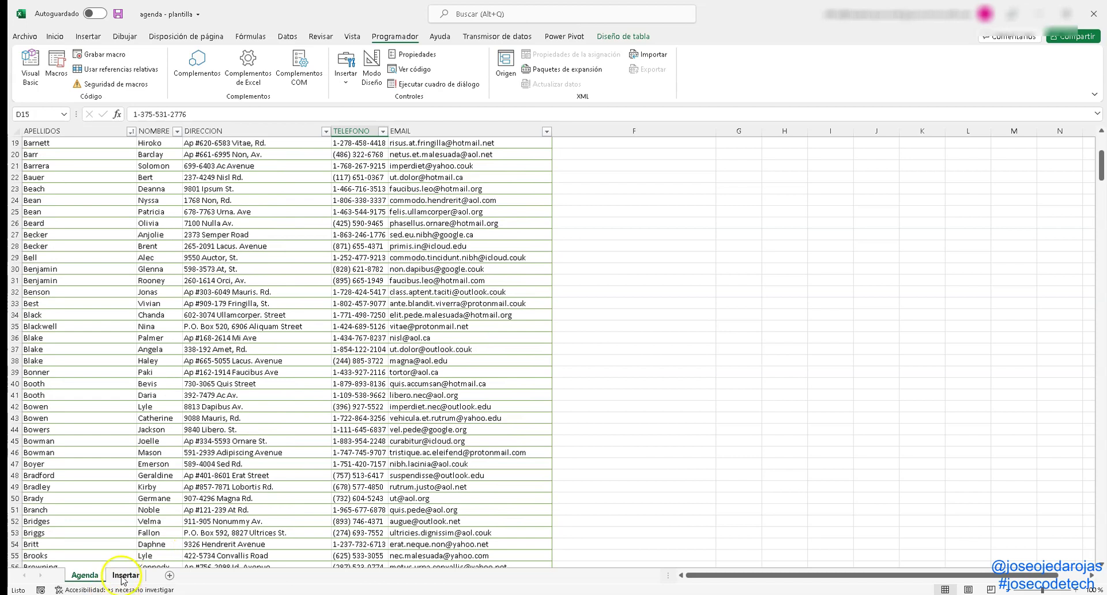
Switch back to the Insertar sheet with its empty entry row and both macro buttons
left_click(125, 575)
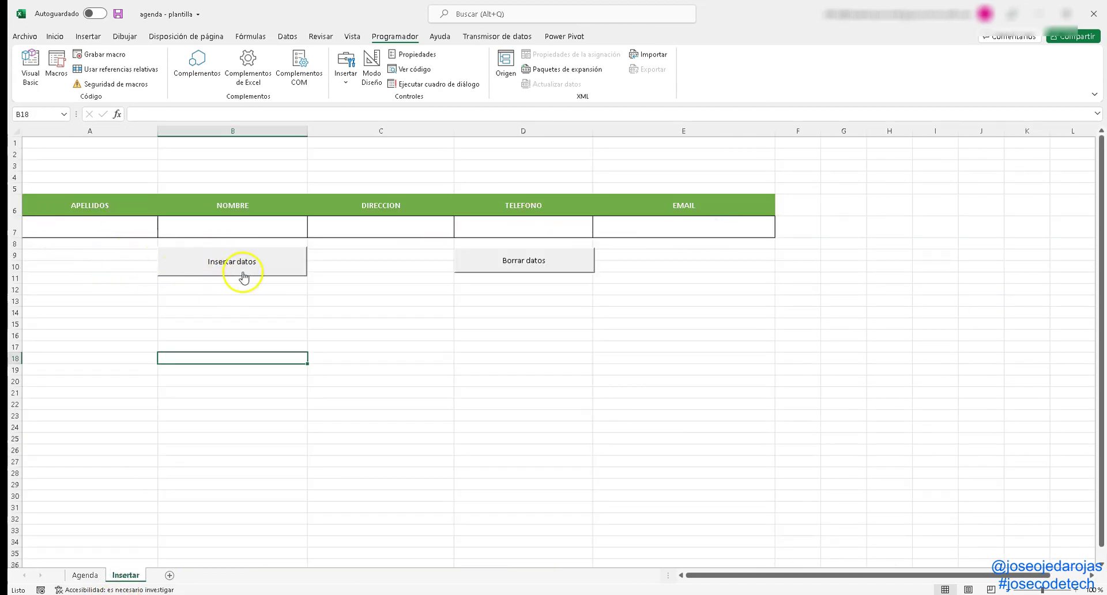
left_click(379, 299)
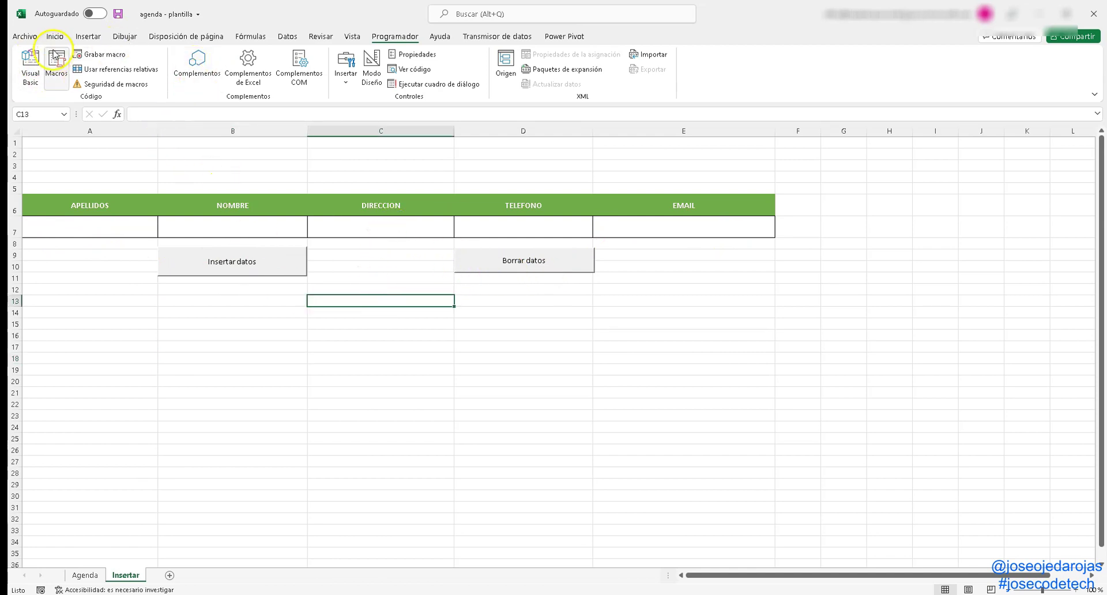
left_click(274, 369)
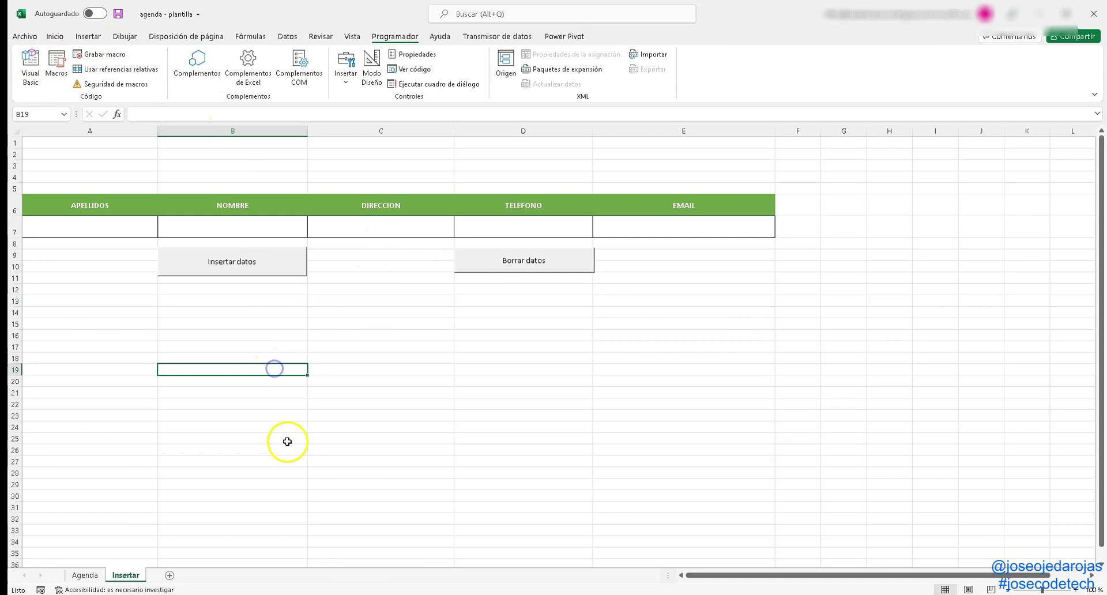
left_click(121, 345)
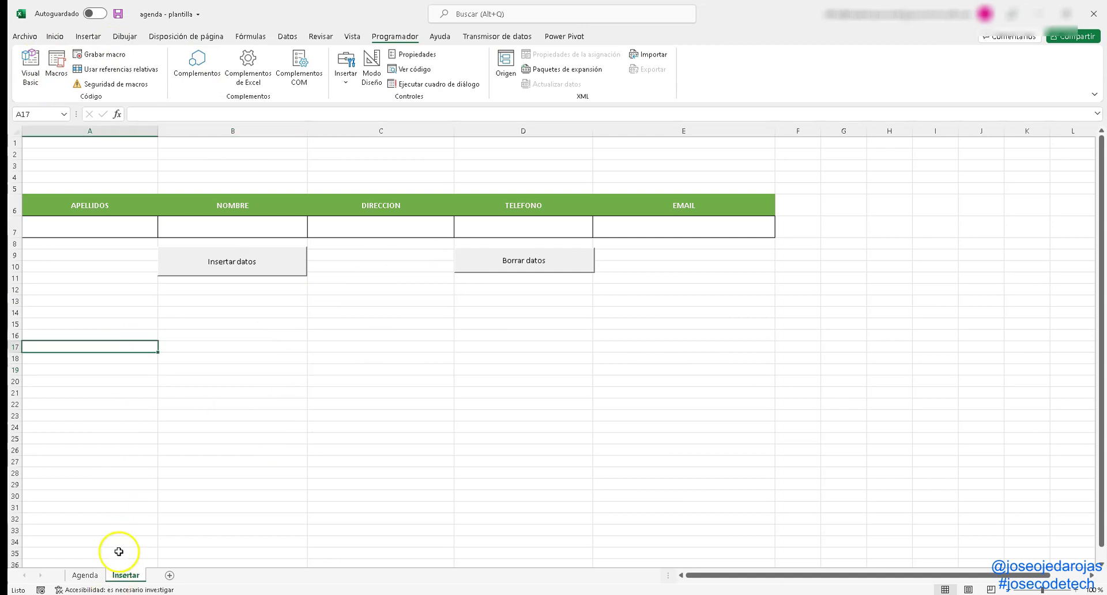